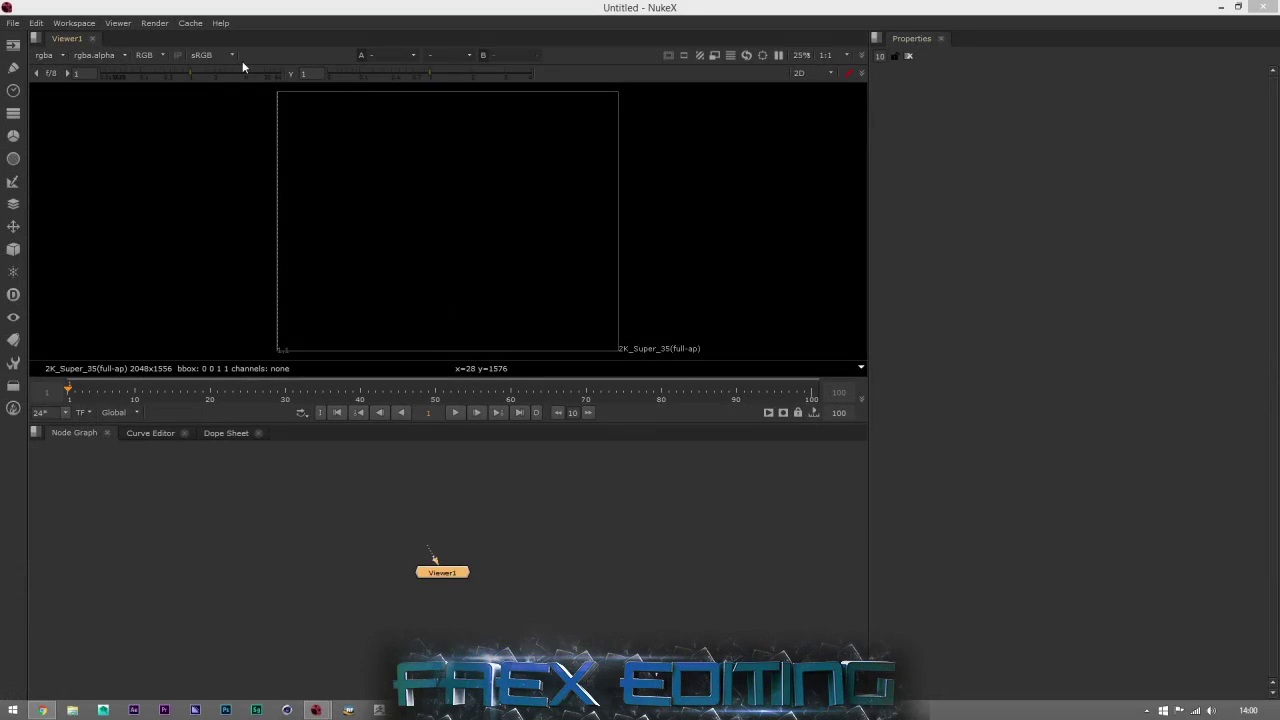
Move the viewer node aside and drag Bunny.mov into the Node Graph as a Read node.
{"action": "left_click", "coordinate": [342, 532]}
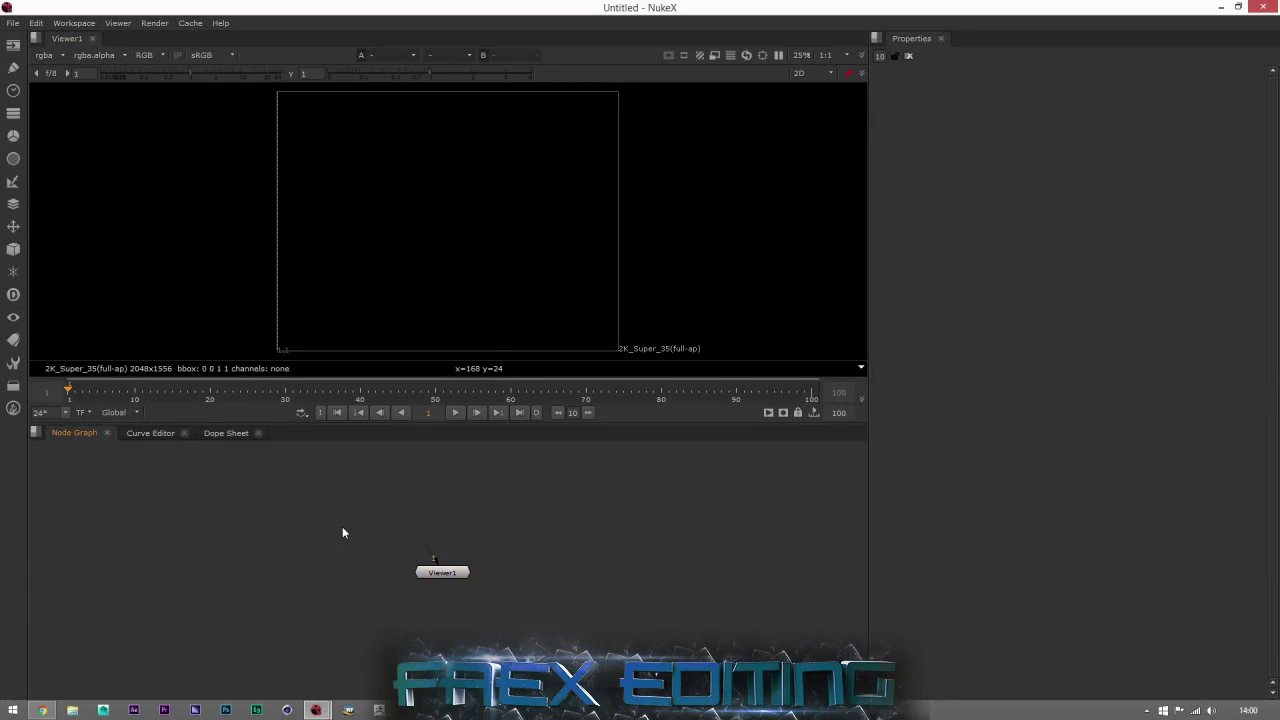
{"action": "left_click_drag", "start_coordinate": [436, 573], "coordinate": [391, 597]}
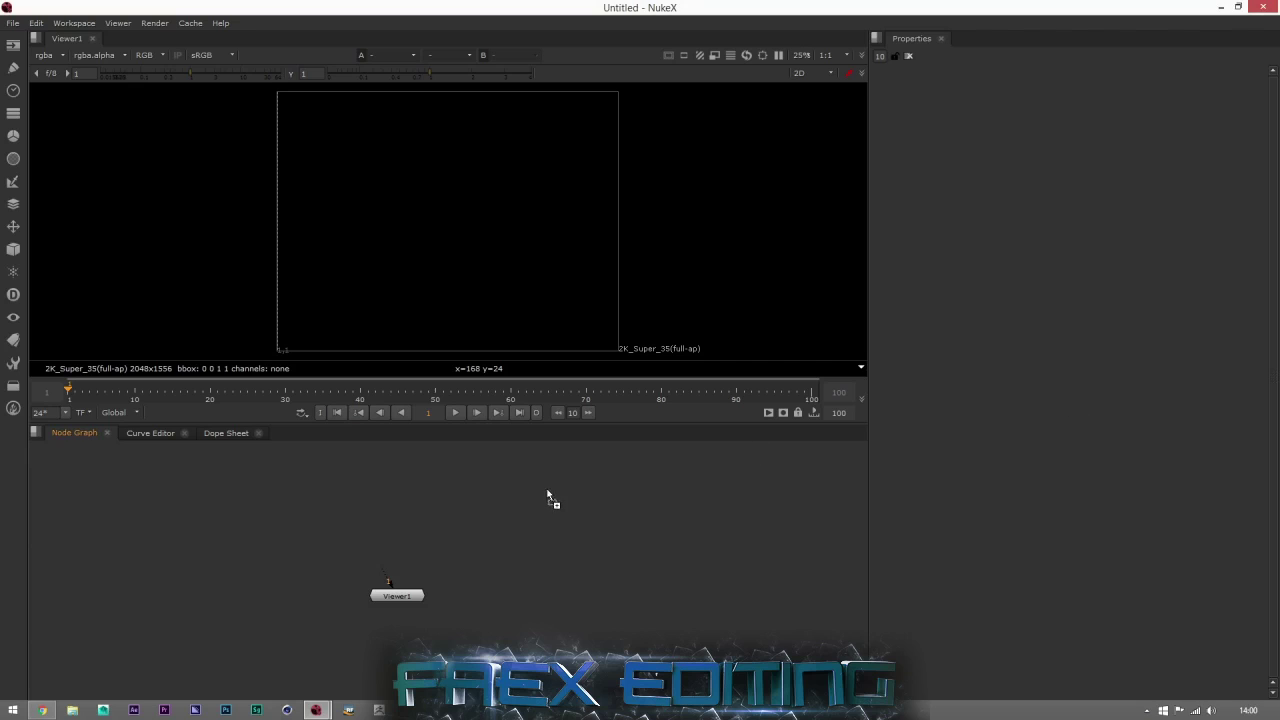
{"action": "left_click_drag", "start_coordinate": [490, 534], "coordinate": [433, 517]}
Connect the viewer to Read1 and scrub the bunny clip to a later frame.
{"action": "key", "text": "1"}
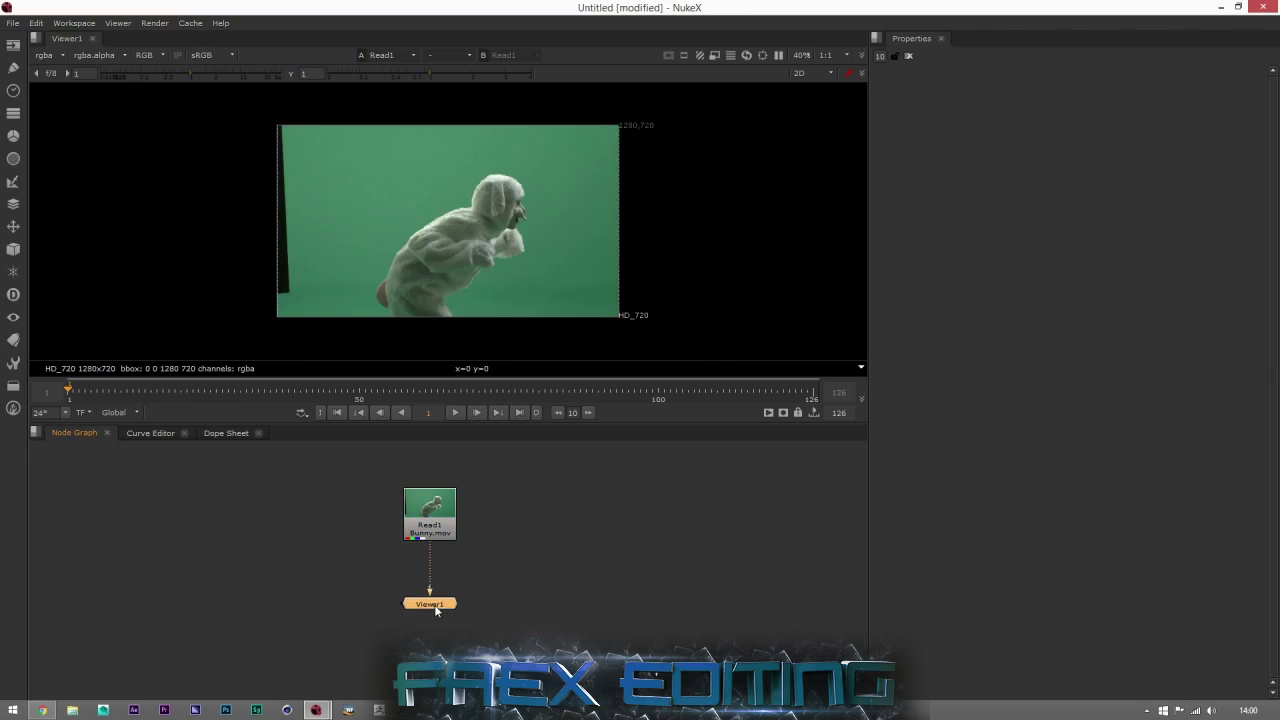
{"action": "scroll", "coordinate": [480, 276], "scroll_direction": "up", "scroll_amount": 1}
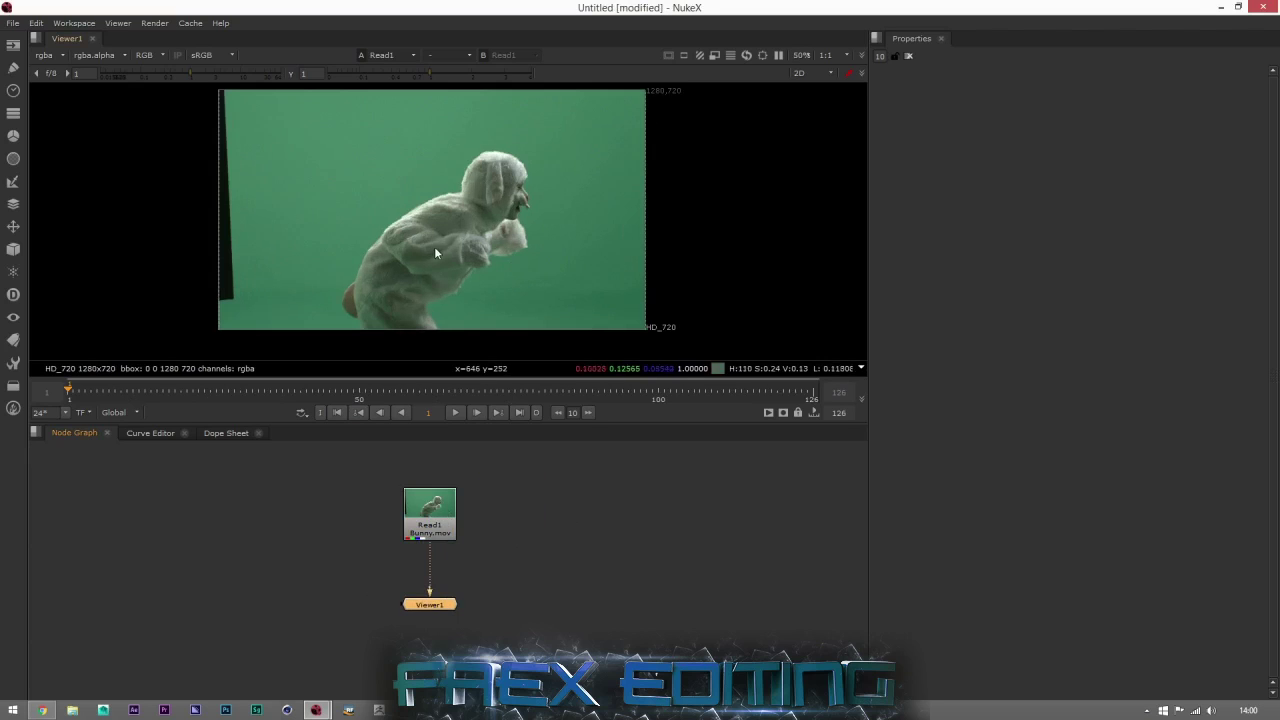
{"action": "left_click_drag", "start_coordinate": [256, 389], "coordinate": [211, 392]}
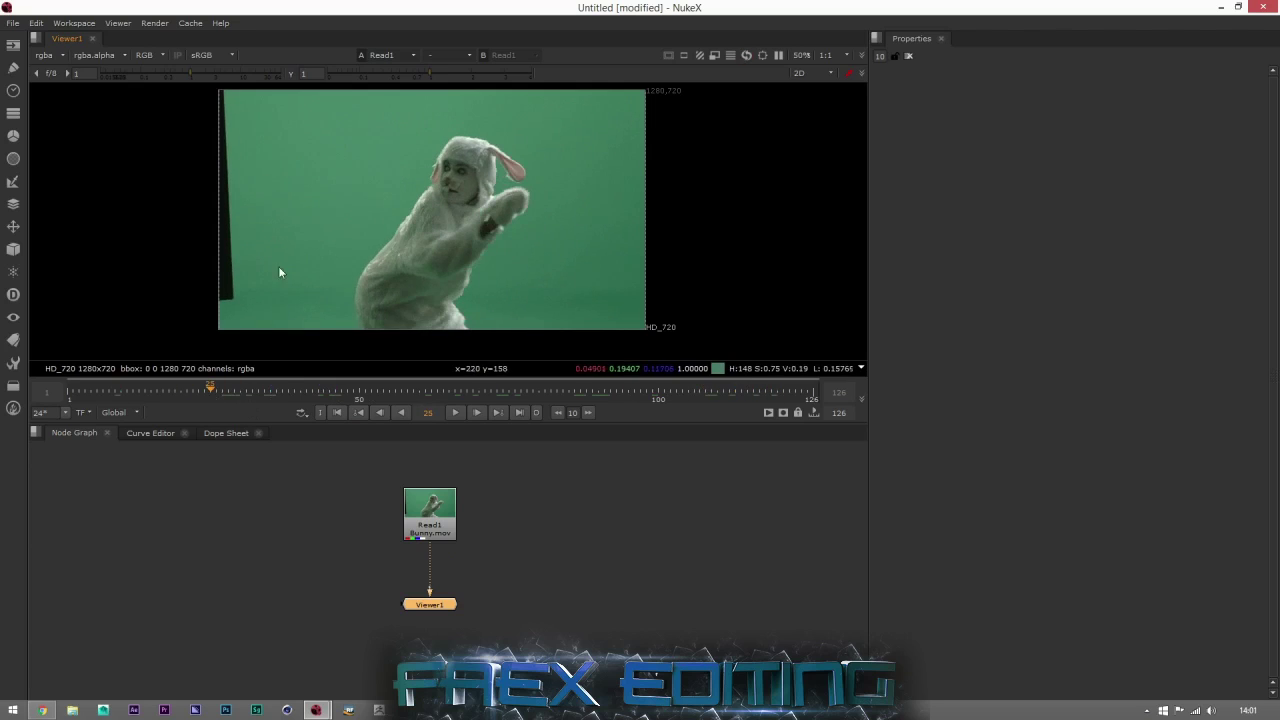
Reposition the Read1 and Viewer nodes in the node graph and tidy the selection.
{"action": "left_click_drag", "start_coordinate": [424, 494], "coordinate": [422, 499]}
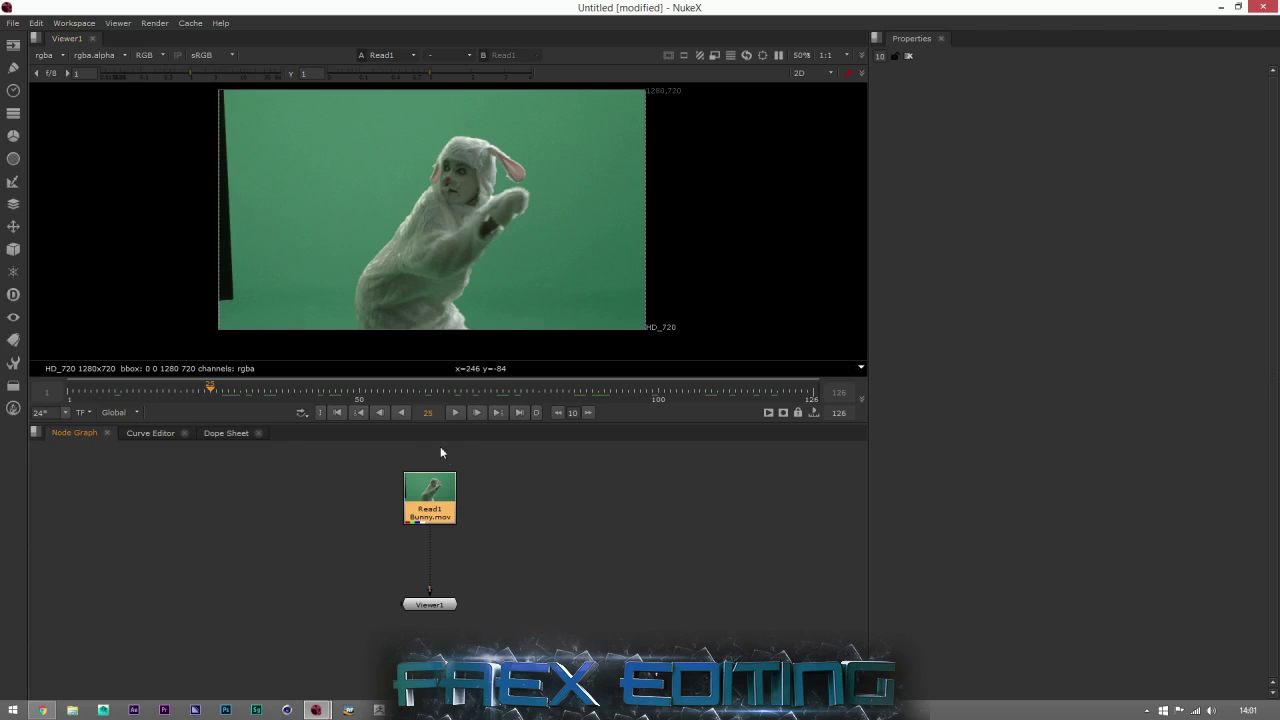
{"action": "left_click_drag", "start_coordinate": [440, 605], "coordinate": [440, 652]}
{"action": "left_click_drag", "start_coordinate": [430, 497], "coordinate": [430, 545]}
{"action": "left_click", "coordinate": [470, 460]}
{"action": "left_click", "coordinate": [434, 545]}
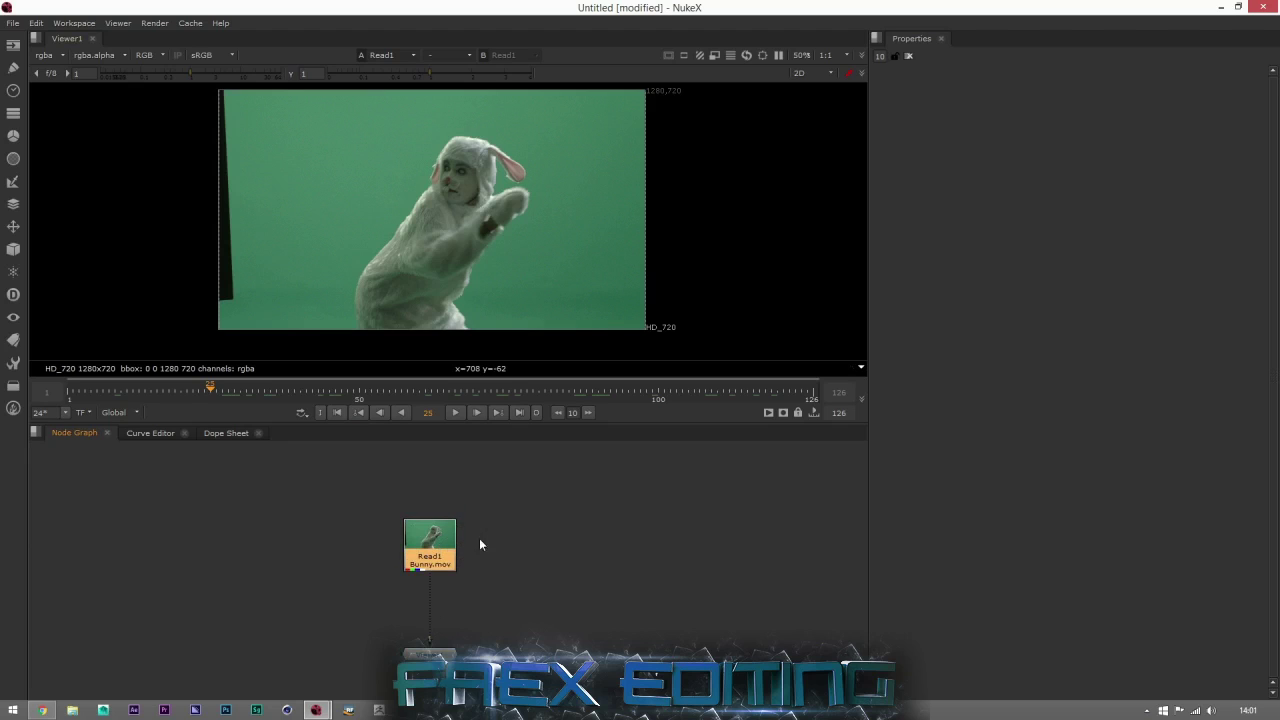
{"action": "left_click", "coordinate": [479, 544]}
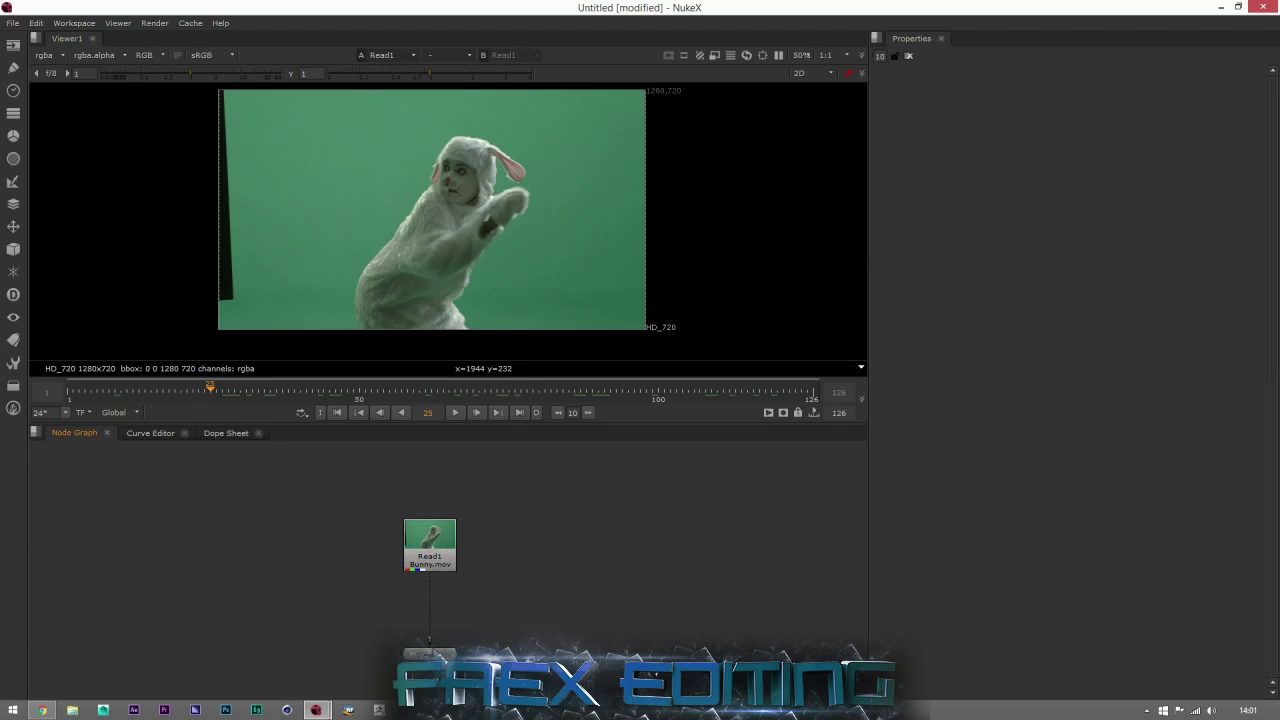
{"action": "left_click", "coordinate": [430, 648]}
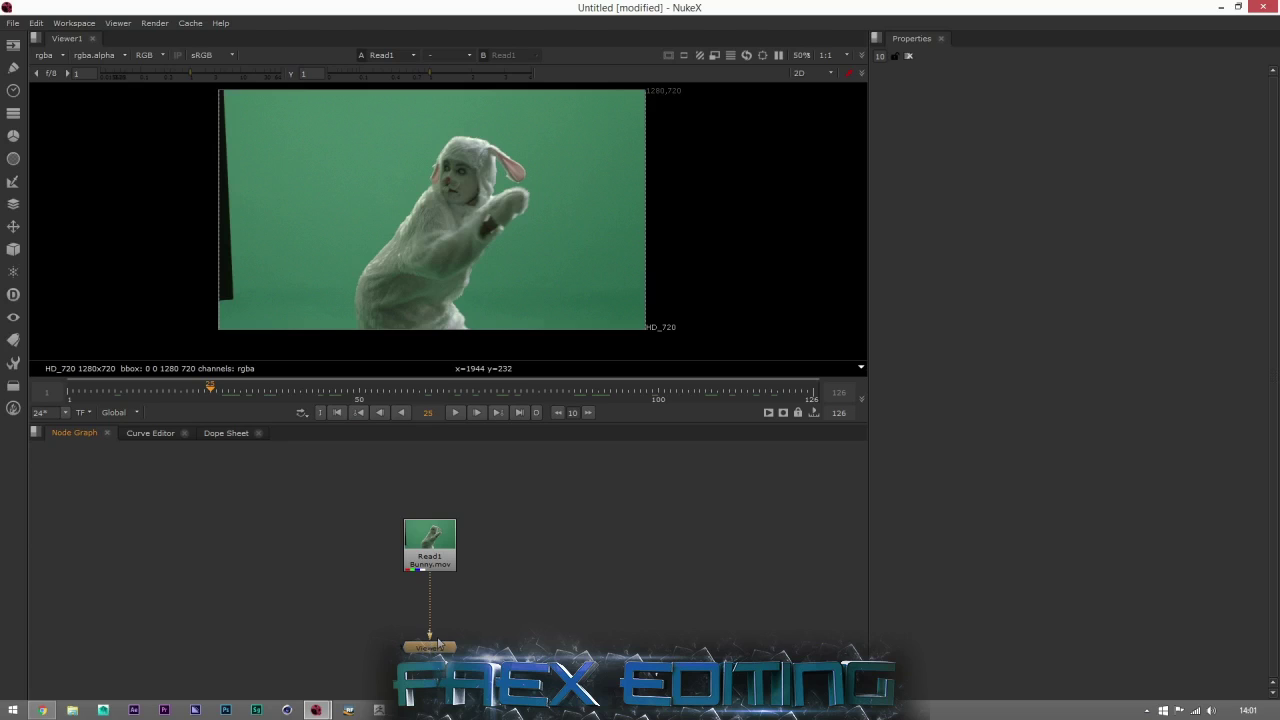
{"action": "key", "text": "Delete"}
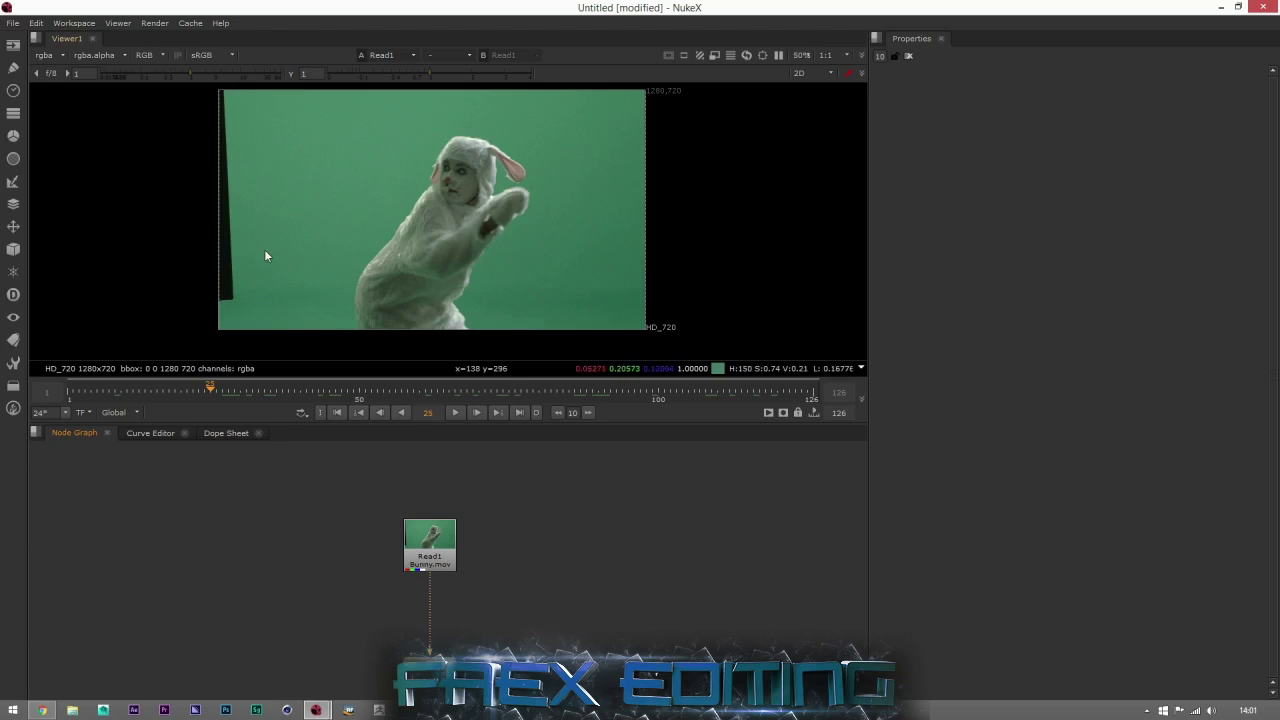
{"action": "scroll", "coordinate": [256, 231], "scroll_direction": "up", "scroll_amount": 2}
{"action": "middle_click_drag", "start_coordinate": [256, 231], "coordinate": [360, 286]}
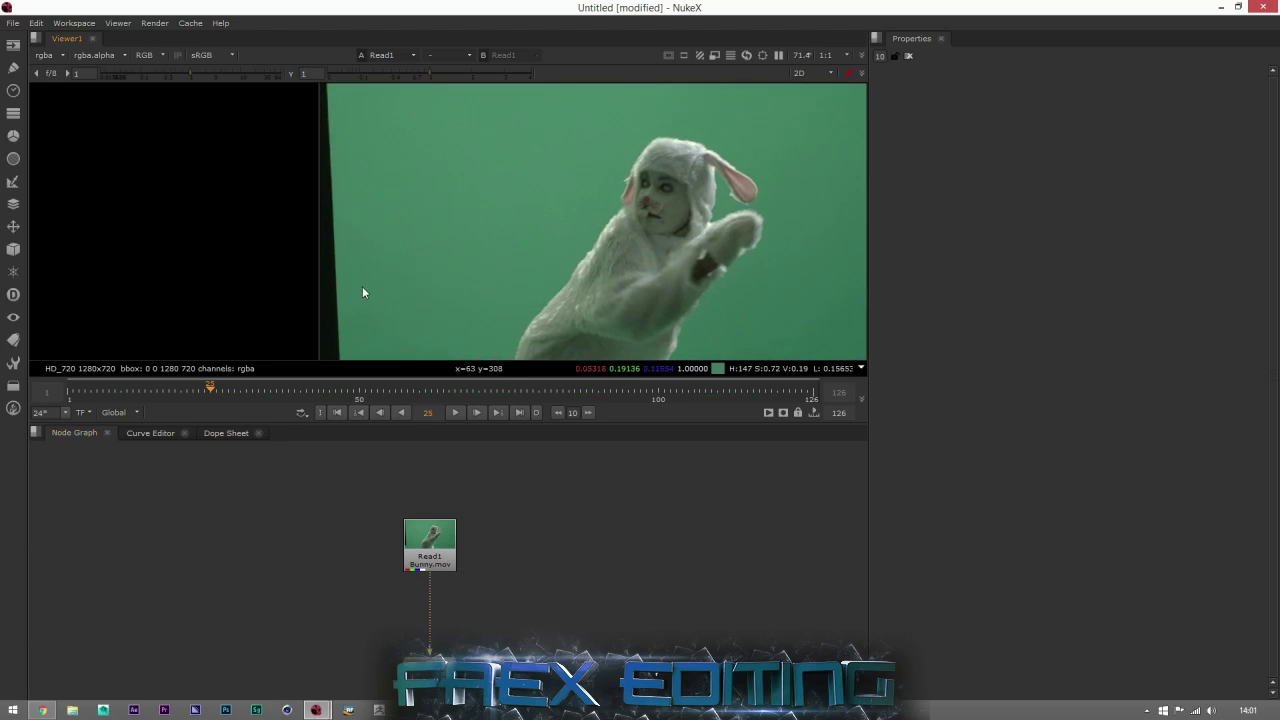
{"action": "key", "text": "space"}
{"action": "middle_click_drag", "start_coordinate": [443, 466], "coordinate": [457, 306]}
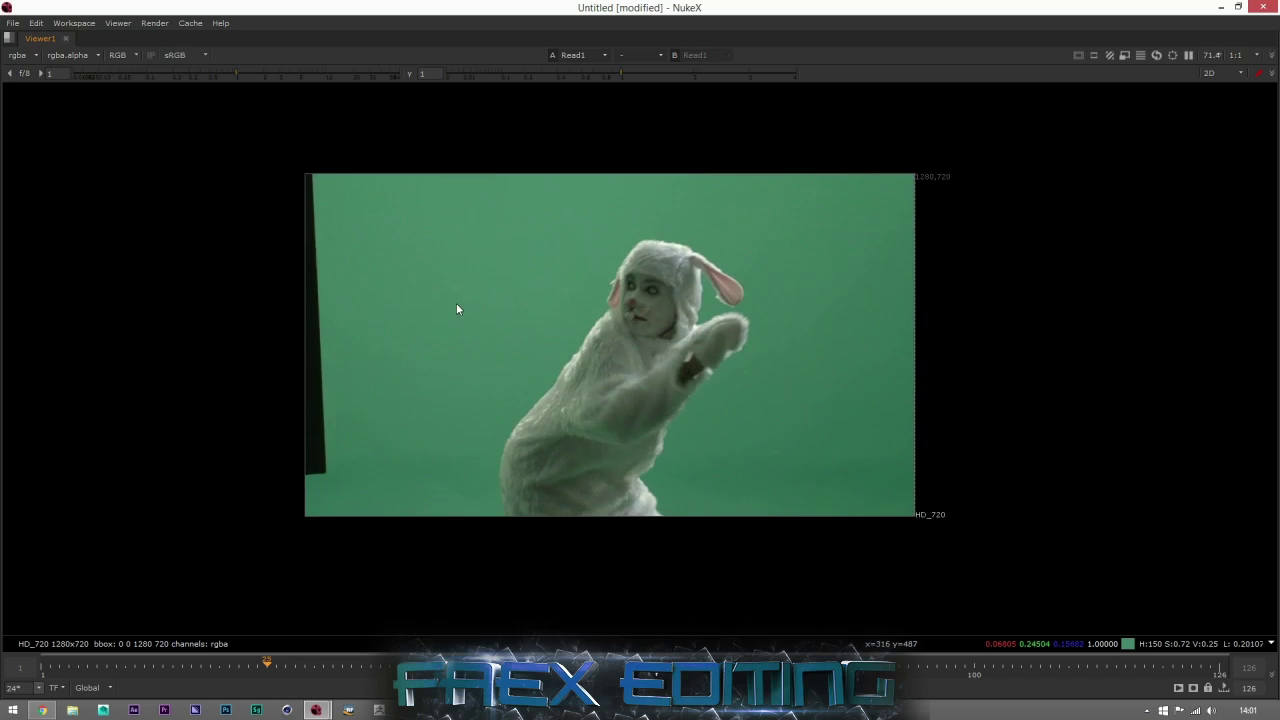
{"action": "scroll", "coordinate": [308, 421], "scroll_direction": "up", "scroll_amount": 1}
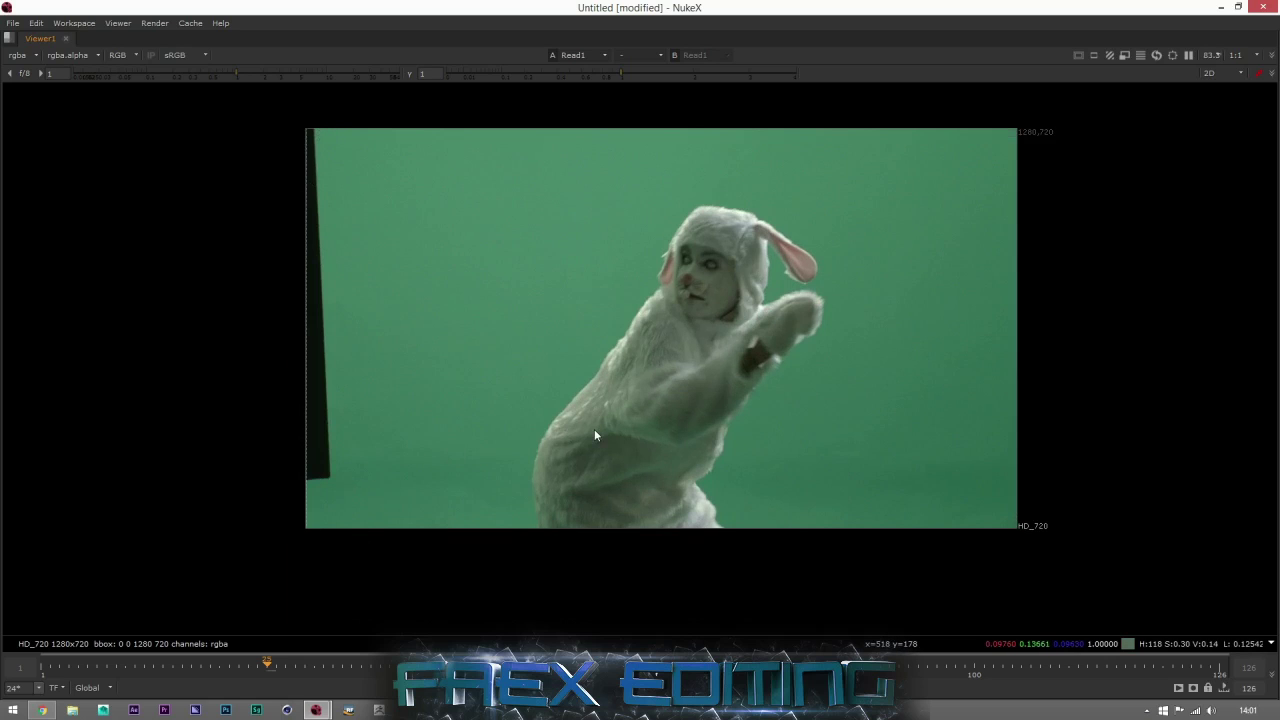
{"action": "scroll", "coordinate": [594, 429], "scroll_direction": "down", "scroll_amount": 3}
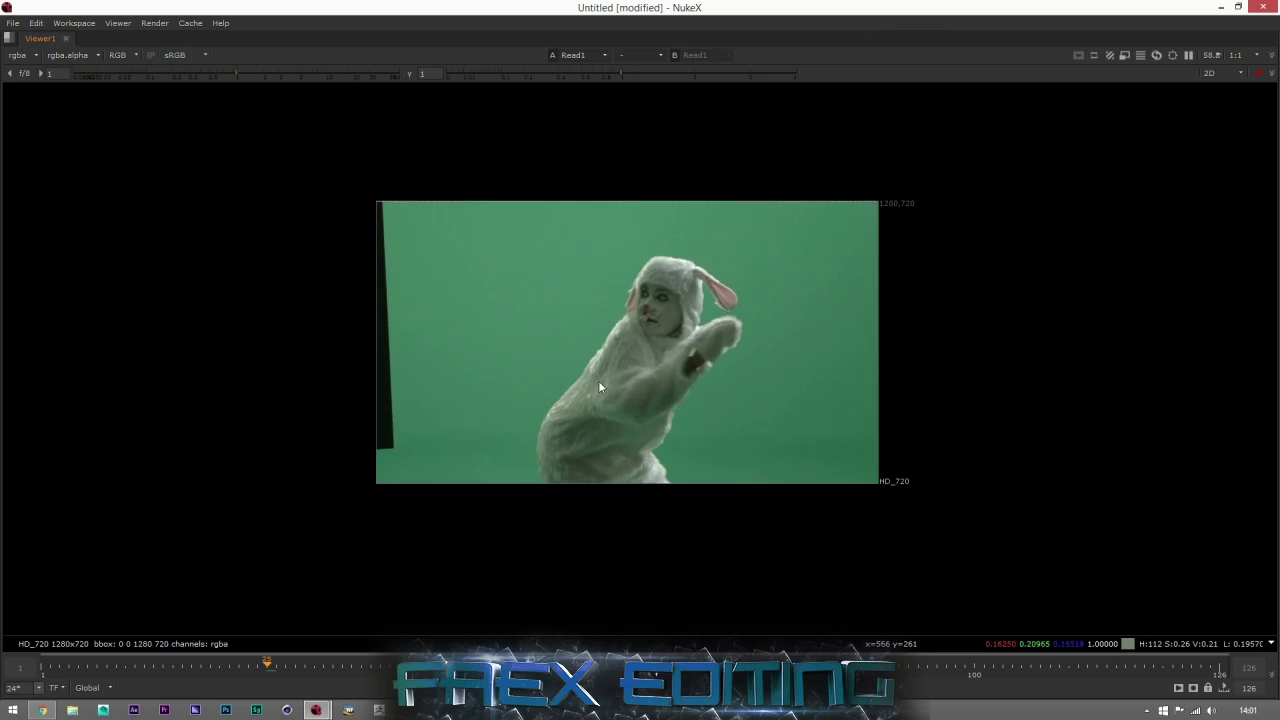
{"action": "key", "text": "space"}
{"action": "scroll", "coordinate": [484, 278], "scroll_direction": "down", "scroll_amount": 2}
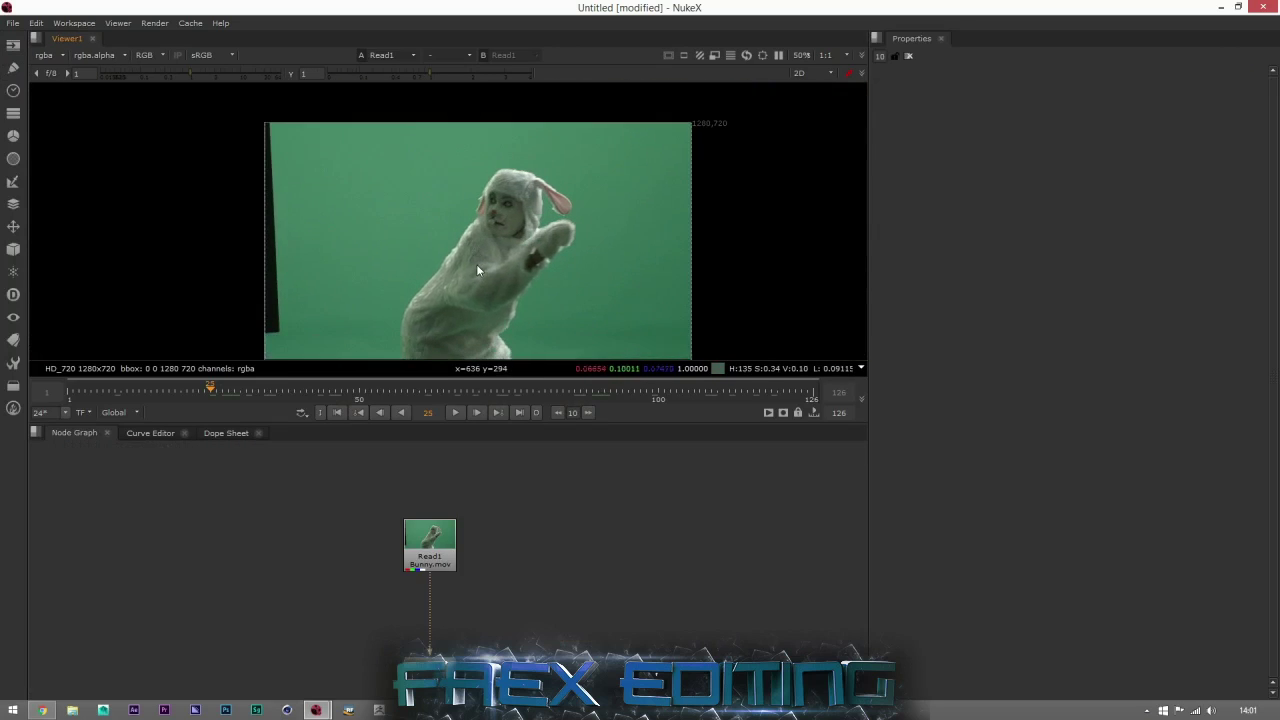
{"action": "scroll", "coordinate": [479, 266], "scroll_direction": "down", "scroll_amount": 1}
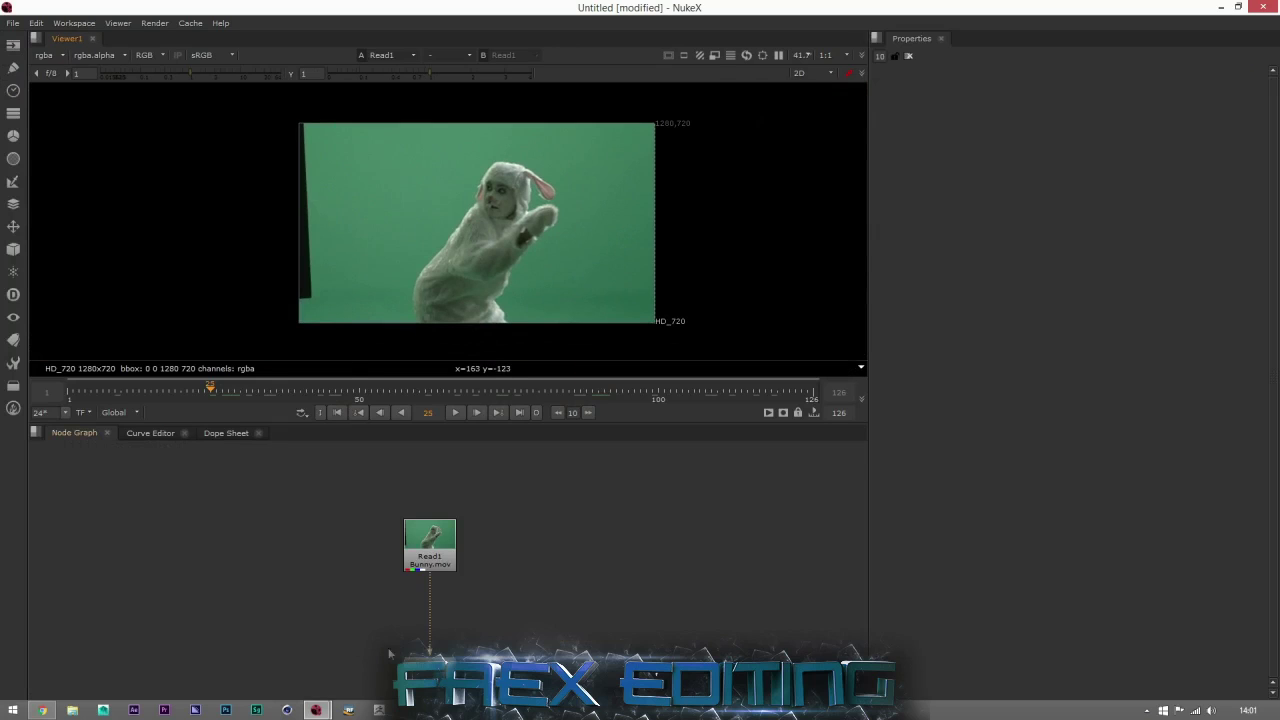
Add a Roto node and move it off to the right, unconnected from Read1.
{"action": "left_click", "coordinate": [433, 556]}
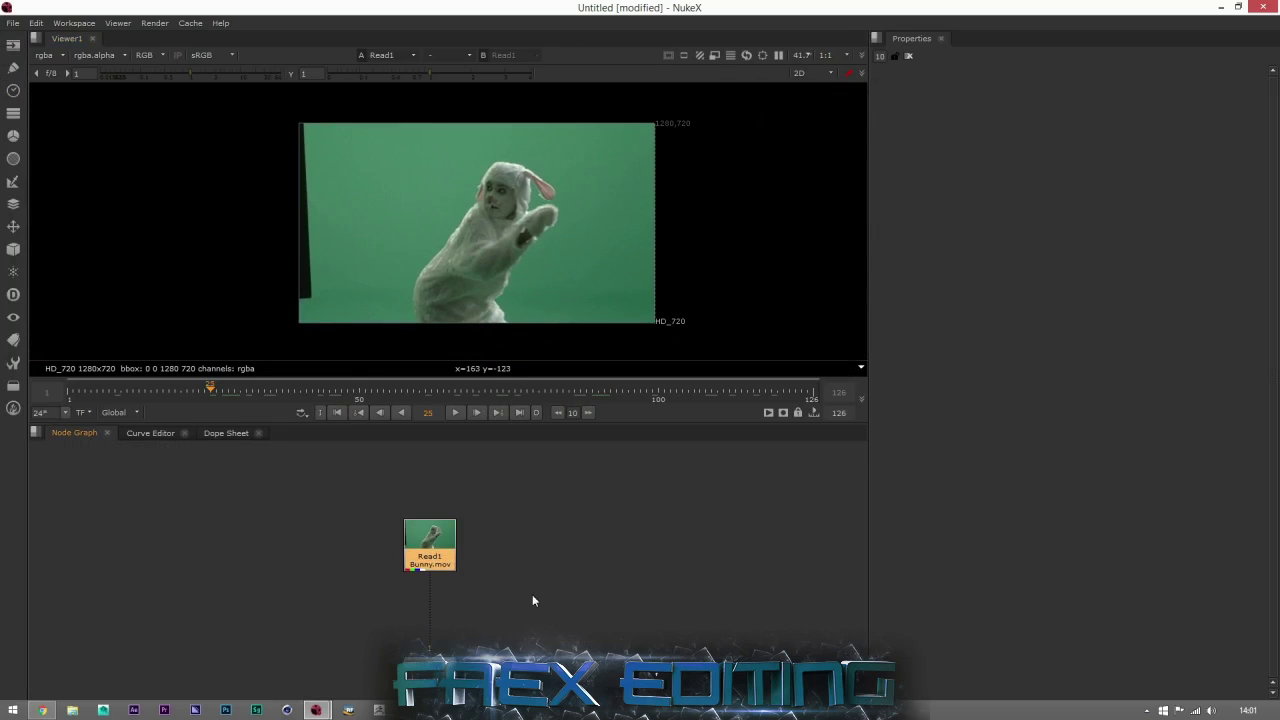
{"action": "left_click_drag", "start_coordinate": [425, 547], "coordinate": [424, 501]}
{"action": "key", "text": "Tab"}
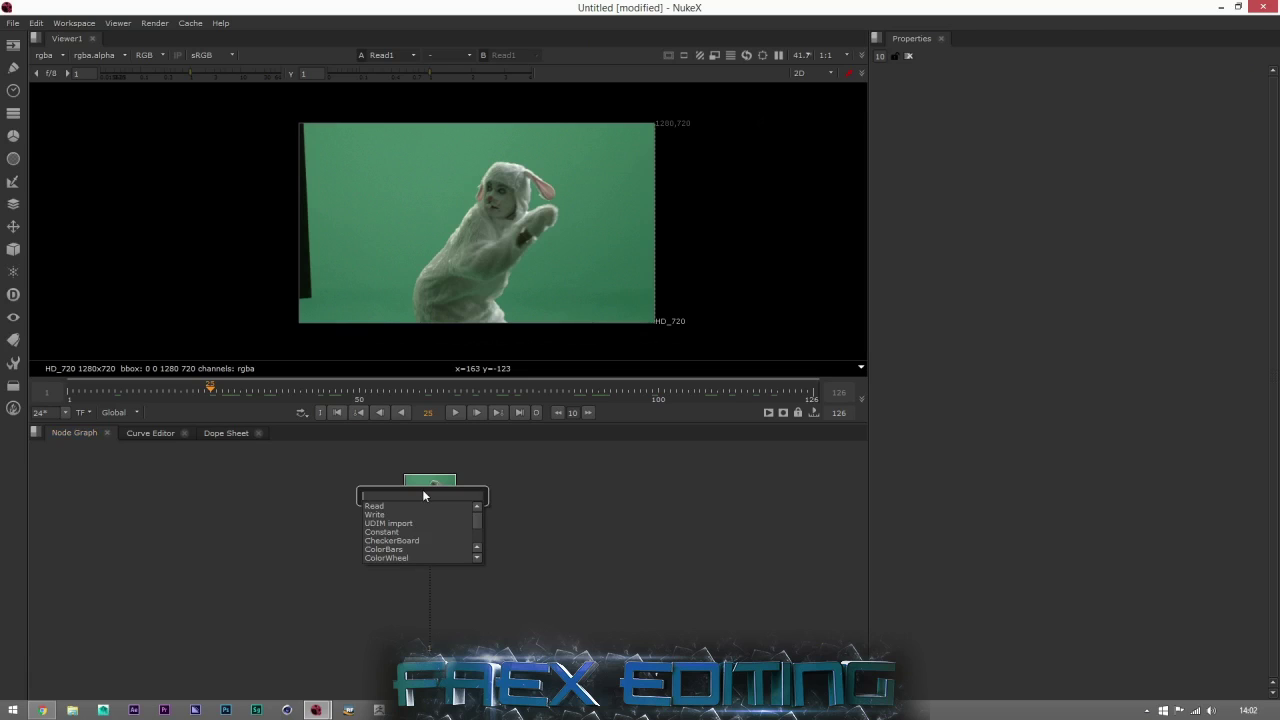
{"action": "type", "text": "roto"}
{"action": "key", "text": "Return"}
{"action": "left_click_drag", "start_coordinate": [438, 545], "coordinate": [419, 579]}
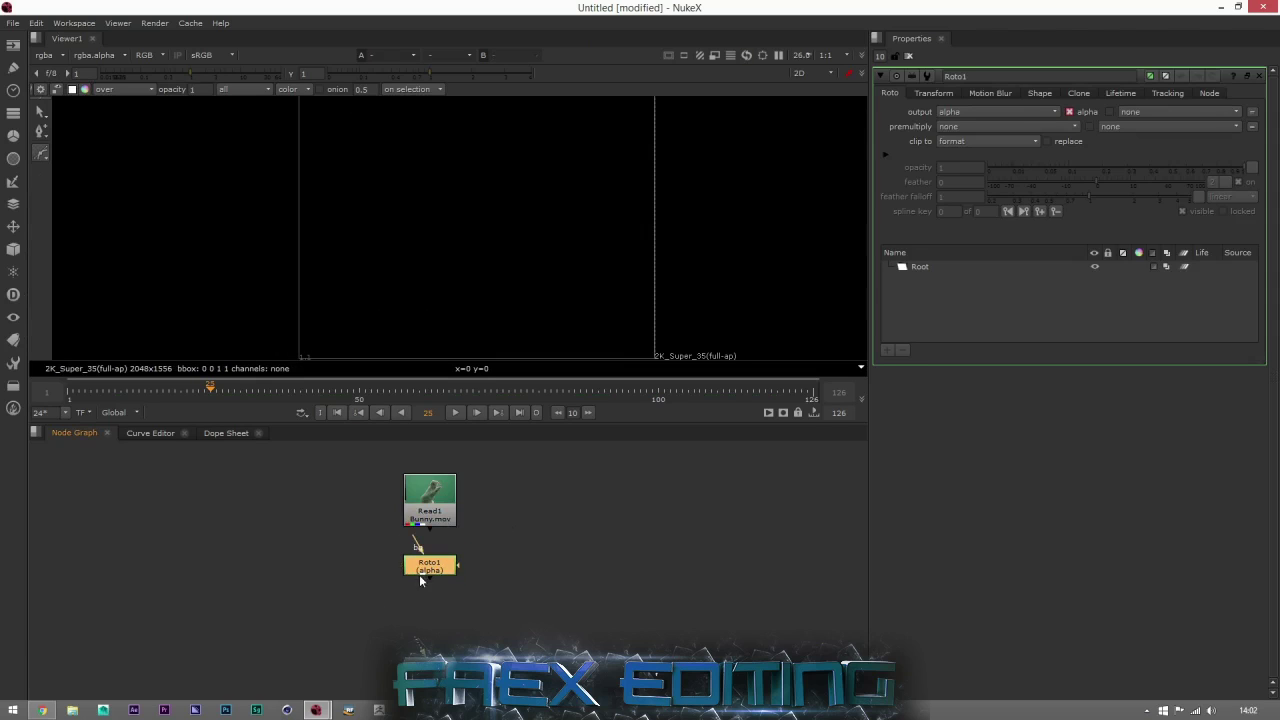
{"action": "left_click", "coordinate": [423, 493]}
{"action": "key", "text": "1"}
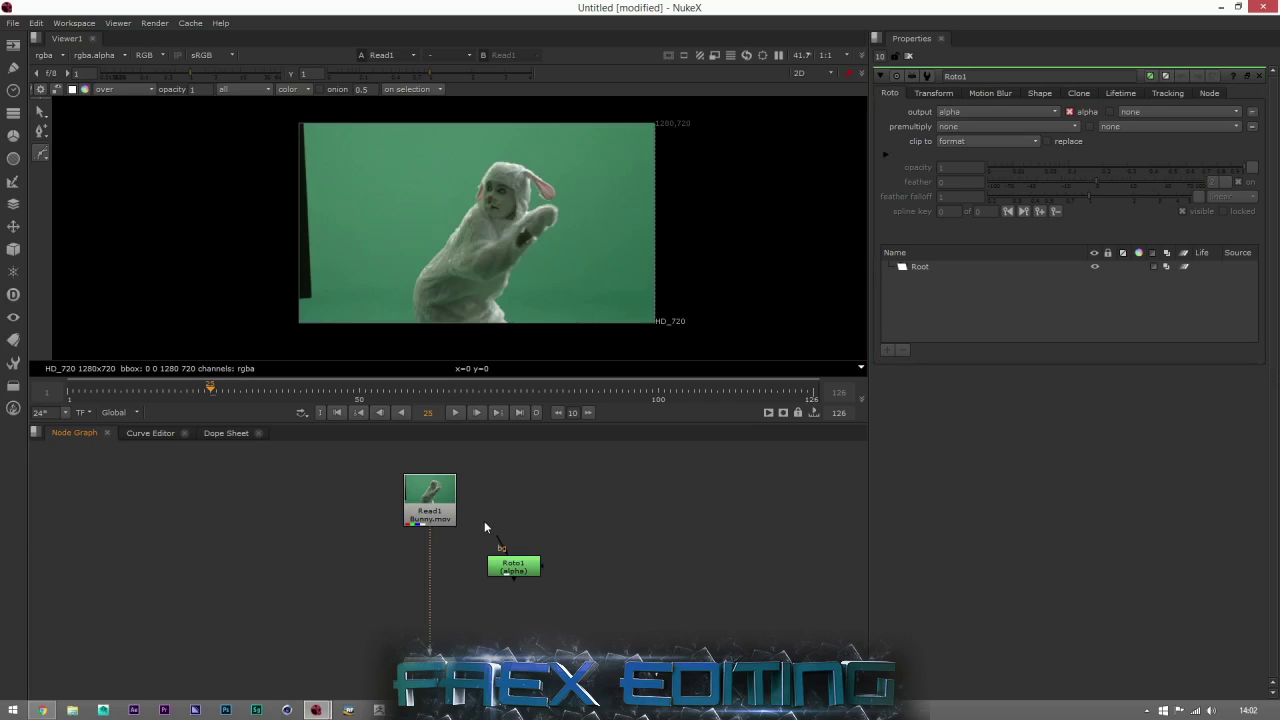
{"action": "left_click_drag", "start_coordinate": [498, 569], "coordinate": [513, 561]}
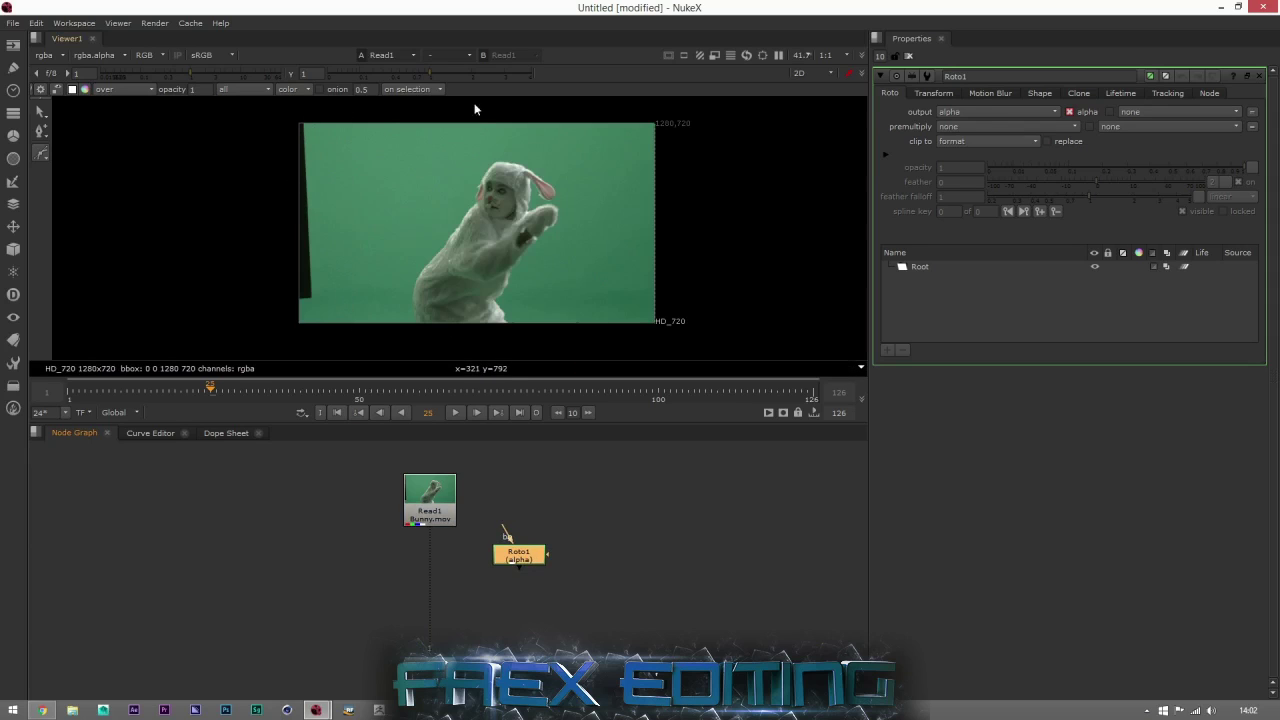
Draw a closed four-point Bezier shape around the bunny in the viewer.
{"action": "left_click", "coordinate": [41, 155]}
{"action": "left_click", "coordinate": [78, 152]}
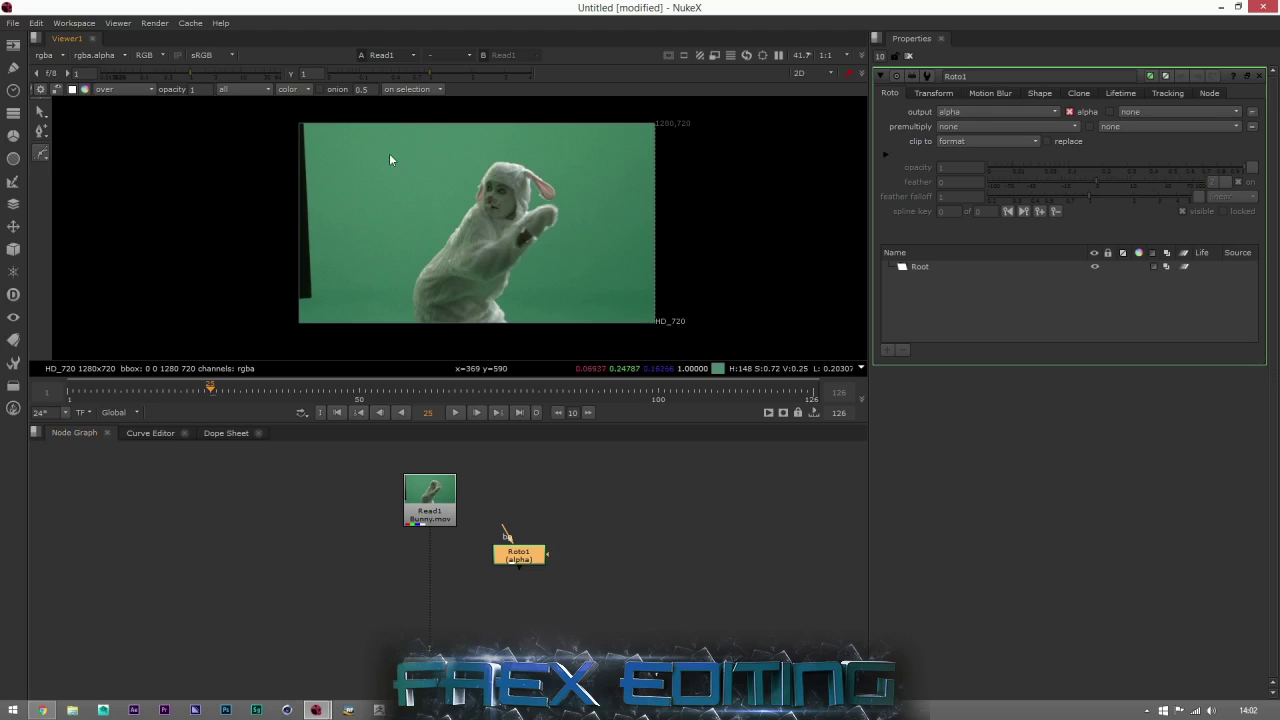
{"action": "left_click", "coordinate": [379, 111]}
{"action": "left_click", "coordinate": [675, 107]}
{"action": "left_click", "coordinate": [677, 343]}
{"action": "left_click", "coordinate": [365, 342]}
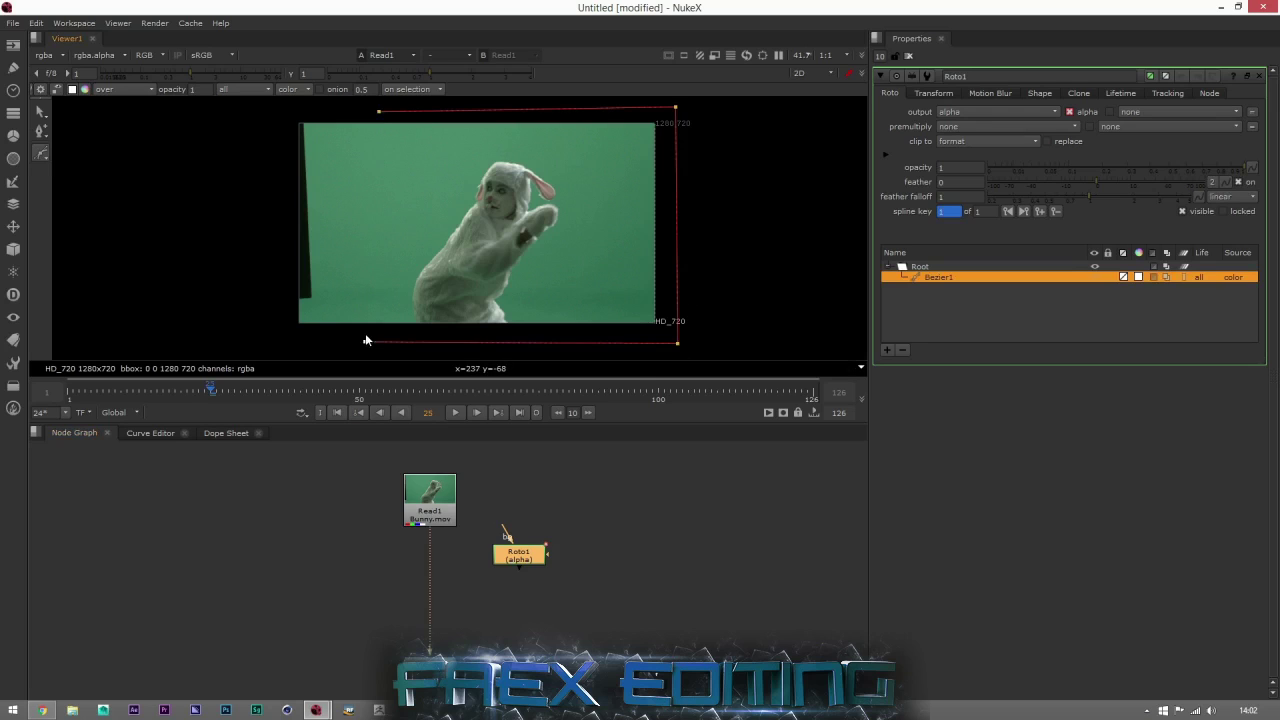
{"action": "left_click", "coordinate": [379, 111]}
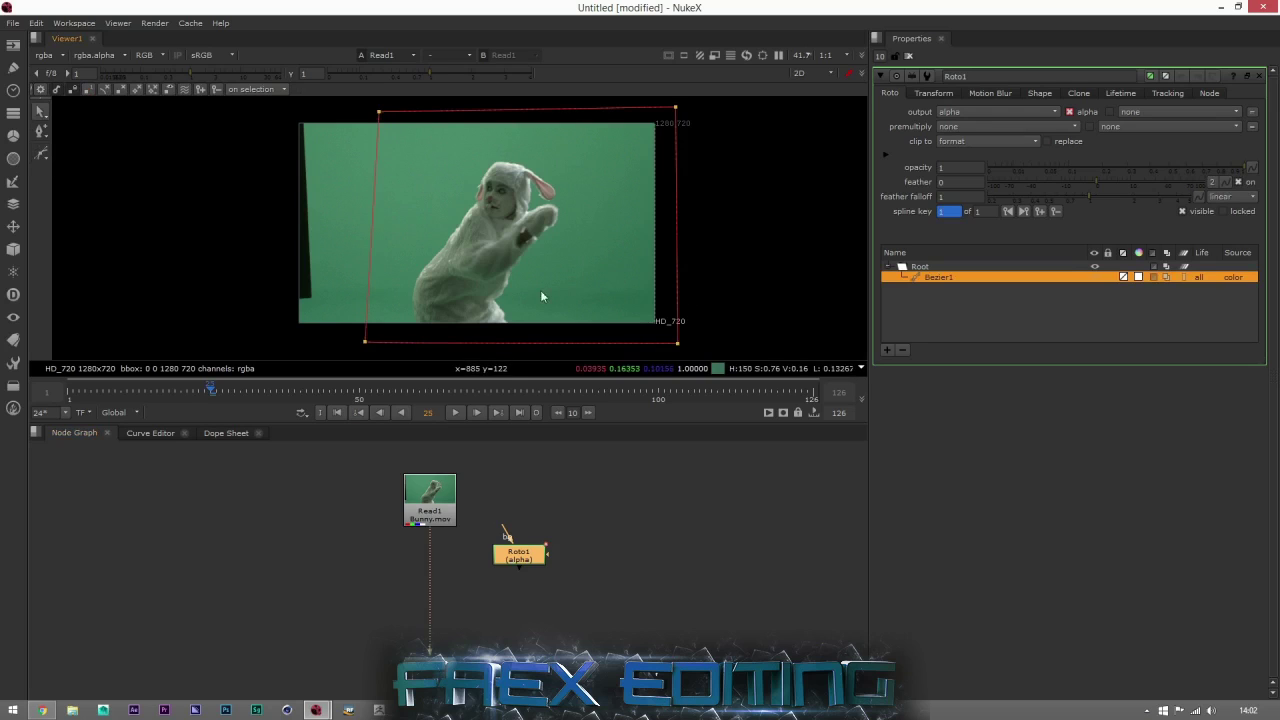
Scrub between frames 23 and 55 to check the matte, then shift the Roto node down-right.
{"action": "left_click_drag", "start_coordinate": [212, 389], "coordinate": [390, 386]}
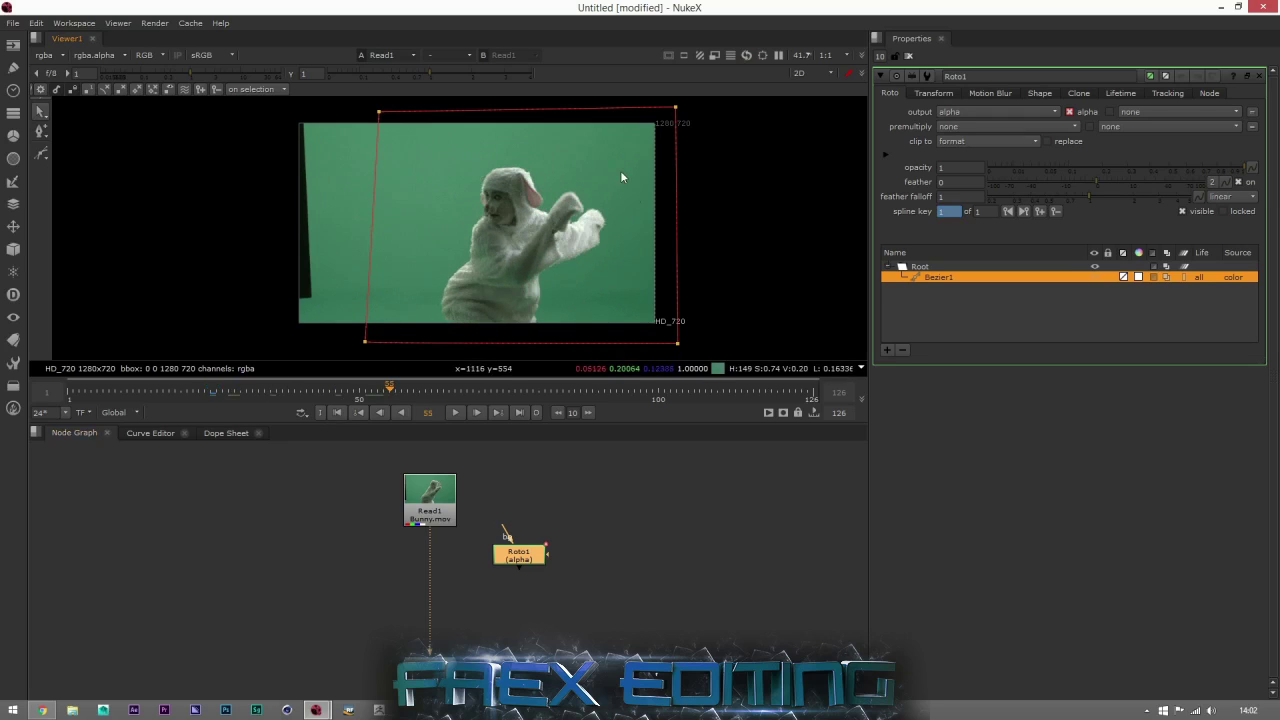
{"action": "left_click_drag", "start_coordinate": [336, 392], "coordinate": [268, 404]}
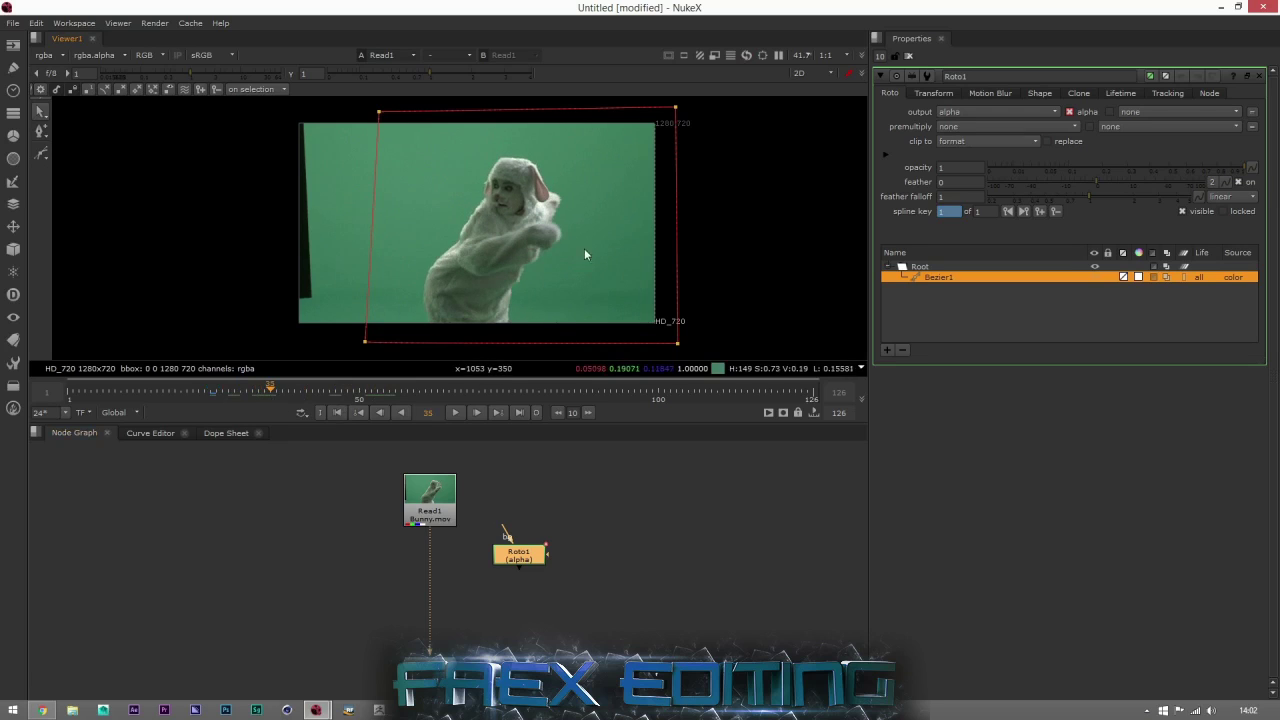
{"action": "left_click", "coordinate": [384, 392]}
{"action": "left_click_drag", "start_coordinate": [411, 392], "coordinate": [246, 392]}
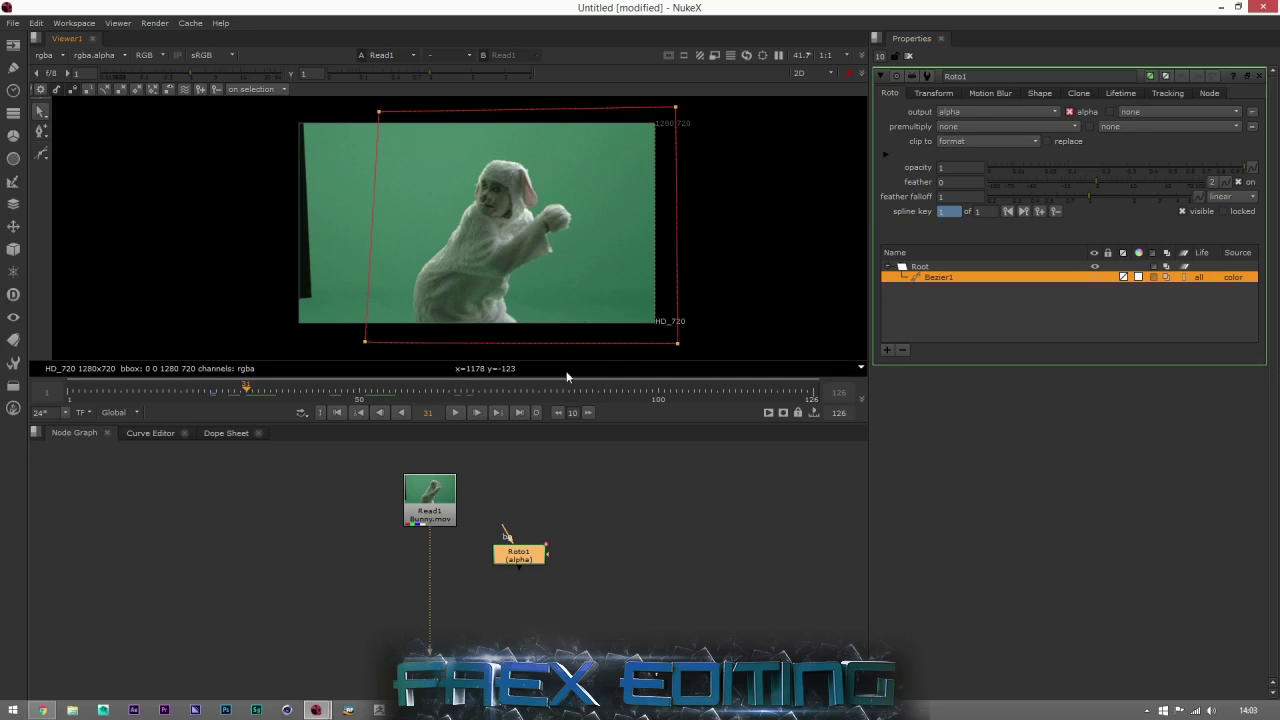
{"action": "left_click_drag", "start_coordinate": [389, 392], "coordinate": [150, 392]}
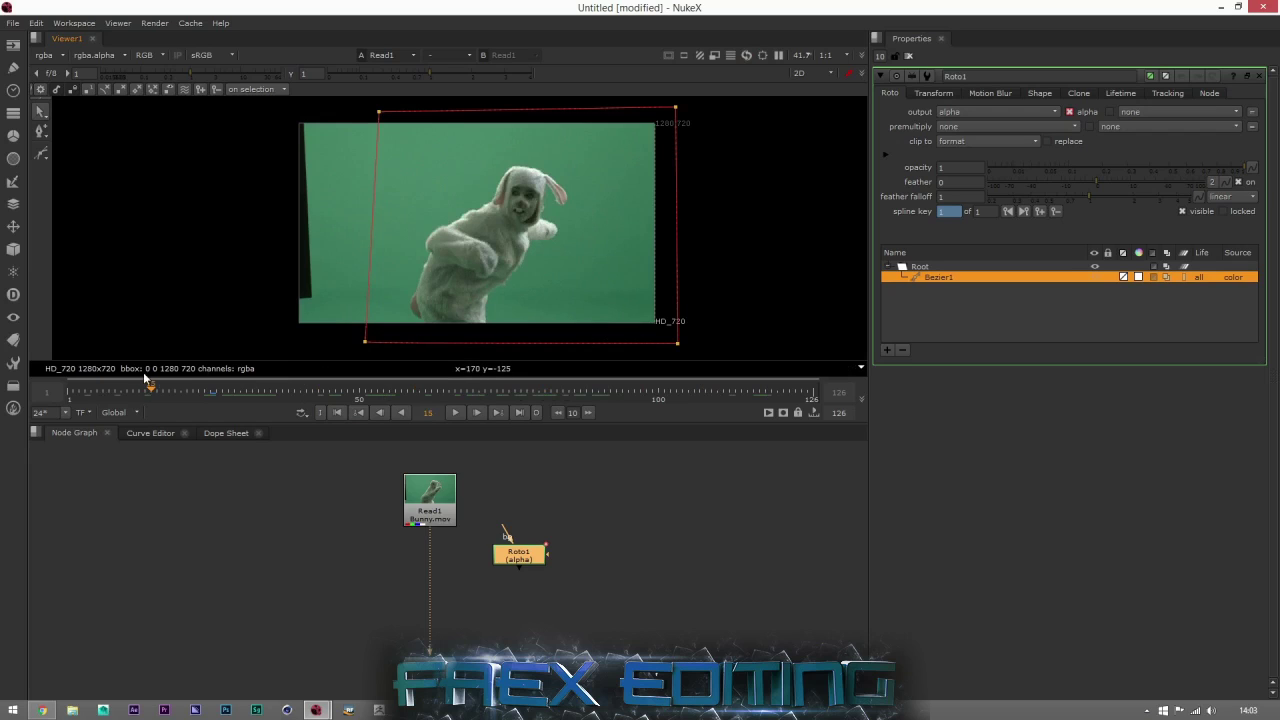
{"action": "left_click", "coordinate": [197, 390]}
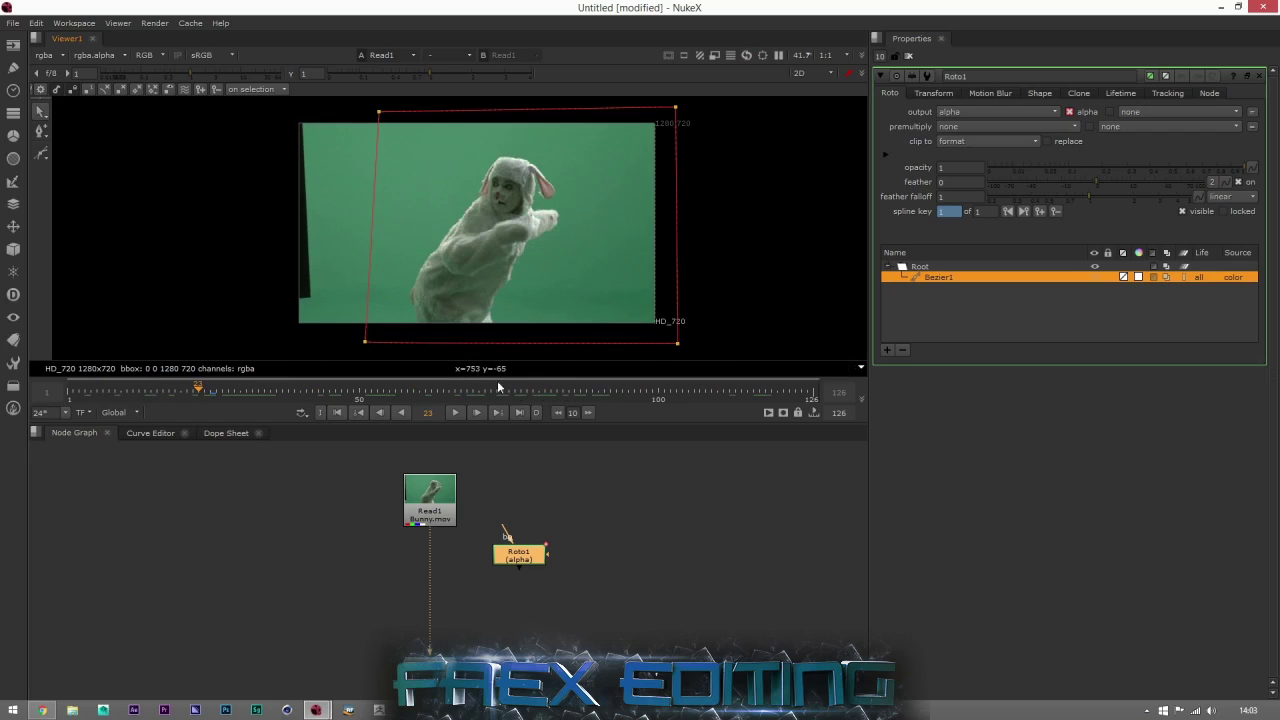
{"action": "left_click_drag", "start_coordinate": [520, 555], "coordinate": [544, 565]}
{"action": "left_click", "coordinate": [473, 556]}
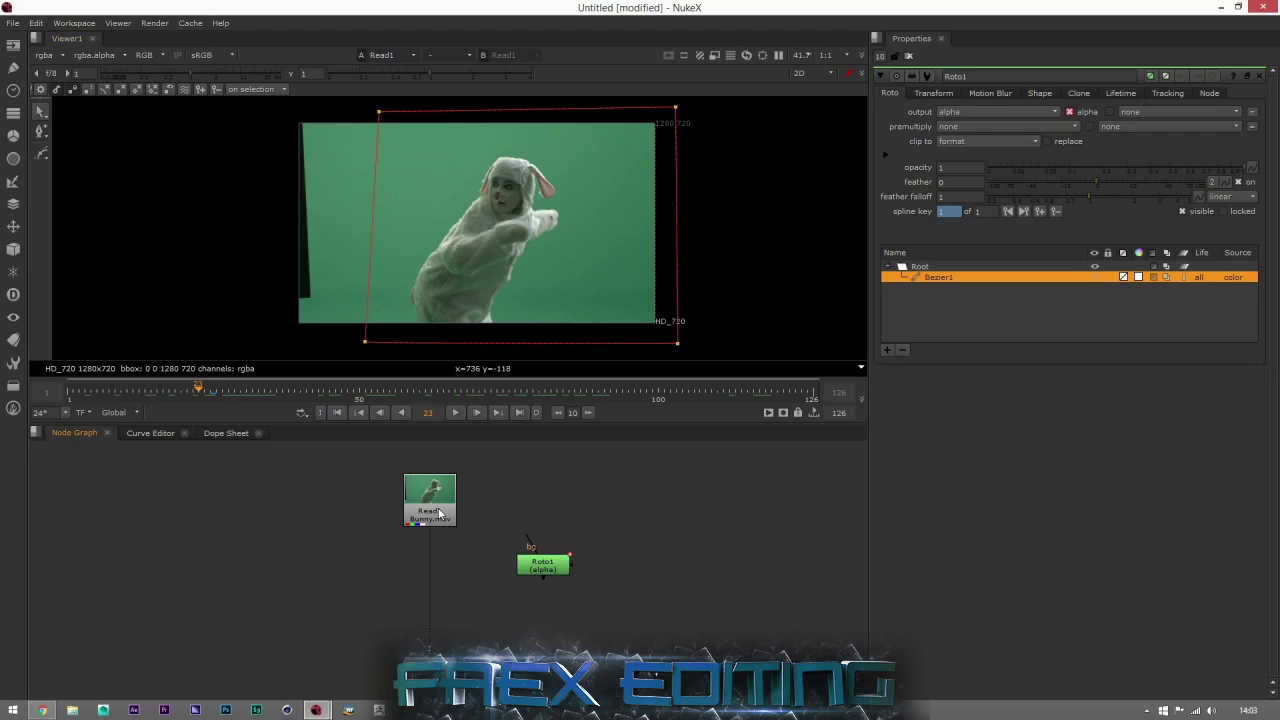
Add a Merge node connected below Read1.
{"action": "left_click", "coordinate": [430, 510]}
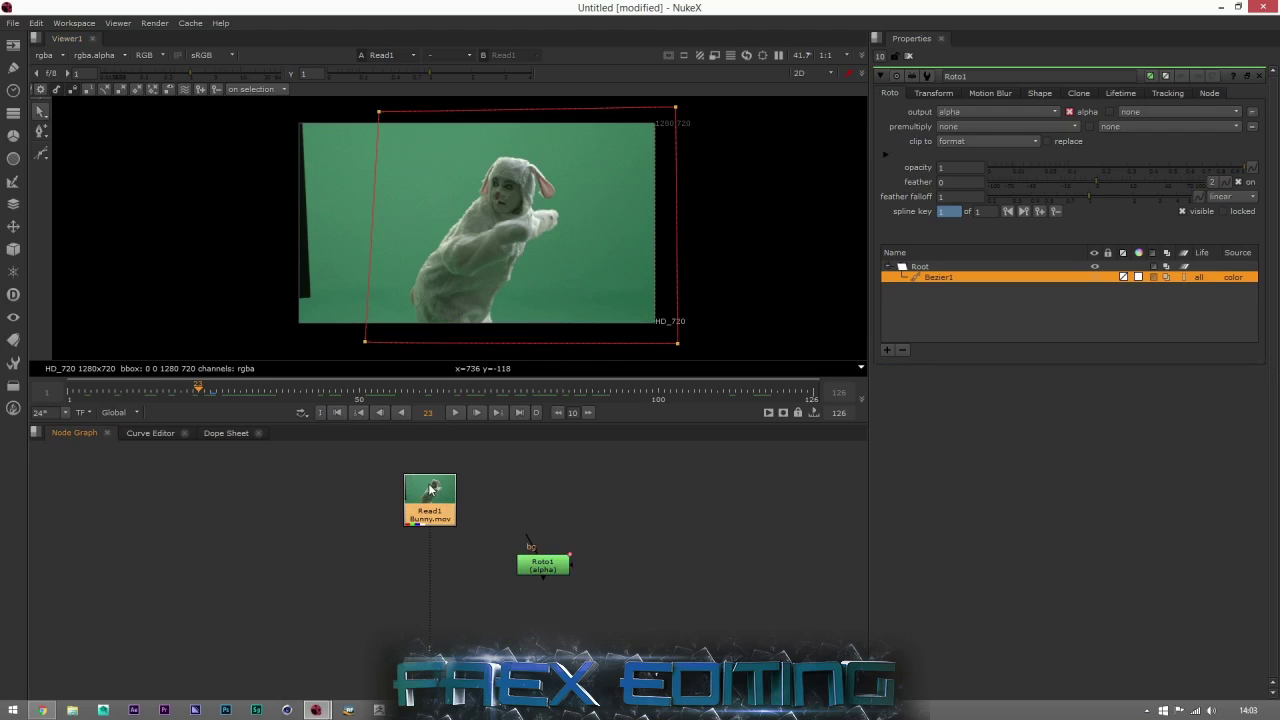
{"action": "key", "text": "Tab"}
{"action": "type", "text": "merge"}
{"action": "key", "text": "Return"}
{"action": "left_click_drag", "start_coordinate": [500, 500], "coordinate": [432, 563]}
{"action": "left_click", "coordinate": [466, 566]}
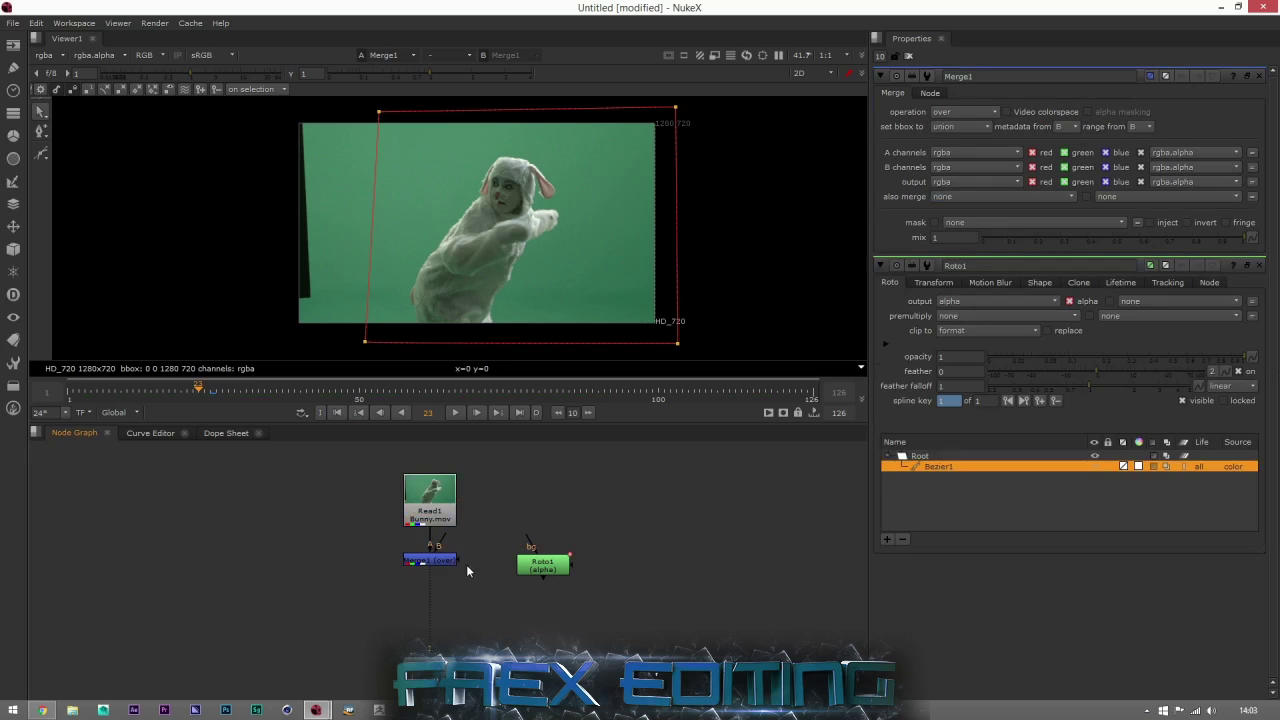
Wire Merge1's mask input to Roto1.
{"action": "left_click_drag", "start_coordinate": [510, 620], "coordinate": [537, 568]}
{"action": "middle_click_drag", "start_coordinate": [429, 443], "coordinate": [429, 600]}
{"action": "middle_click_drag", "start_coordinate": [486, 480], "coordinate": [571, 660]}
{"action": "middle_click_drag", "start_coordinate": [464, 712], "coordinate": [464, 572]}
{"action": "mouse_move", "coordinate": [507, 582]}
{"action": "left_mouse_down"}
{"action": "mouse_move", "coordinate": [500, 572]}
{"action": "mouse_move", "coordinate": [517, 560]}
{"action": "left_mouse_up"}
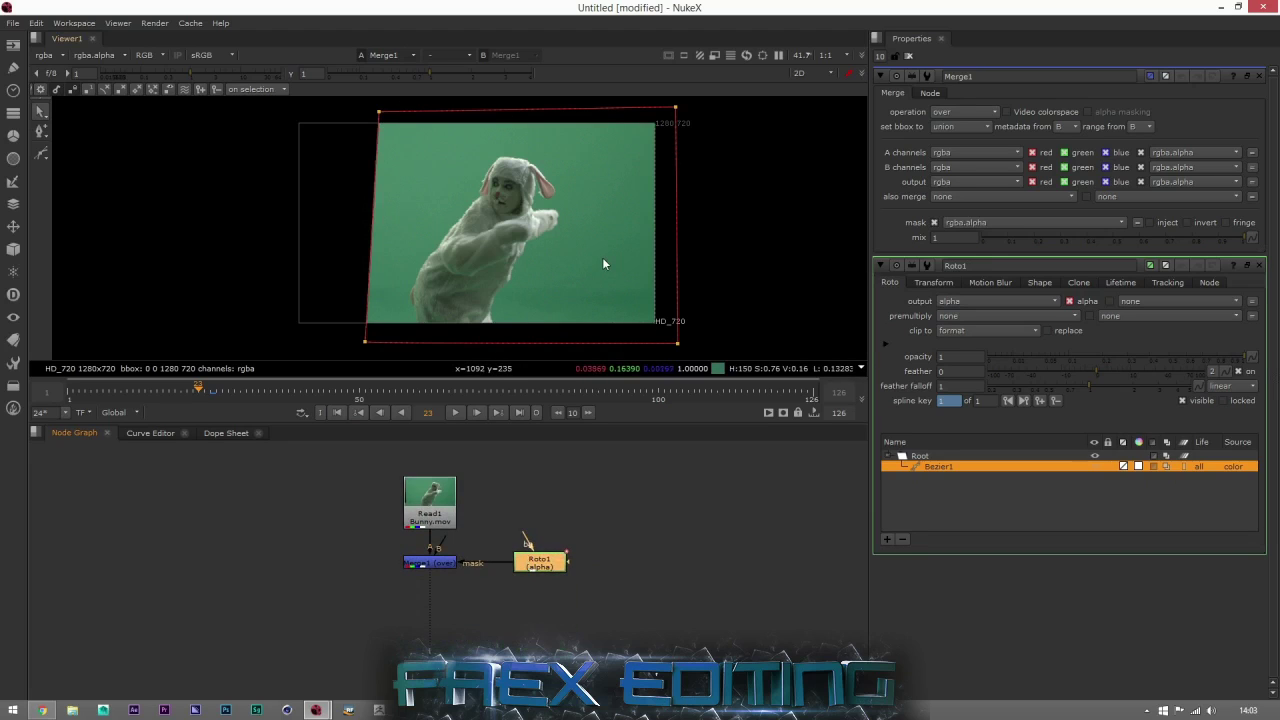
Check Merge1's operation list, leaving the operation set to over.
{"action": "left_click", "coordinate": [451, 561]}
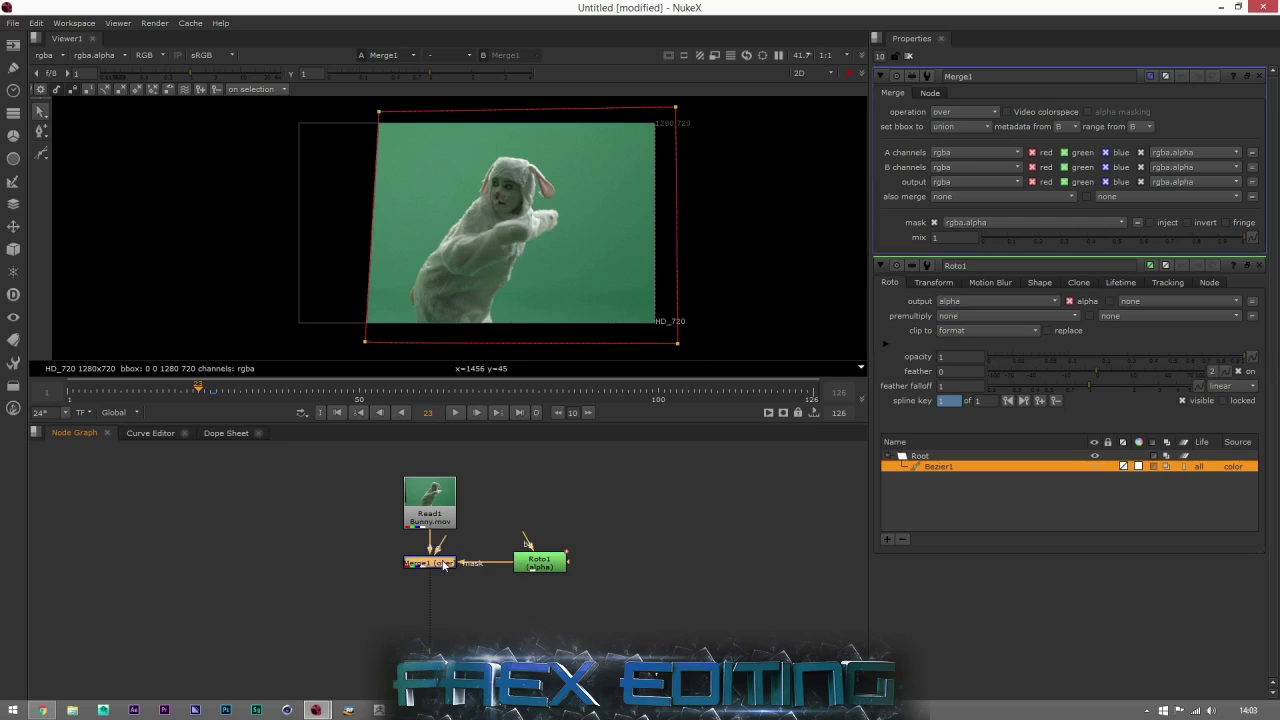
{"action": "left_click", "coordinate": [955, 112]}
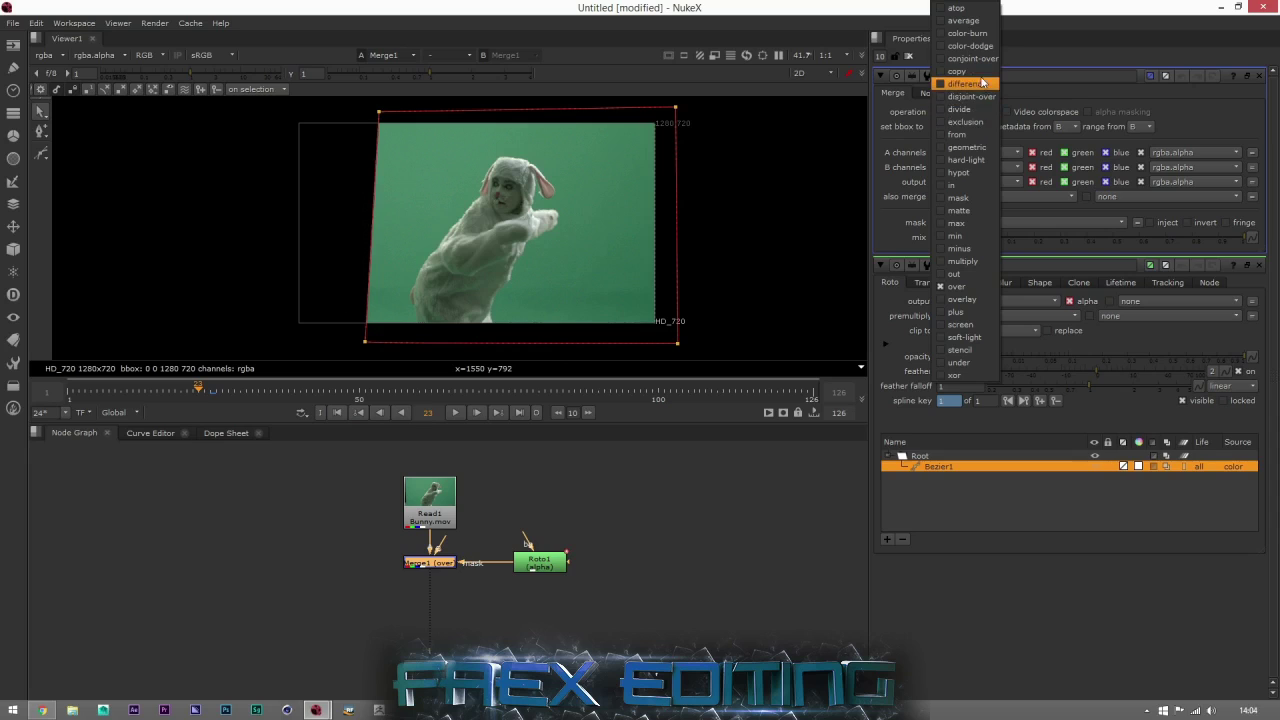
{"action": "left_click", "coordinate": [846, 11]}
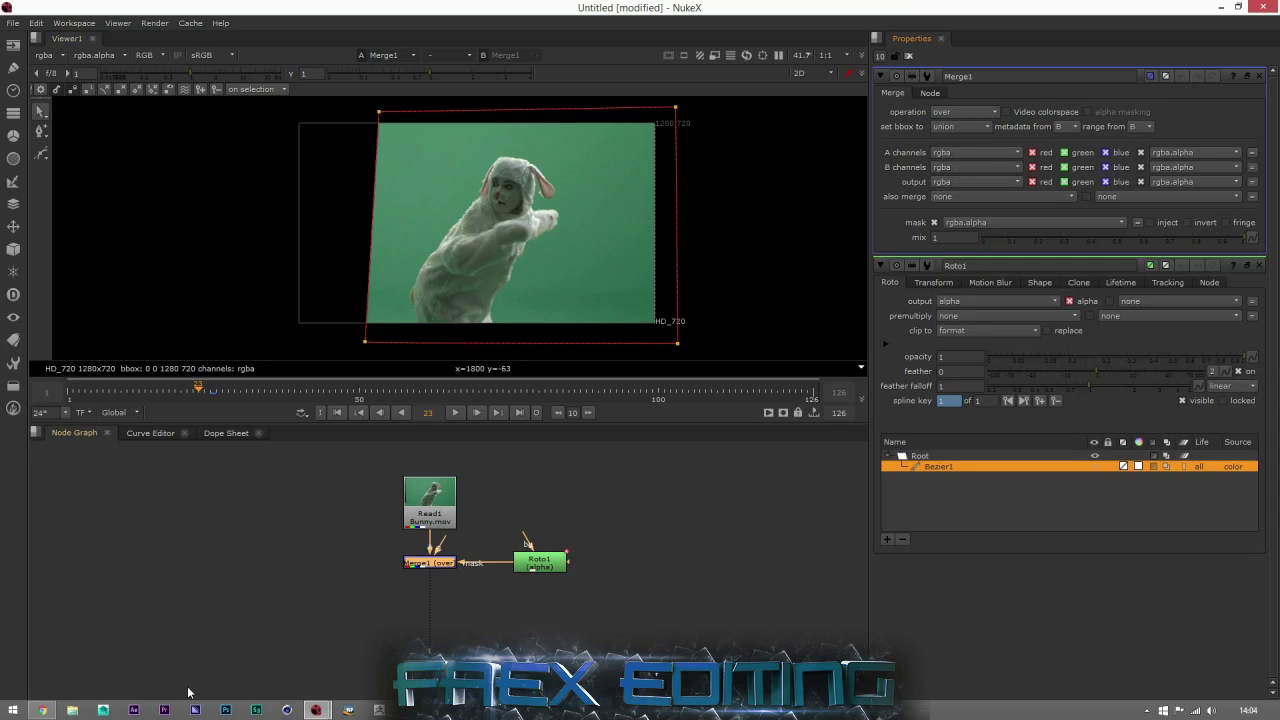
{"action": "left_click", "coordinate": [952, 111]}
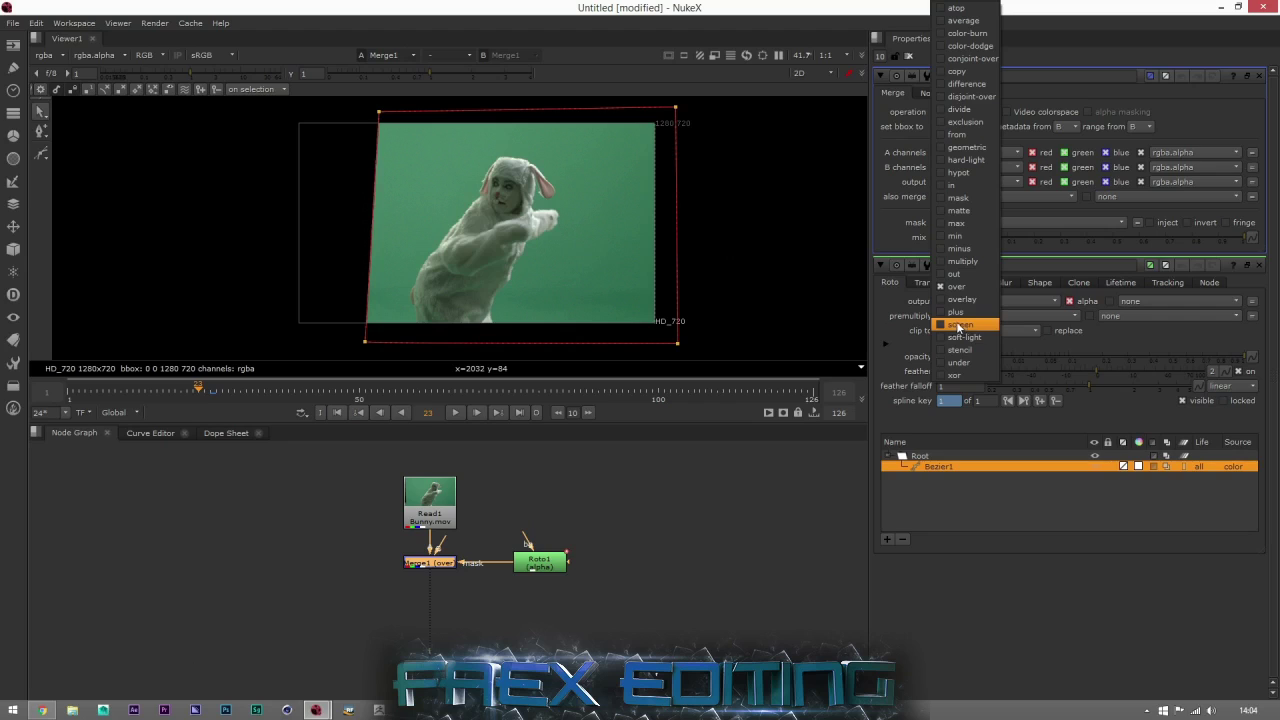
{"action": "left_click", "coordinate": [431, 556]}
Move the Roto, Merge and Read1 nodes apart to make room under Read1.
{"action": "left_click_drag", "start_coordinate": [431, 560], "coordinate": [431, 580]}
{"action": "left_click_drag", "start_coordinate": [530, 566], "coordinate": [543, 588]}
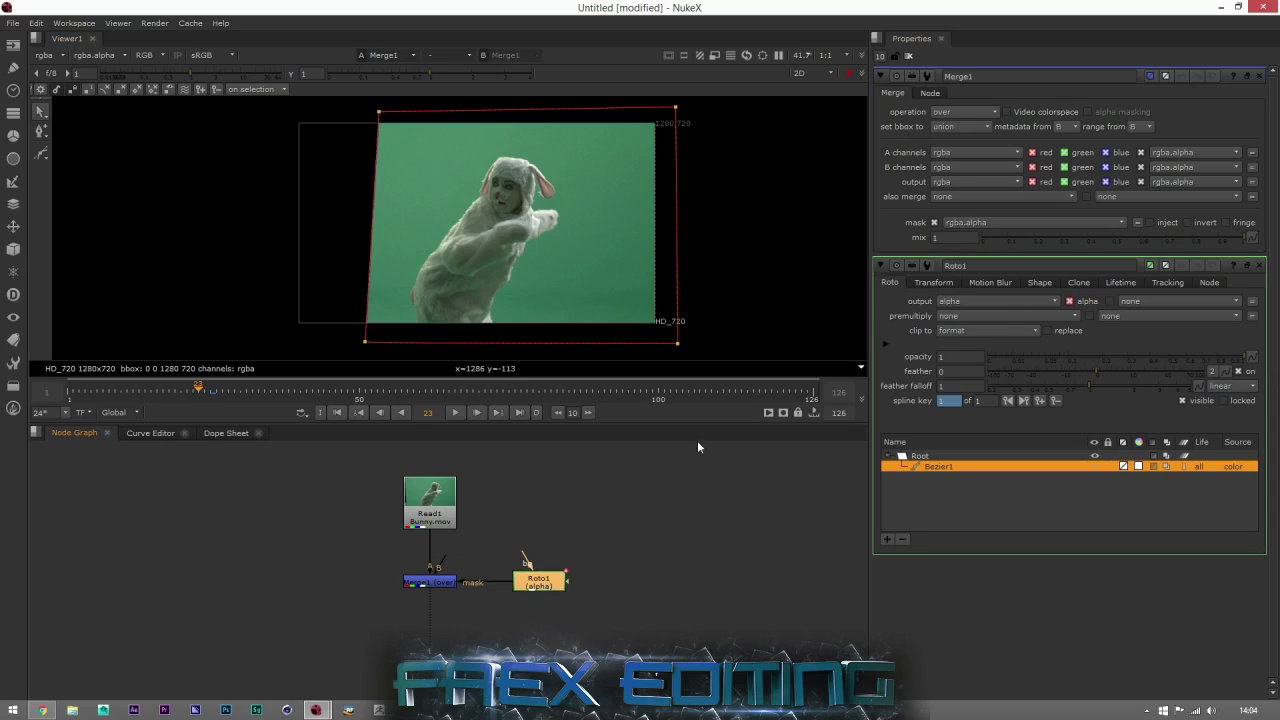
{"action": "left_click_drag", "start_coordinate": [448, 507], "coordinate": [448, 469]}
{"action": "middle_click_drag", "start_coordinate": [427, 449], "coordinate": [433, 495]}
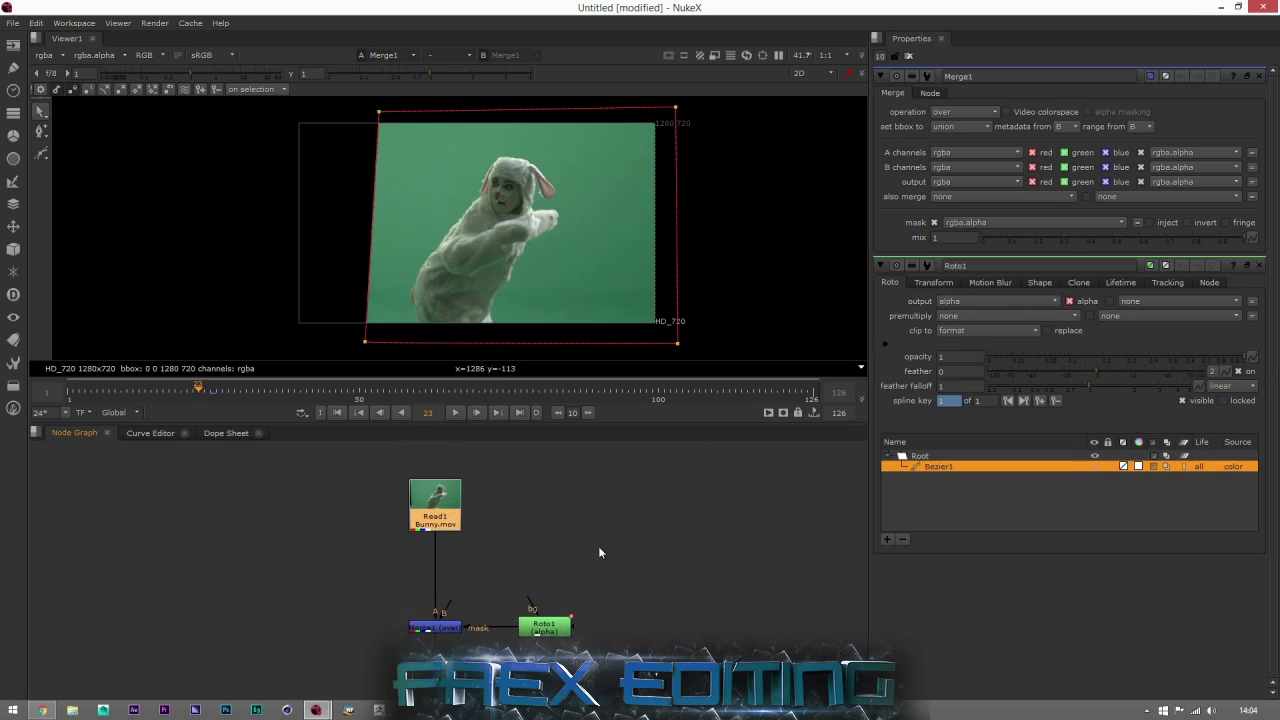
Insert a Keylight node between Read1 and Merge1.
{"action": "left_click", "coordinate": [433, 496]}
{"action": "key", "text": "Tab"}
{"action": "type", "text": "ke"}
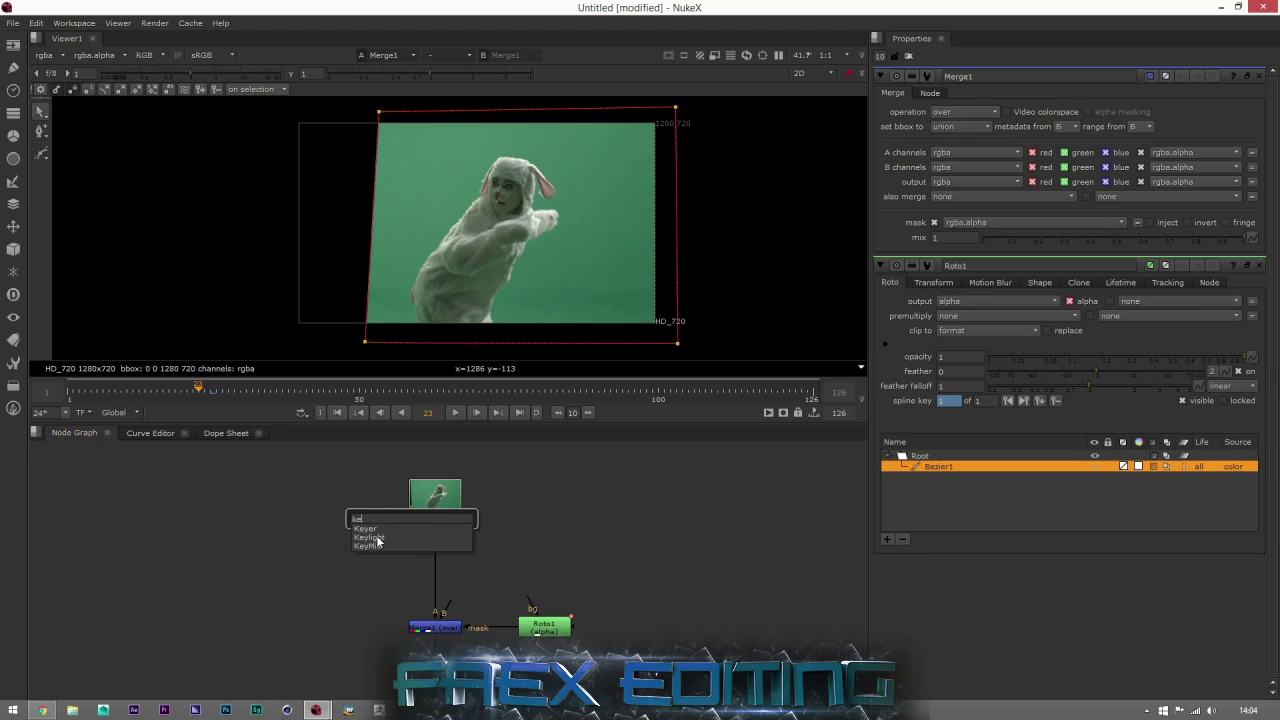
{"action": "left_click", "coordinate": [377, 539]}
{"action": "left_click_drag", "start_coordinate": [440, 545], "coordinate": [442, 575]}
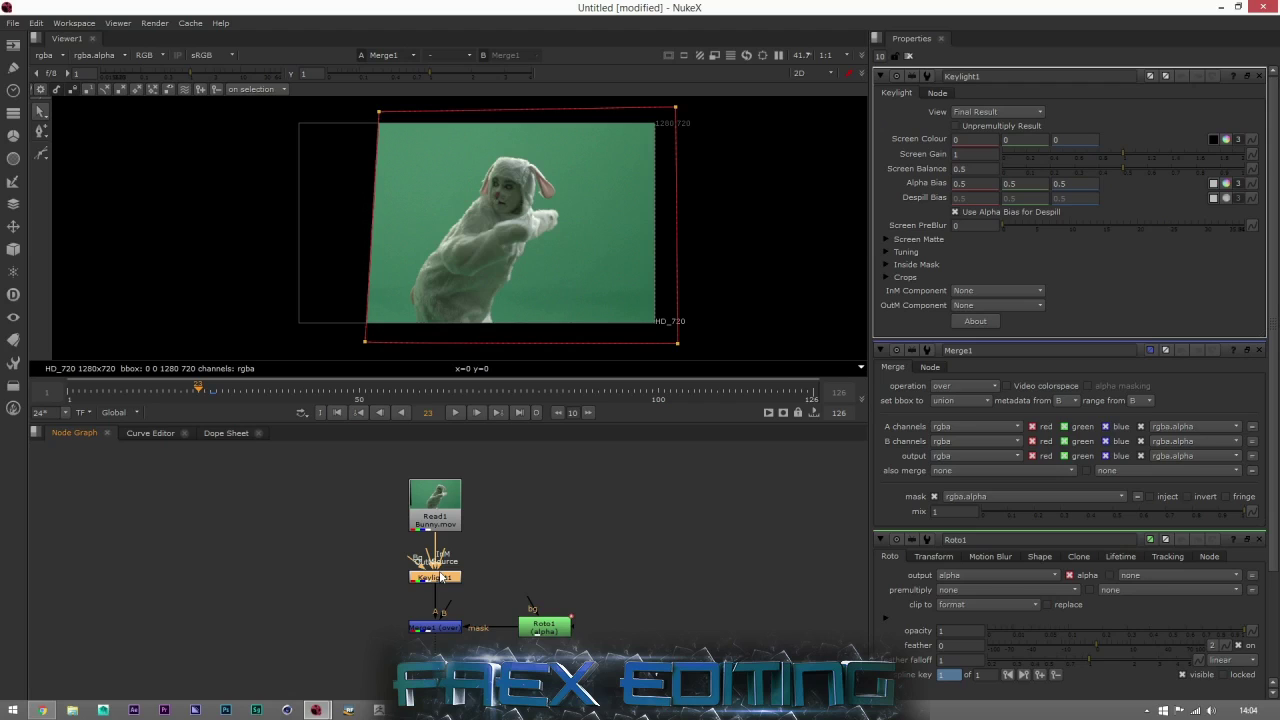
Realign Keylight1 under Read1 and activate the Screen Colour eyedropper.
{"action": "left_click_drag", "start_coordinate": [441, 577], "coordinate": [348, 578]}
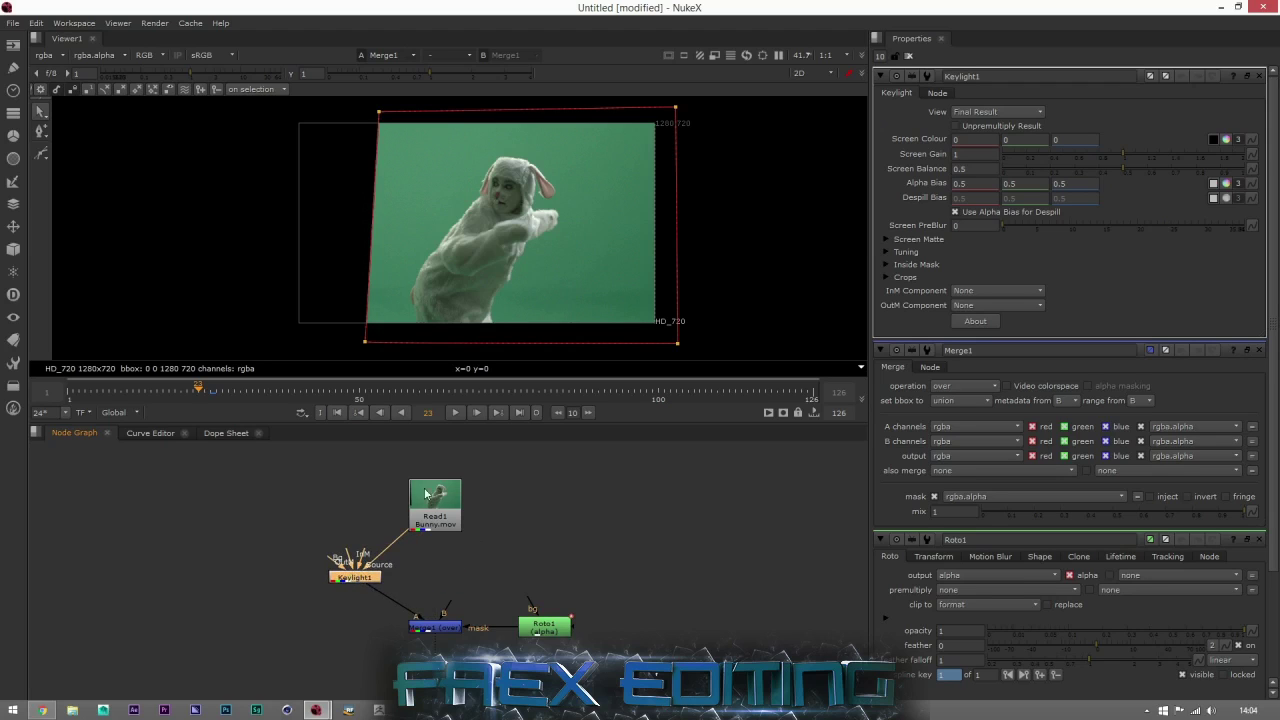
{"action": "left_click_drag", "start_coordinate": [361, 578], "coordinate": [441, 578]}
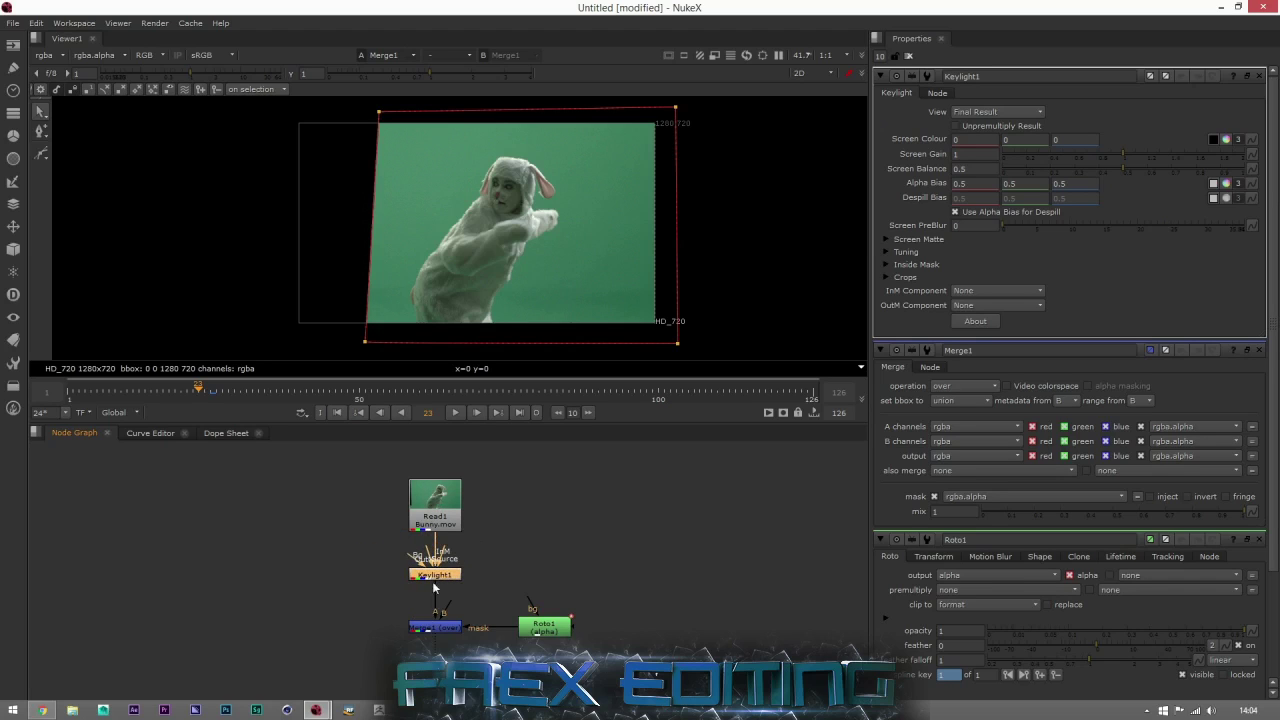
{"action": "middle_click_drag", "start_coordinate": [485, 561], "coordinate": [451, 440]}
{"action": "middle_click_drag", "start_coordinate": [474, 515], "coordinate": [474, 580]}
{"action": "scroll", "coordinate": [474, 580], "scroll_direction": "down", "scroll_amount": 1}
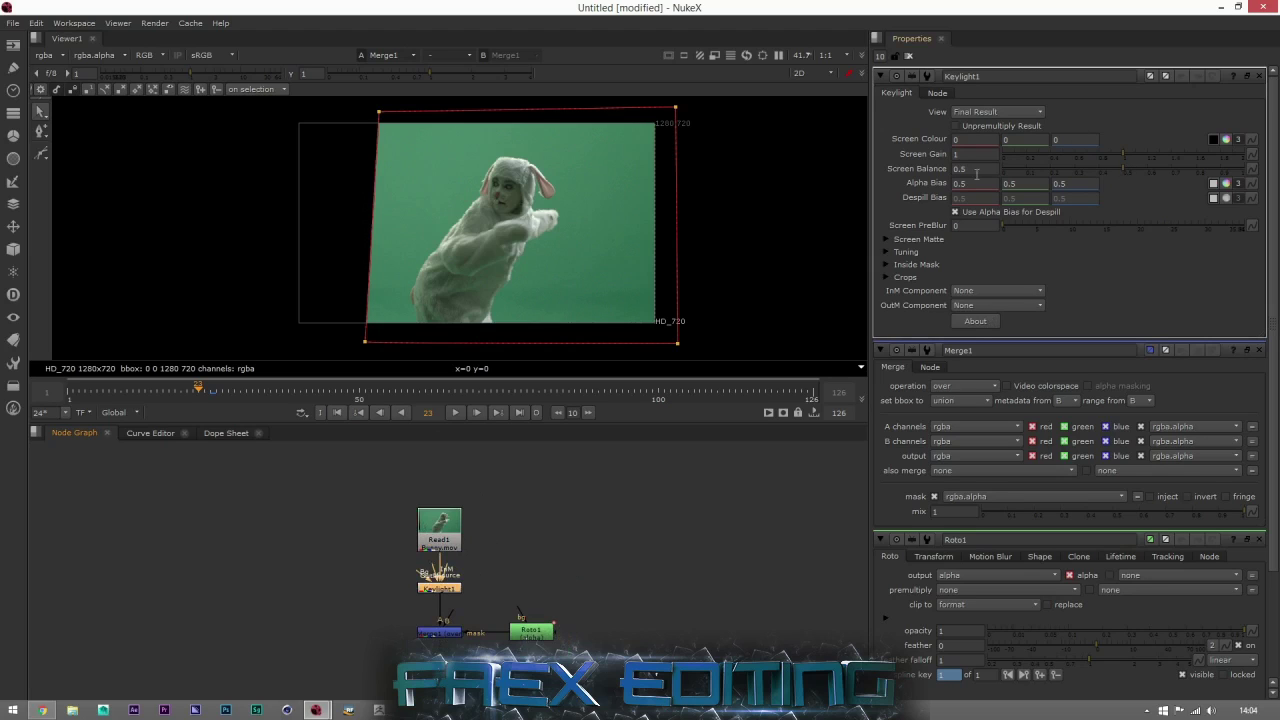
{"action": "left_click", "coordinate": [1212, 140]}
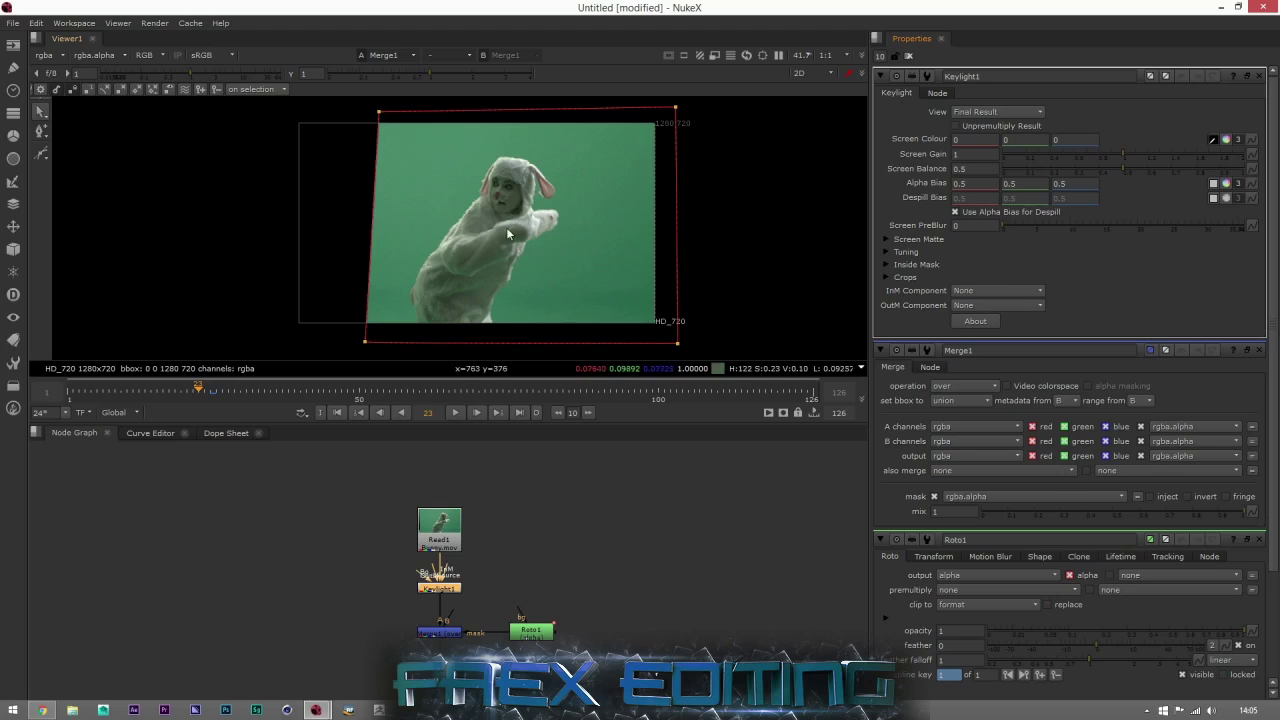
Sample the green backdrop as Keylight's Screen Colour (0.042987, 0.169274, 0.106822).
{"action": "left_click", "coordinate": [602, 236], "text": "ctrl"}
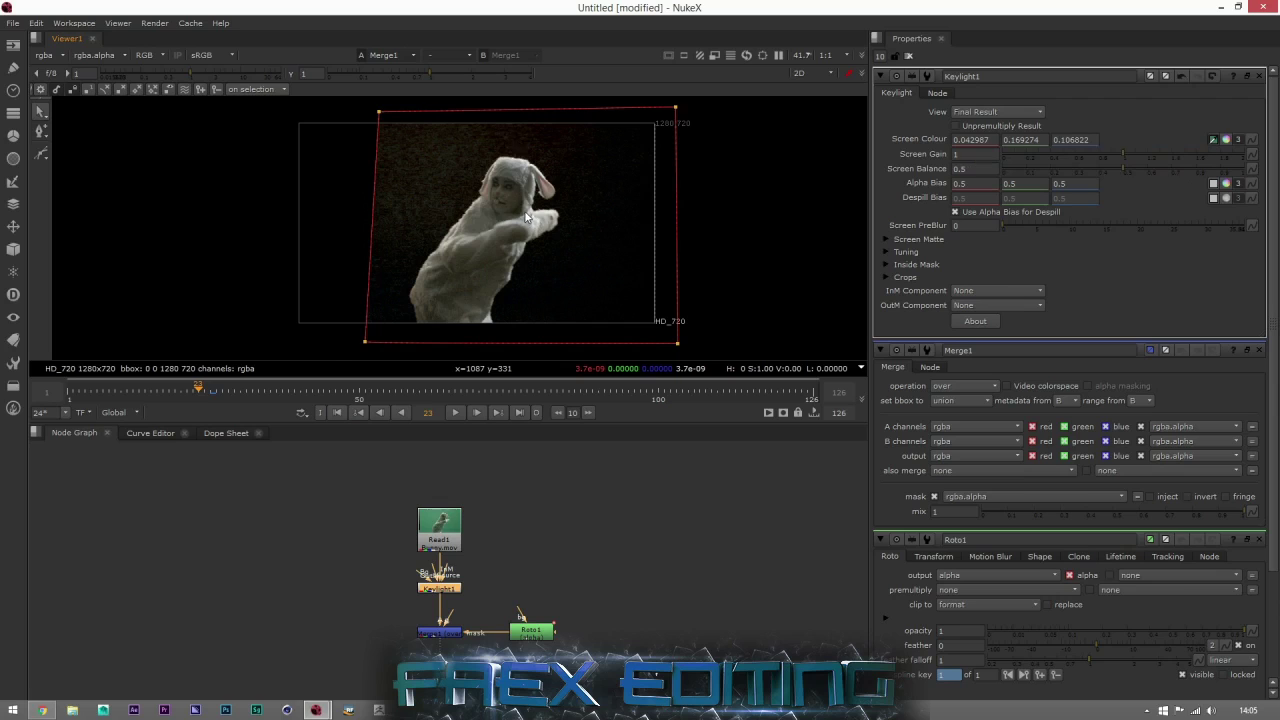
{"action": "scroll", "coordinate": [524, 211], "scroll_direction": "up", "scroll_amount": 1}
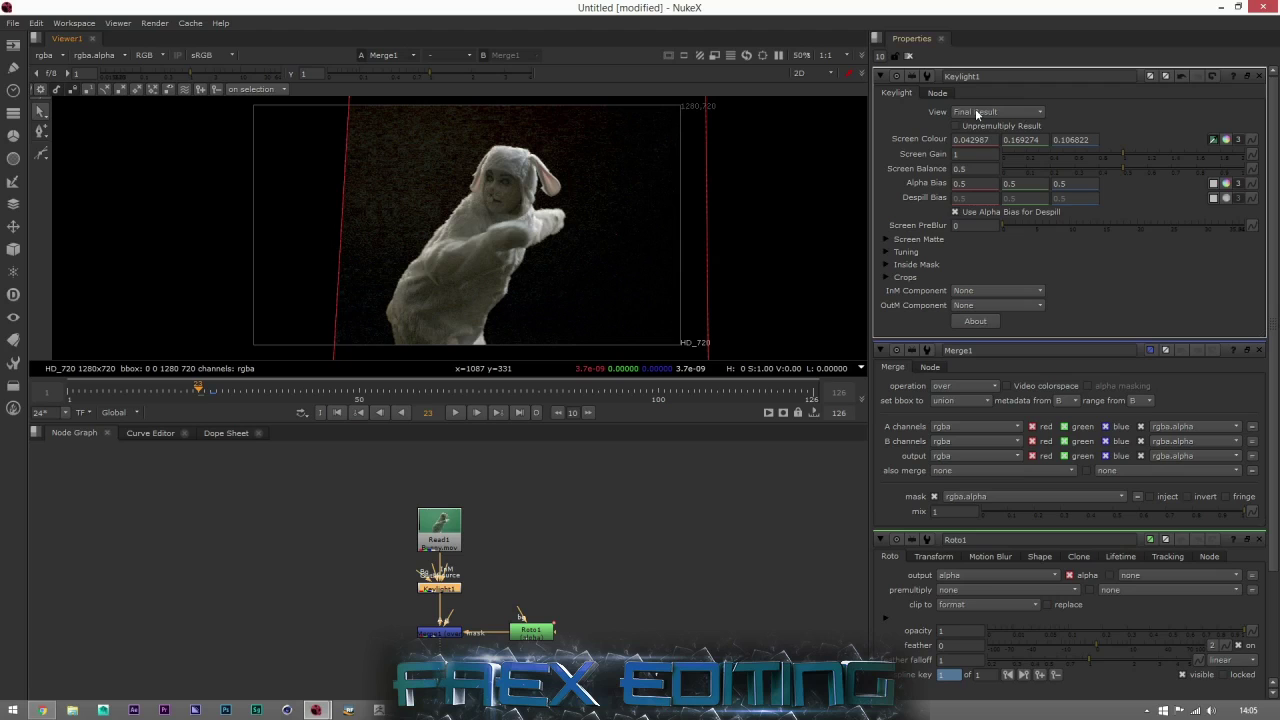
{"action": "left_click", "coordinate": [975, 110]}
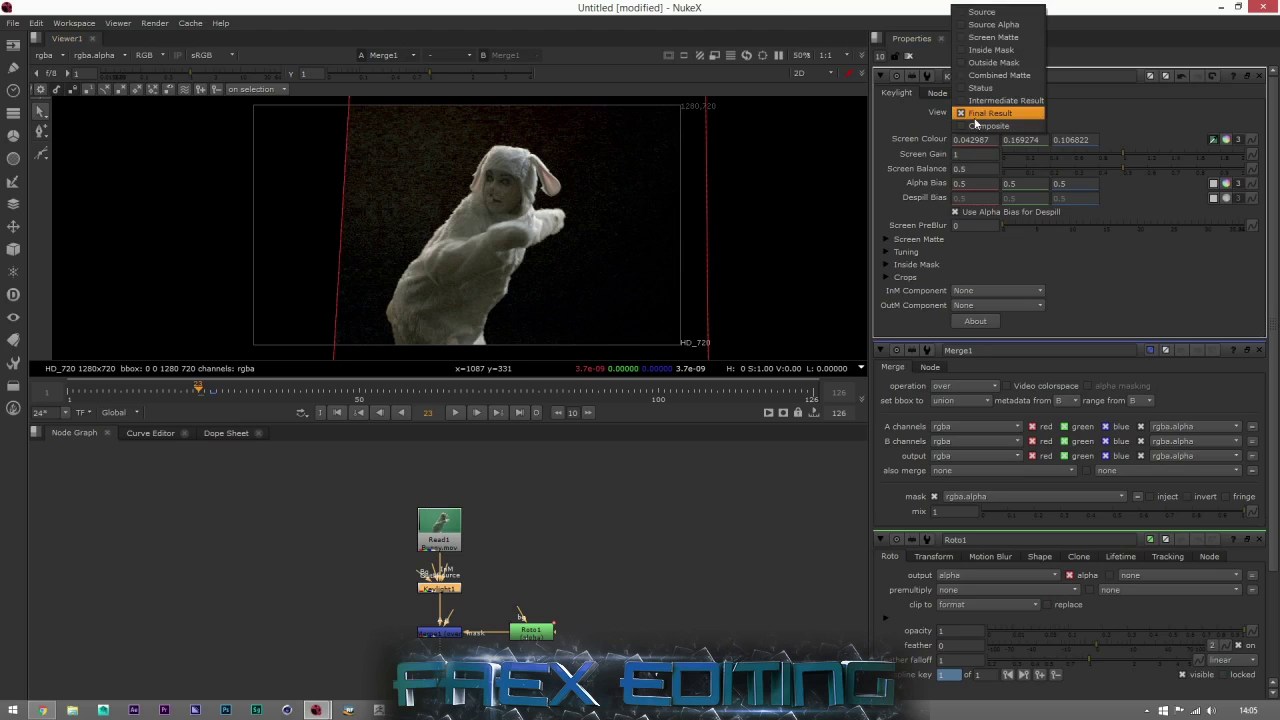
Switch Keylight1's View to Screen Matte.
{"action": "left_click", "coordinate": [977, 112]}
{"action": "left_click", "coordinate": [1000, 113]}
{"action": "left_click", "coordinate": [989, 38]}
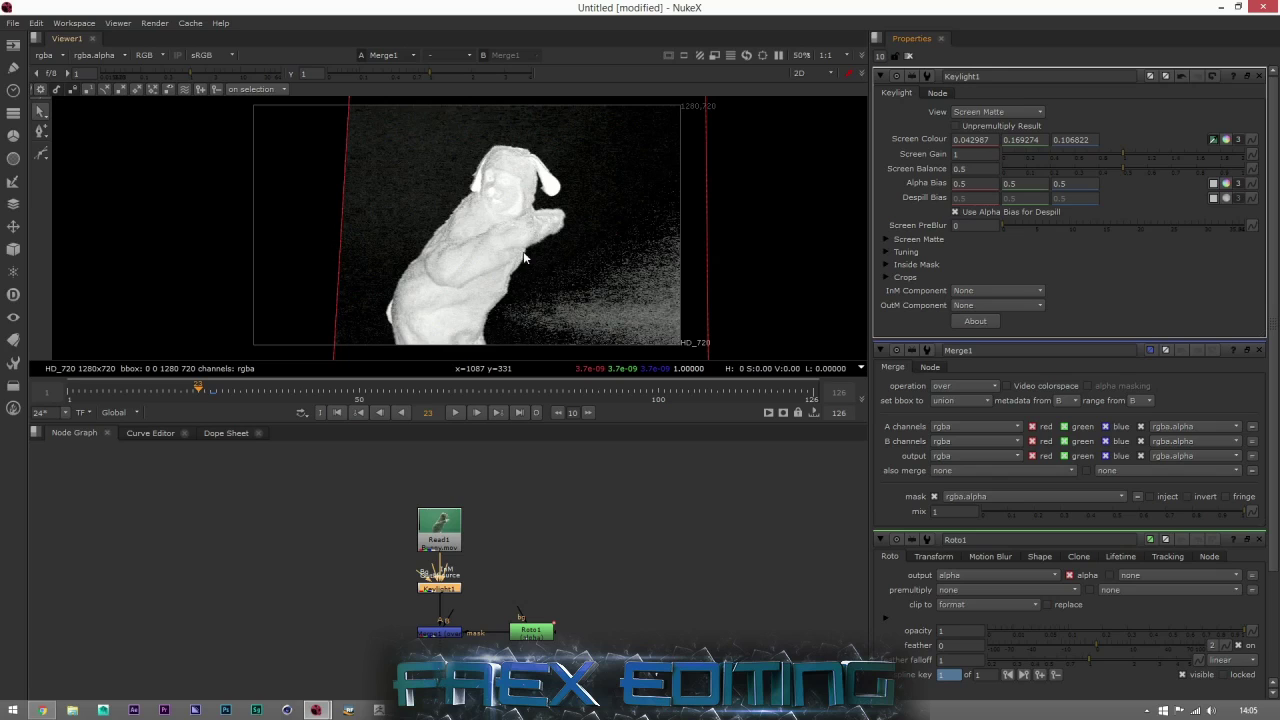
Inspect the matte in the viewer and expand the Screen Matte settings group.
{"action": "scroll", "coordinate": [495, 268], "scroll_direction": "up", "scroll_amount": 1}
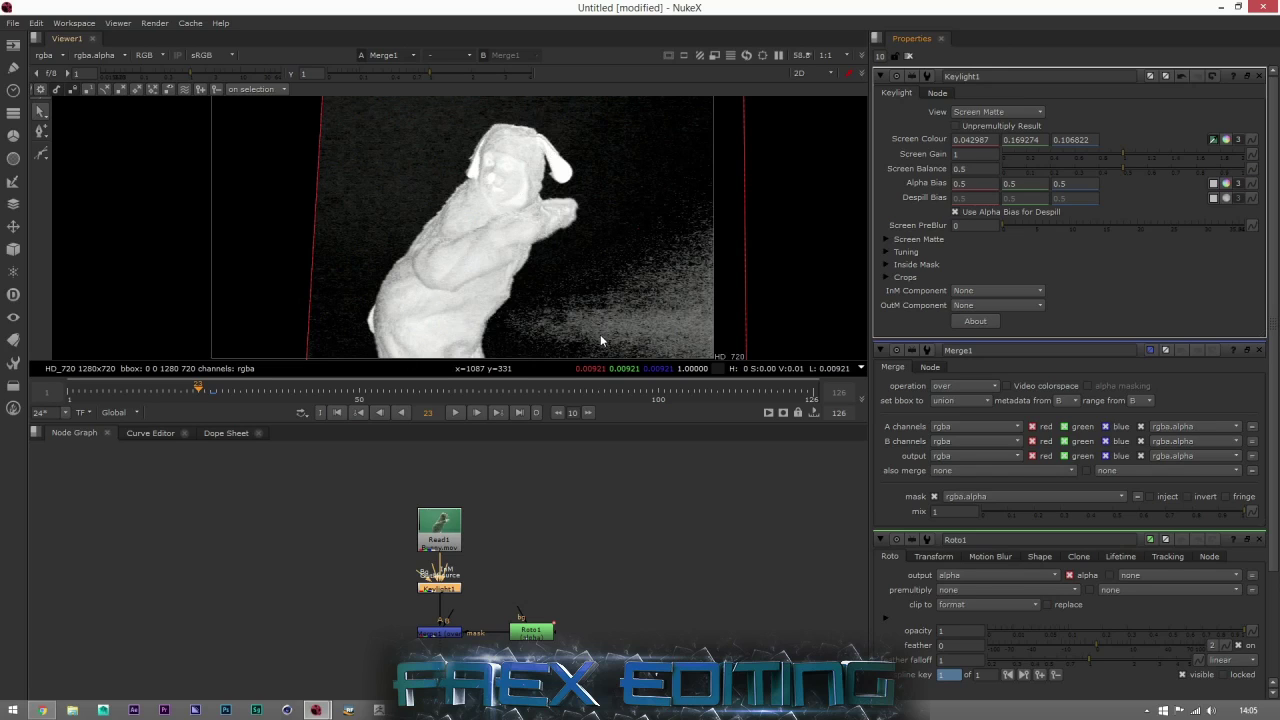
{"action": "scroll", "coordinate": [545, 245], "scroll_direction": "down", "scroll_amount": 2}
{"action": "middle_click_drag", "start_coordinate": [568, 258], "coordinate": [544, 238]}
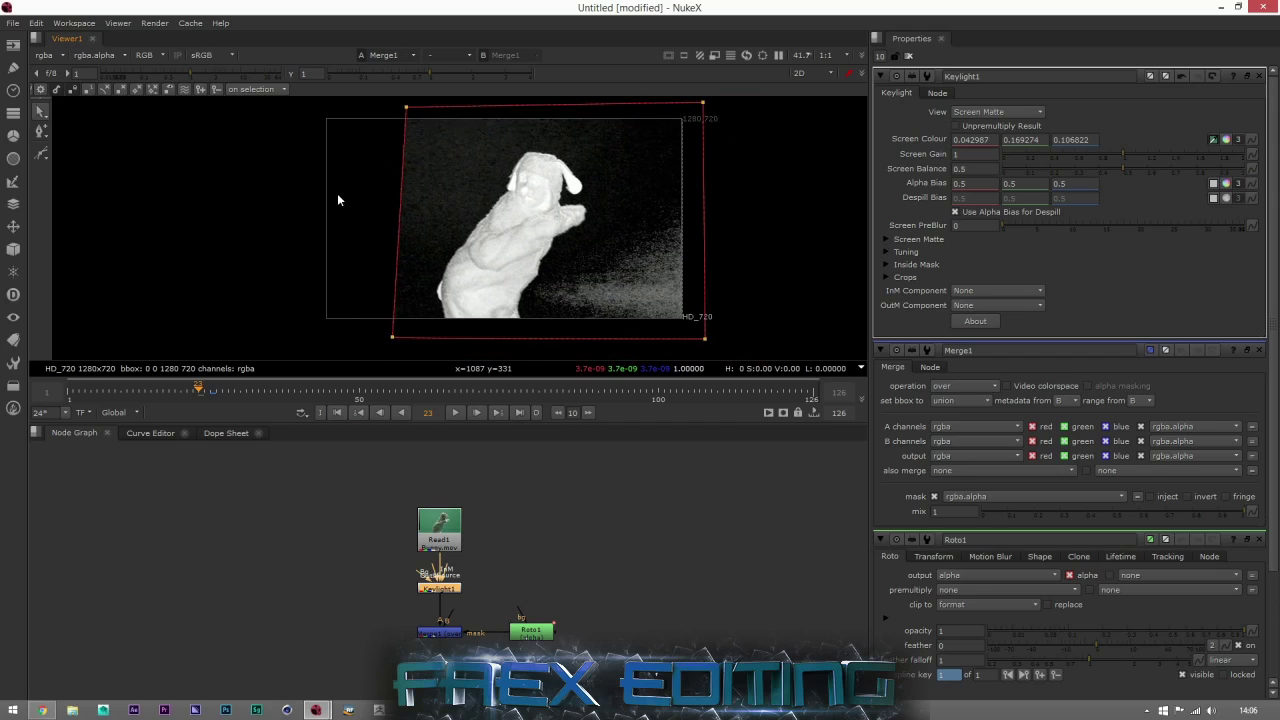
{"action": "scroll", "coordinate": [541, 209], "scroll_direction": "up", "scroll_amount": 1}
{"action": "scroll", "coordinate": [565, 207], "scroll_direction": "down", "scroll_amount": 1}
{"action": "middle_click_drag", "start_coordinate": [565, 207], "coordinate": [580, 230]}
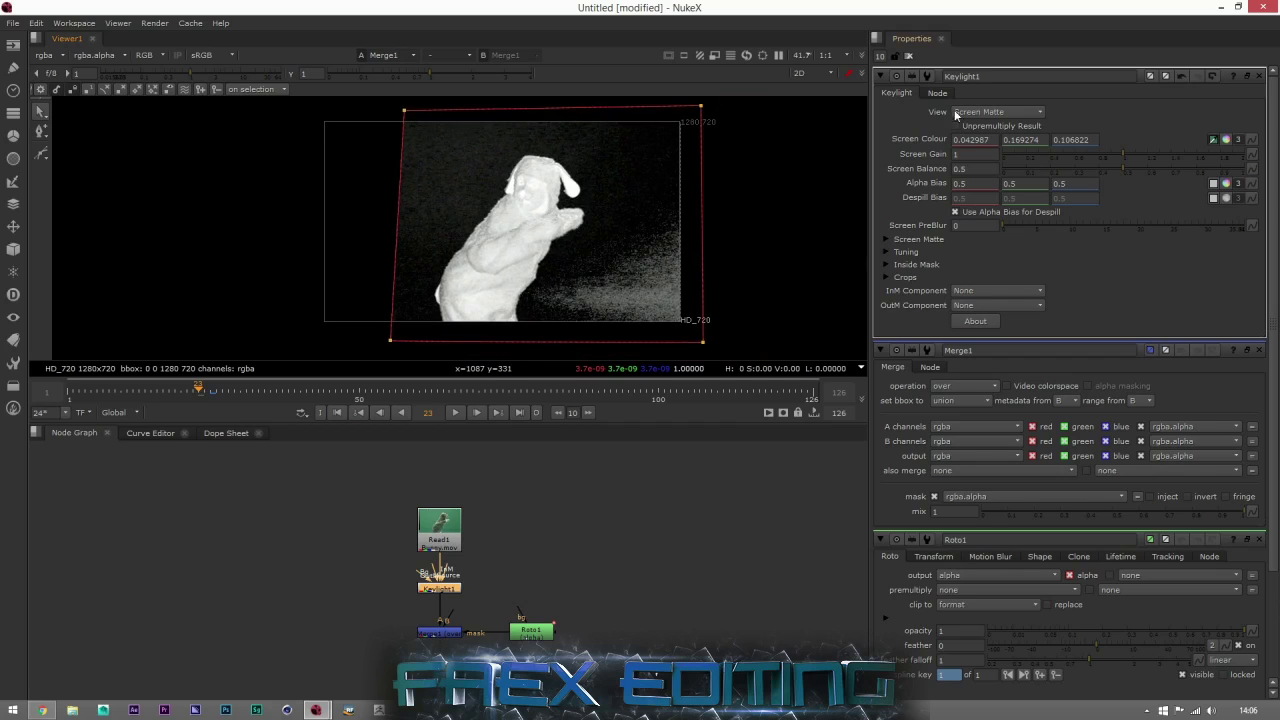
{"action": "left_click", "coordinate": [886, 238]}
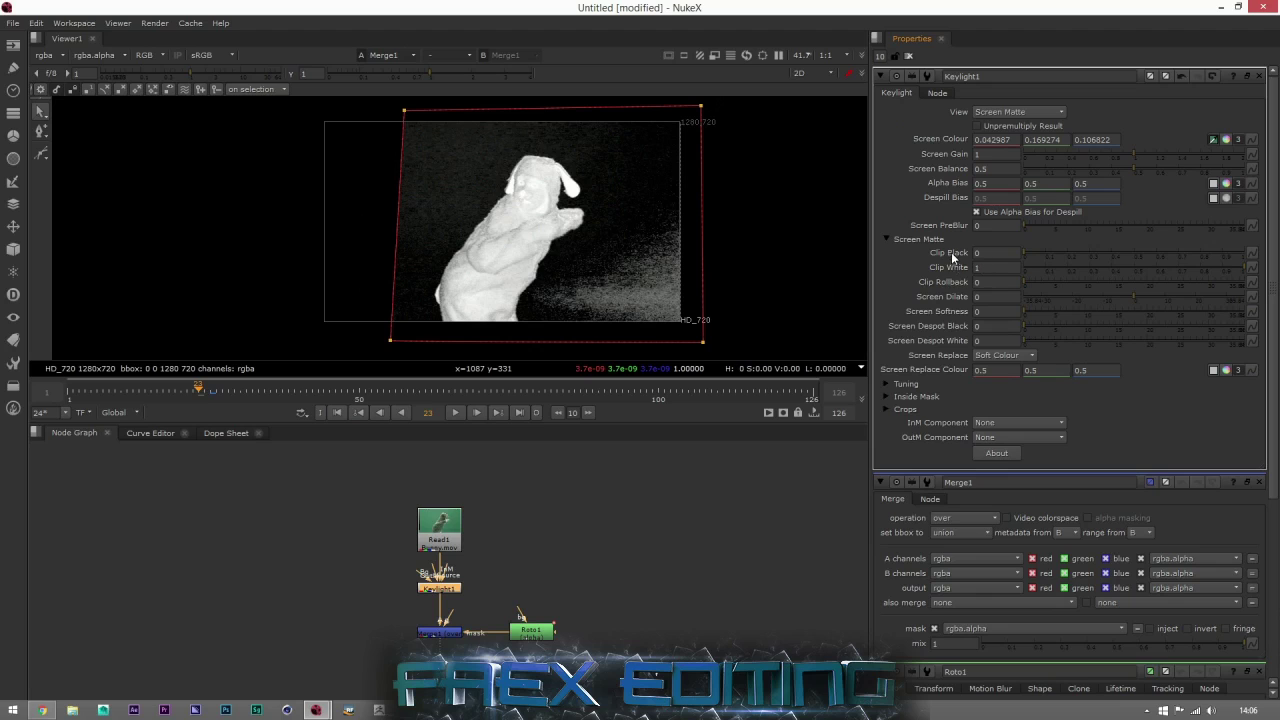
Enlarge the viewer area and frame the bunny's screen matte.
{"action": "scroll", "coordinate": [545, 235], "scroll_direction": "up", "scroll_amount": 1}
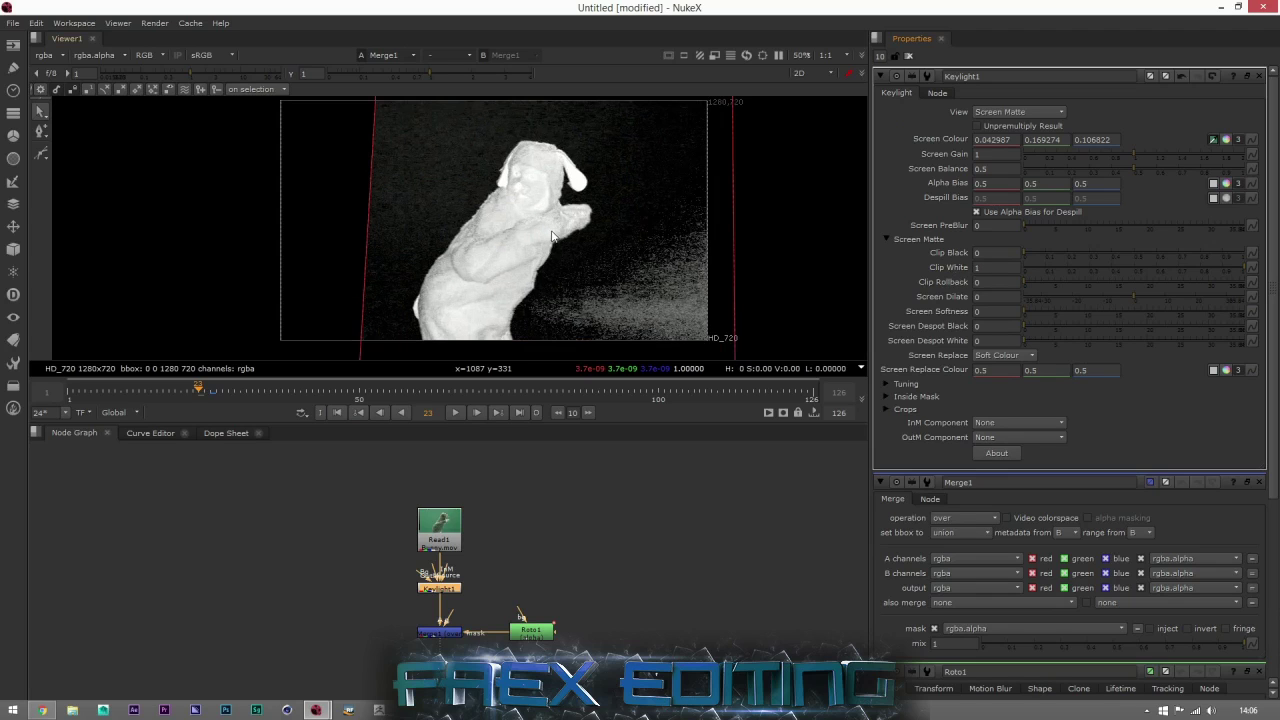
{"action": "scroll", "coordinate": [570, 234], "scroll_direction": "up", "scroll_amount": 1}
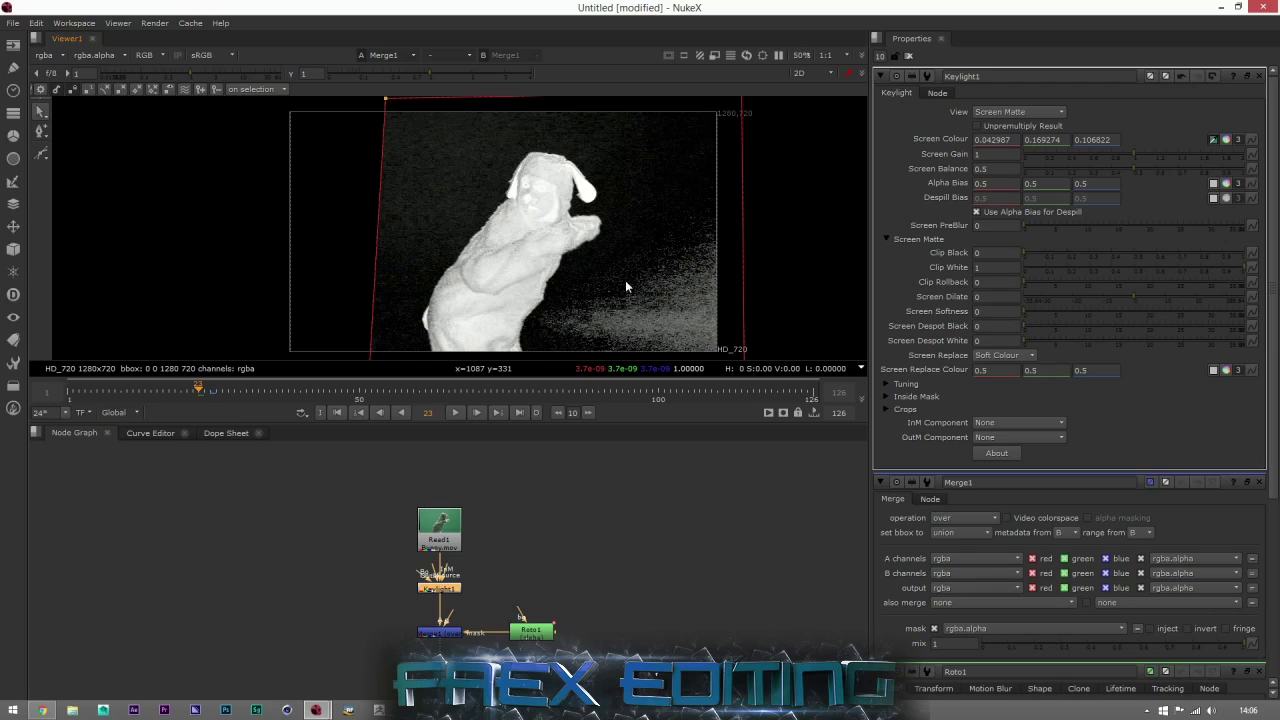
{"action": "middle_click_drag", "start_coordinate": [625, 239], "coordinate": [624, 234]}
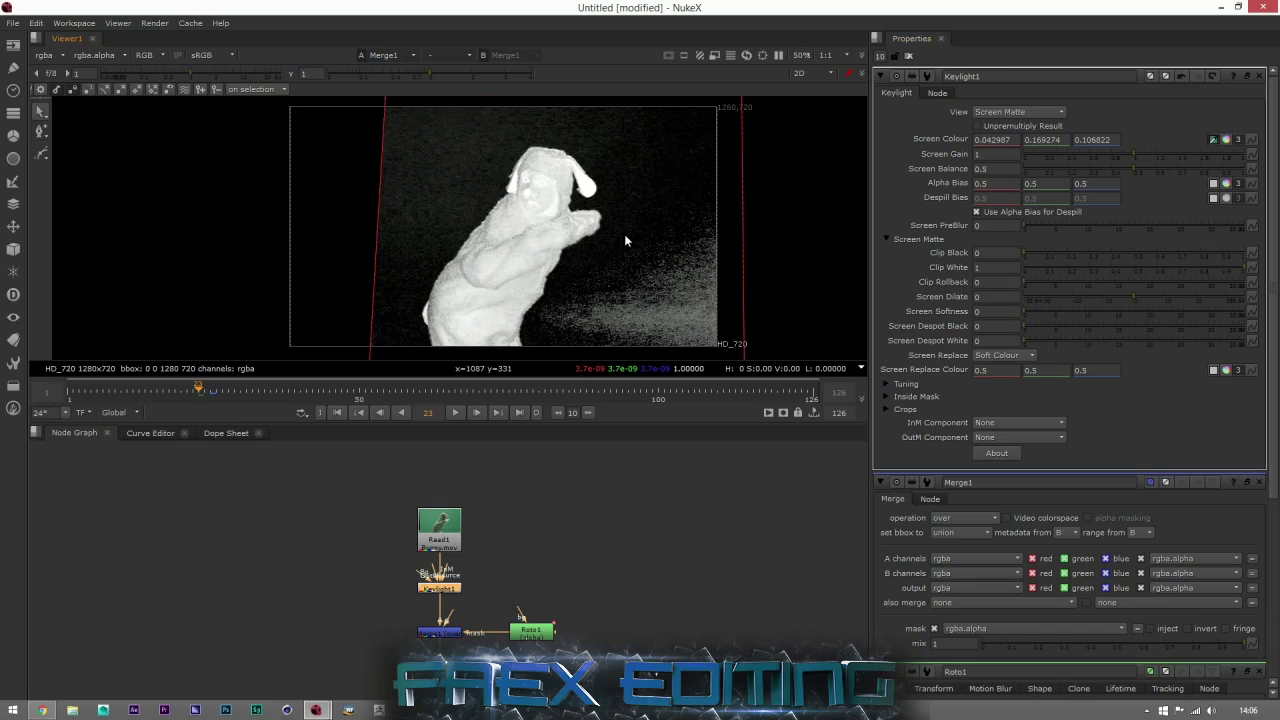
{"action": "left_click_drag", "start_coordinate": [660, 424], "coordinate": [662, 581]}
{"action": "middle_click_drag", "start_coordinate": [574, 338], "coordinate": [553, 276]}
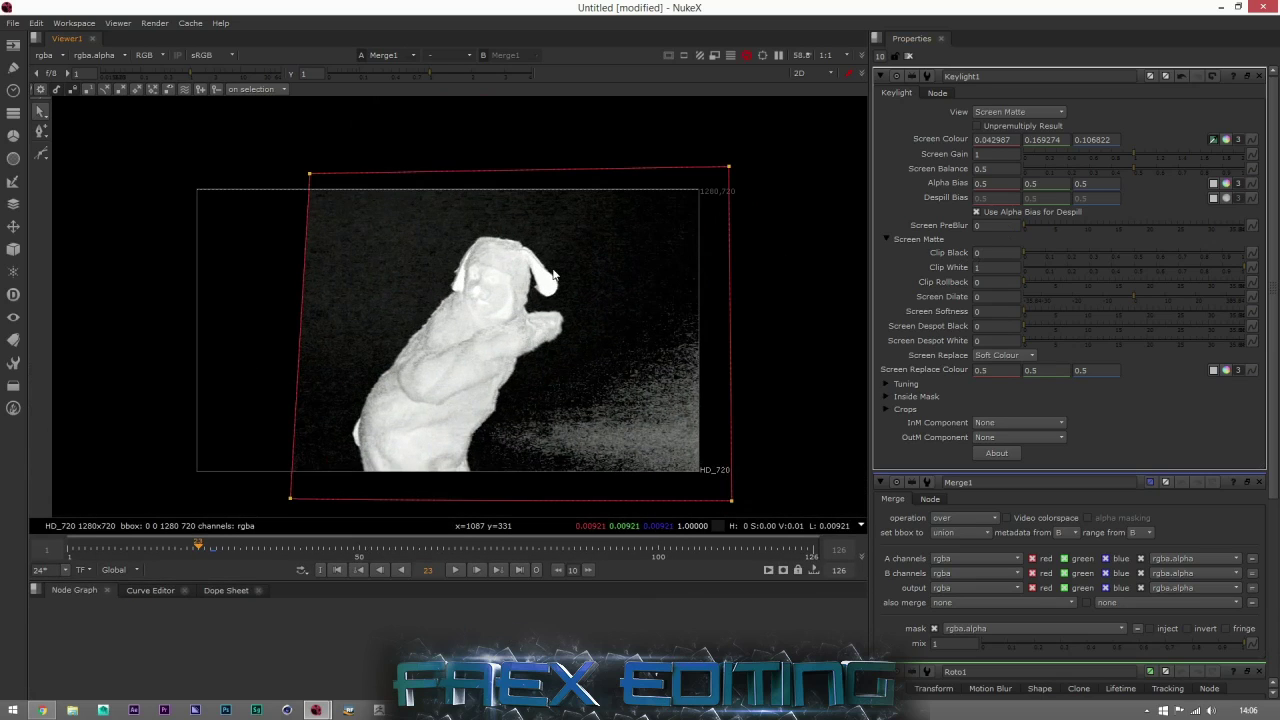
{"action": "scroll", "coordinate": [555, 265], "scroll_direction": "up", "scroll_amount": 3}
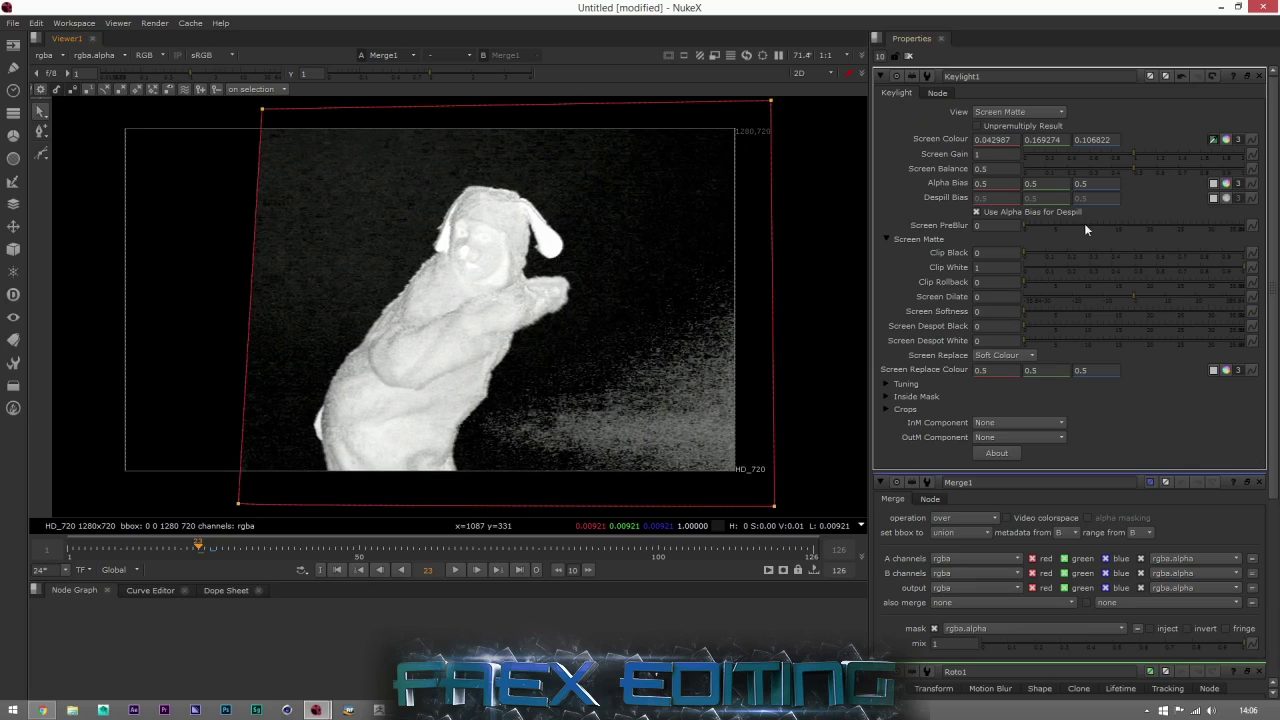
Raise Clip Black to 0.125 to clean the matte background, and dismiss the notification.
{"action": "left_click_drag", "start_coordinate": [1025, 257], "coordinate": [1029, 253]}
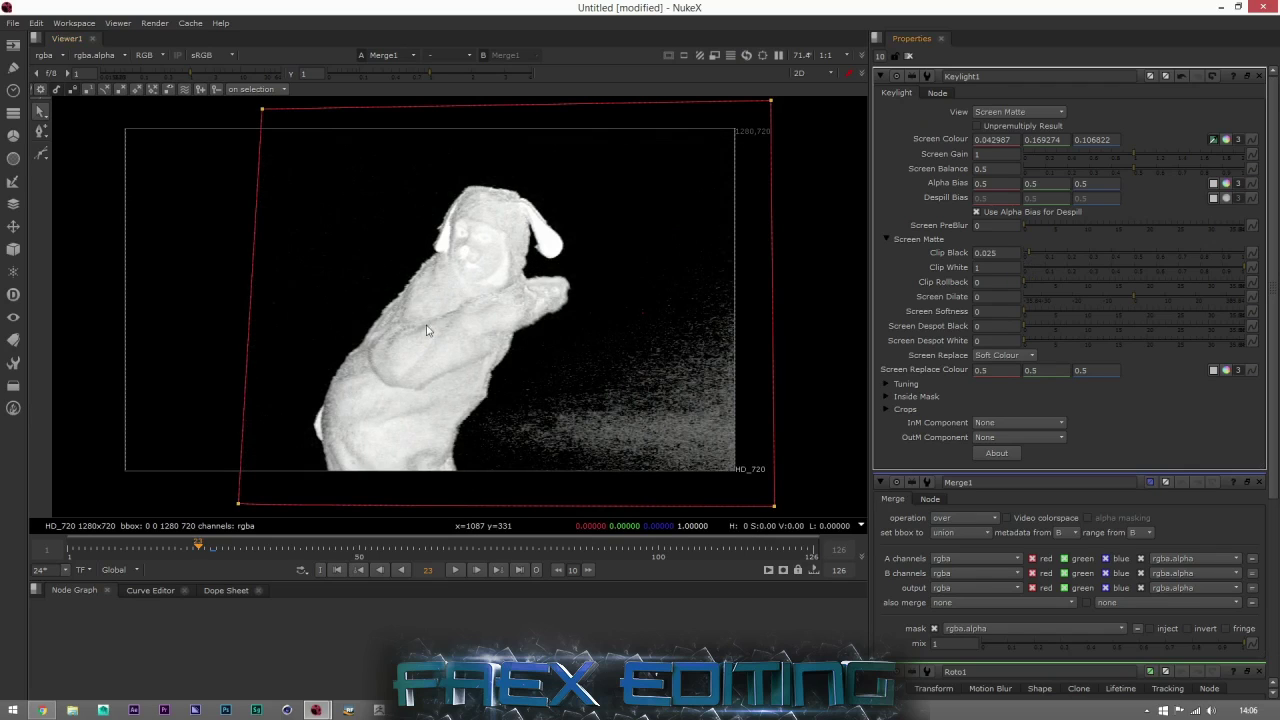
{"action": "mouse_move", "coordinate": [1028, 253]}
{"action": "left_mouse_down"}
{"action": "mouse_move", "coordinate": [1135, 256]}
{"action": "mouse_move", "coordinate": [1038, 255]}
{"action": "left_mouse_up"}
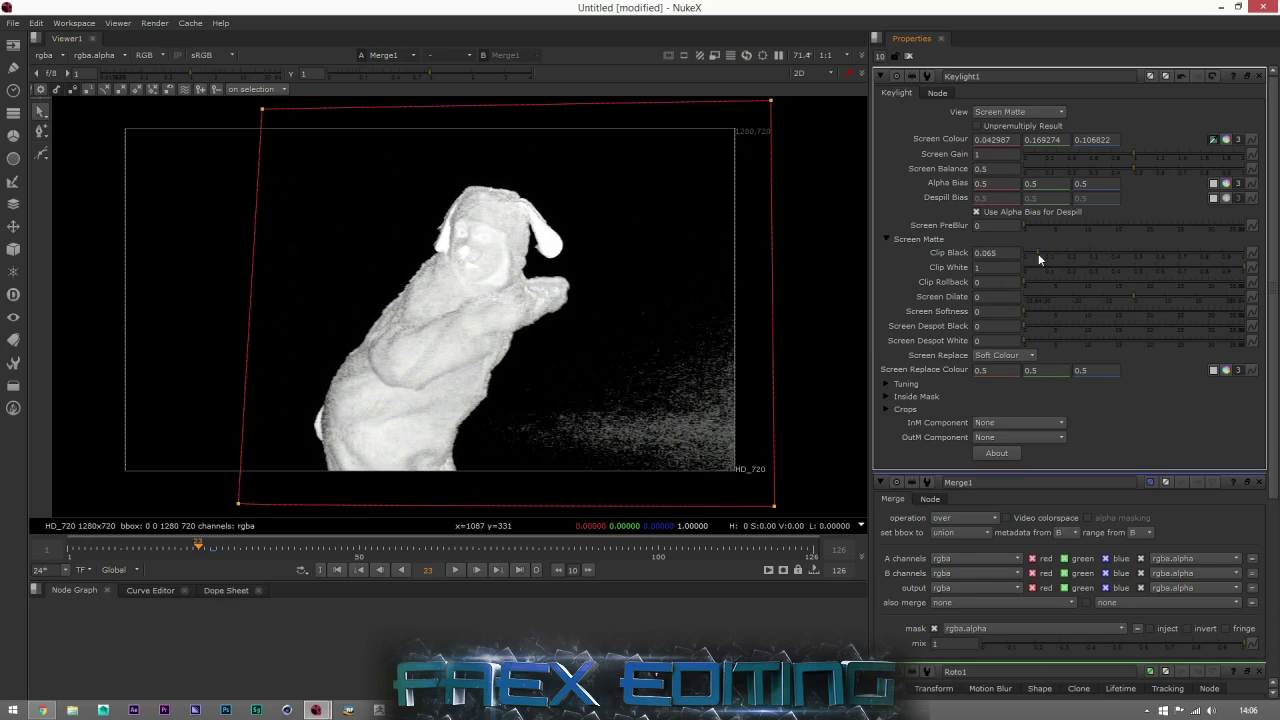
{"action": "mouse_move", "coordinate": [1032, 253]}
{"action": "left_mouse_down"}
{"action": "mouse_move", "coordinate": [1068, 254]}
{"action": "mouse_move", "coordinate": [1051, 256]}
{"action": "left_mouse_up"}
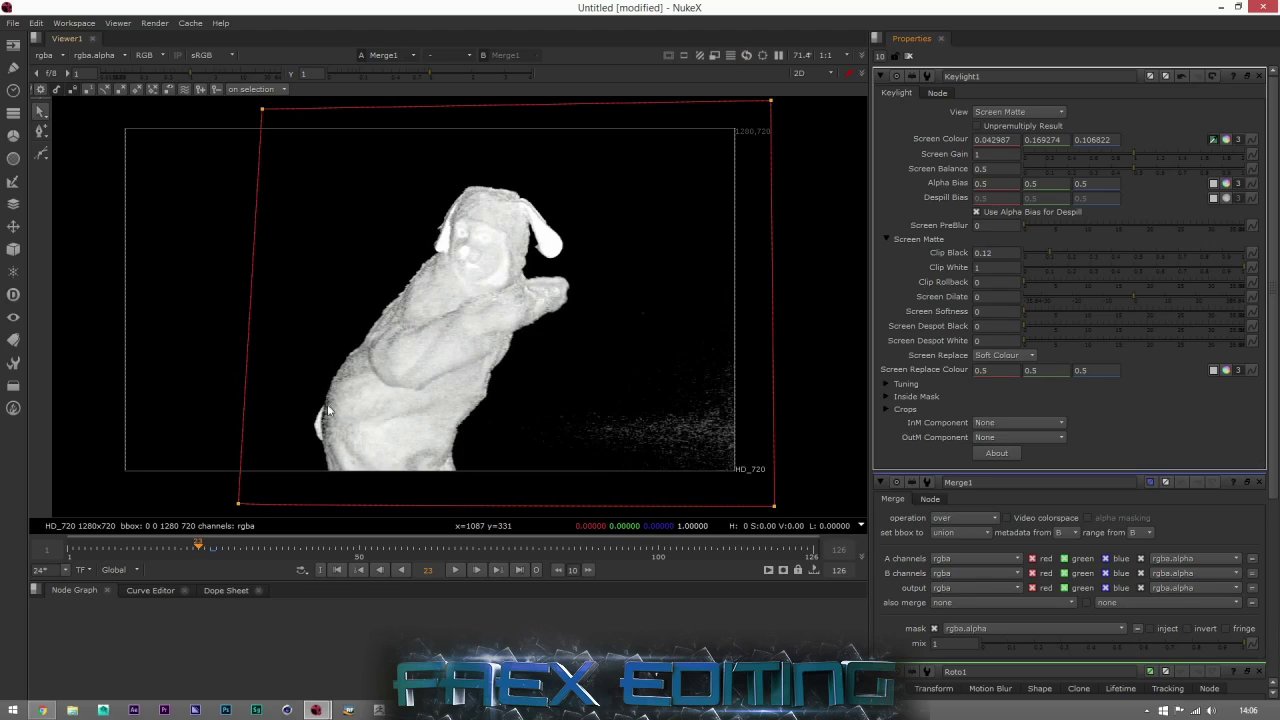
{"action": "left_click_drag", "start_coordinate": [1047, 251], "coordinate": [1050, 250]}
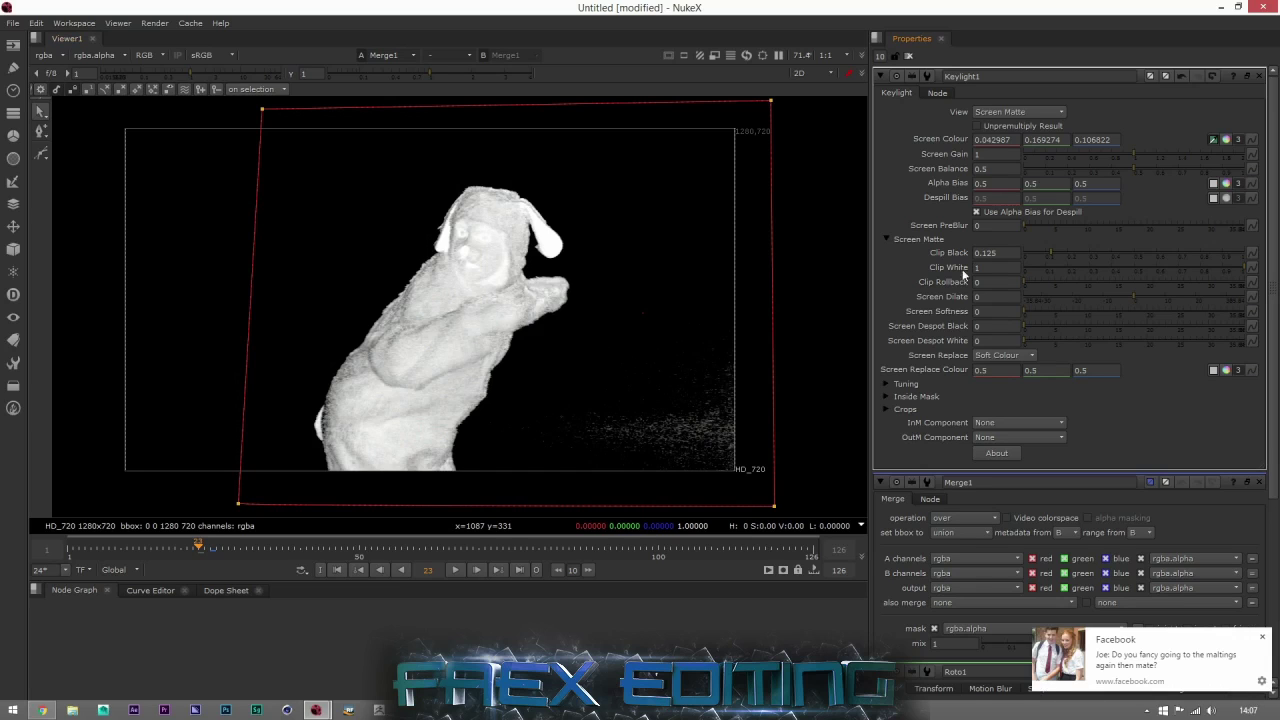
{"action": "left_click", "coordinate": [1262, 637]}
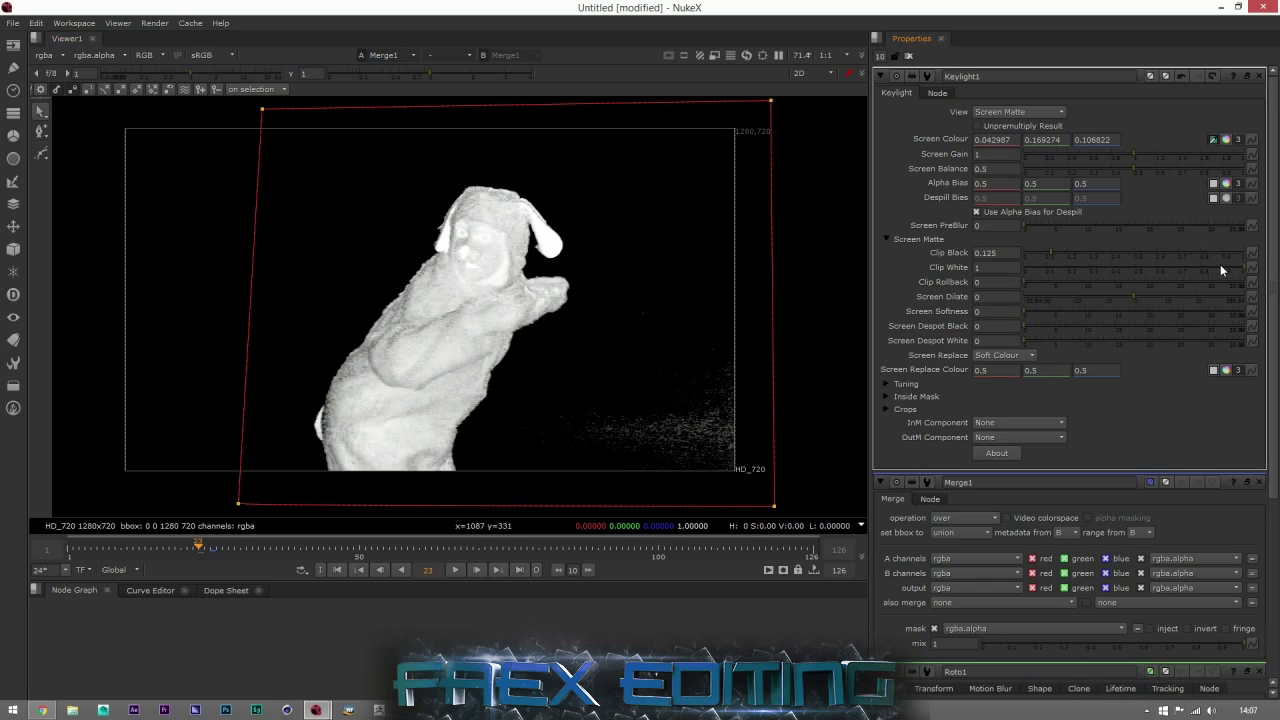
Drag Keylight1's Clip White down to 0.135 and Clip Black to 0.07.
{"action": "left_click_drag", "start_coordinate": [1244, 270], "coordinate": [1171, 275]}
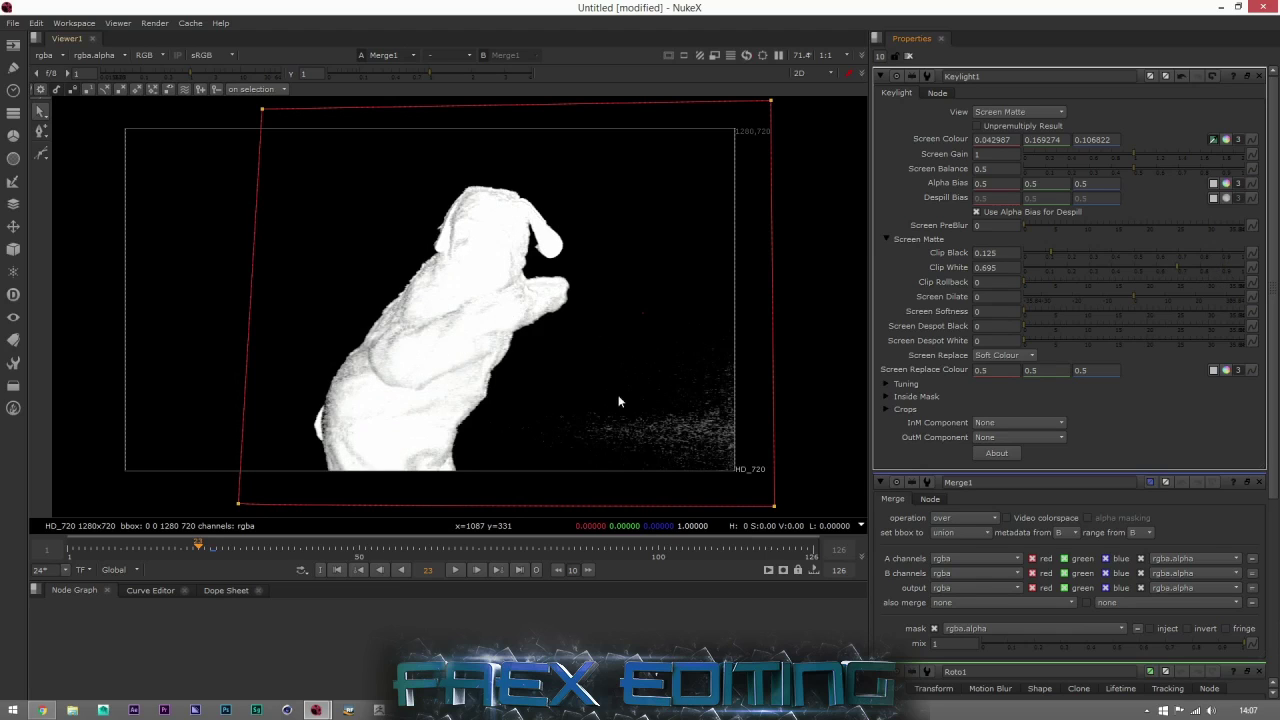
{"action": "left_click_drag", "start_coordinate": [1173, 264], "coordinate": [1109, 276]}
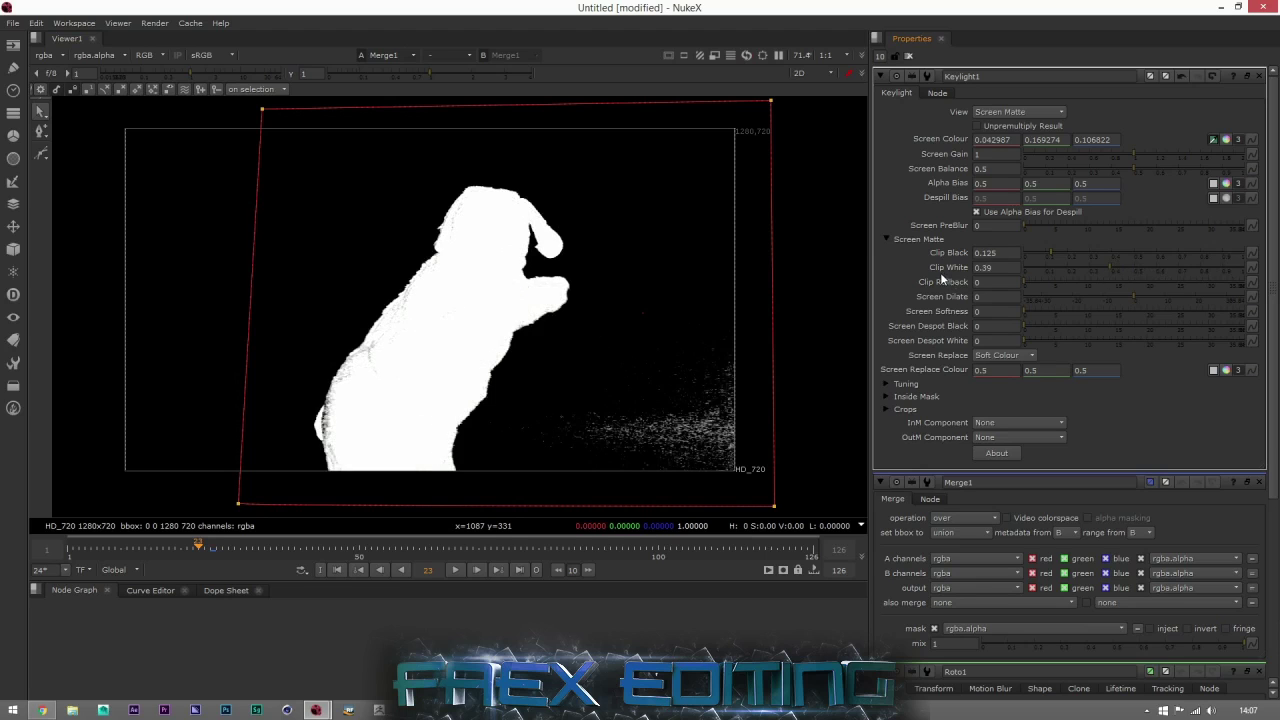
{"action": "left_click_drag", "start_coordinate": [1105, 266], "coordinate": [1079, 270]}
{"action": "mouse_move", "coordinate": [1062, 265]}
{"action": "left_mouse_down"}
{"action": "mouse_move", "coordinate": [1042, 265]}
{"action": "mouse_move", "coordinate": [1053, 266]}
{"action": "left_mouse_up"}
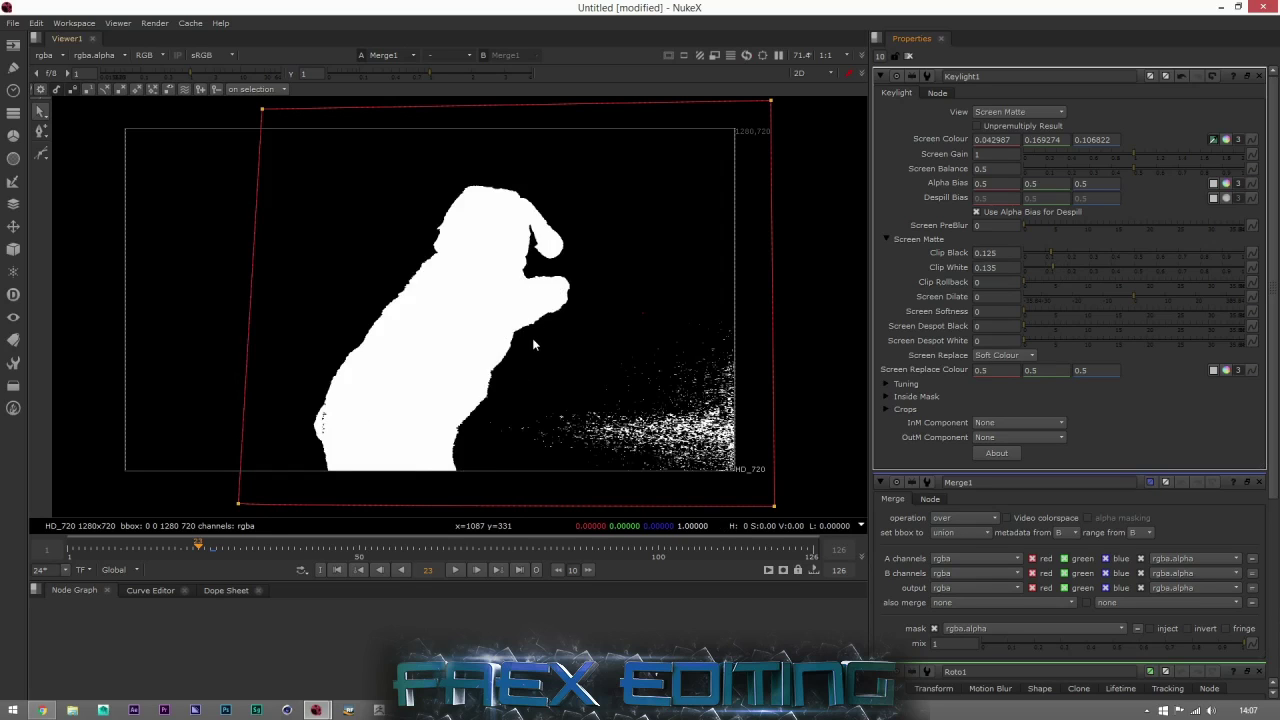
{"action": "left_click_drag", "start_coordinate": [1052, 250], "coordinate": [1037, 254]}
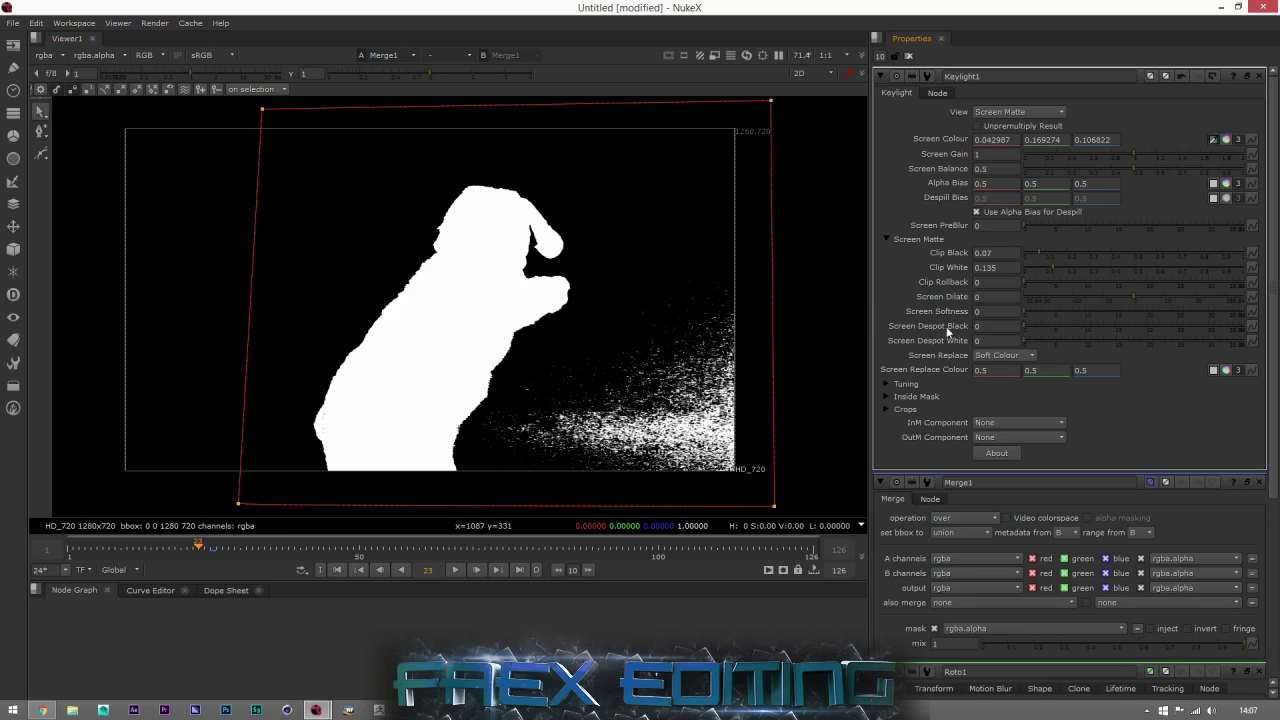
Set Keylight1's Screen Despot White to 4.2 to clear matte noise.
{"action": "left_click", "coordinate": [1029, 342]}
{"action": "left_click_drag", "start_coordinate": [1030, 340], "coordinate": [1071, 340]}
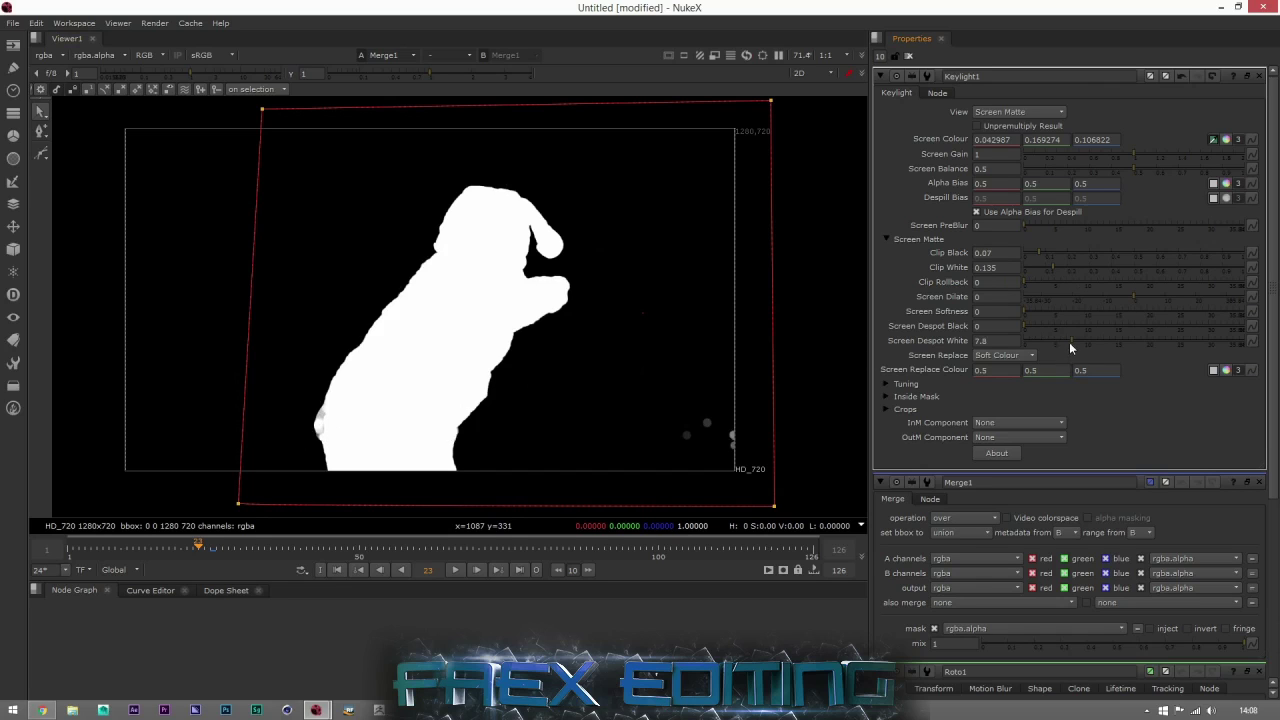
{"action": "mouse_move", "coordinate": [1068, 341]}
{"action": "left_mouse_down"}
{"action": "mouse_move", "coordinate": [1050, 328]}
{"action": "mouse_move", "coordinate": [1050, 350]}
{"action": "mouse_move", "coordinate": [1210, 345]}
{"action": "mouse_move", "coordinate": [1109, 345]}
{"action": "mouse_move", "coordinate": [1101, 321]}
{"action": "mouse_move", "coordinate": [1049, 326]}
{"action": "left_mouse_up"}
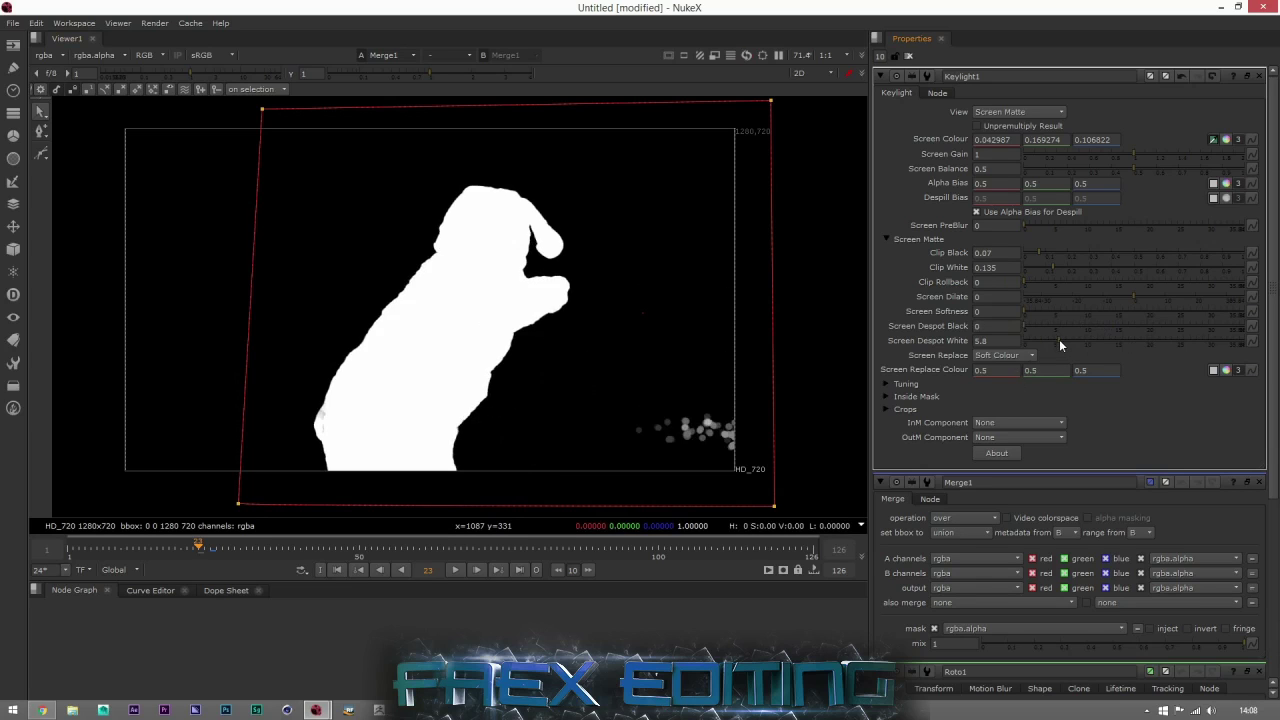
{"action": "left_click_drag", "start_coordinate": [1061, 345], "coordinate": [1050, 347]}
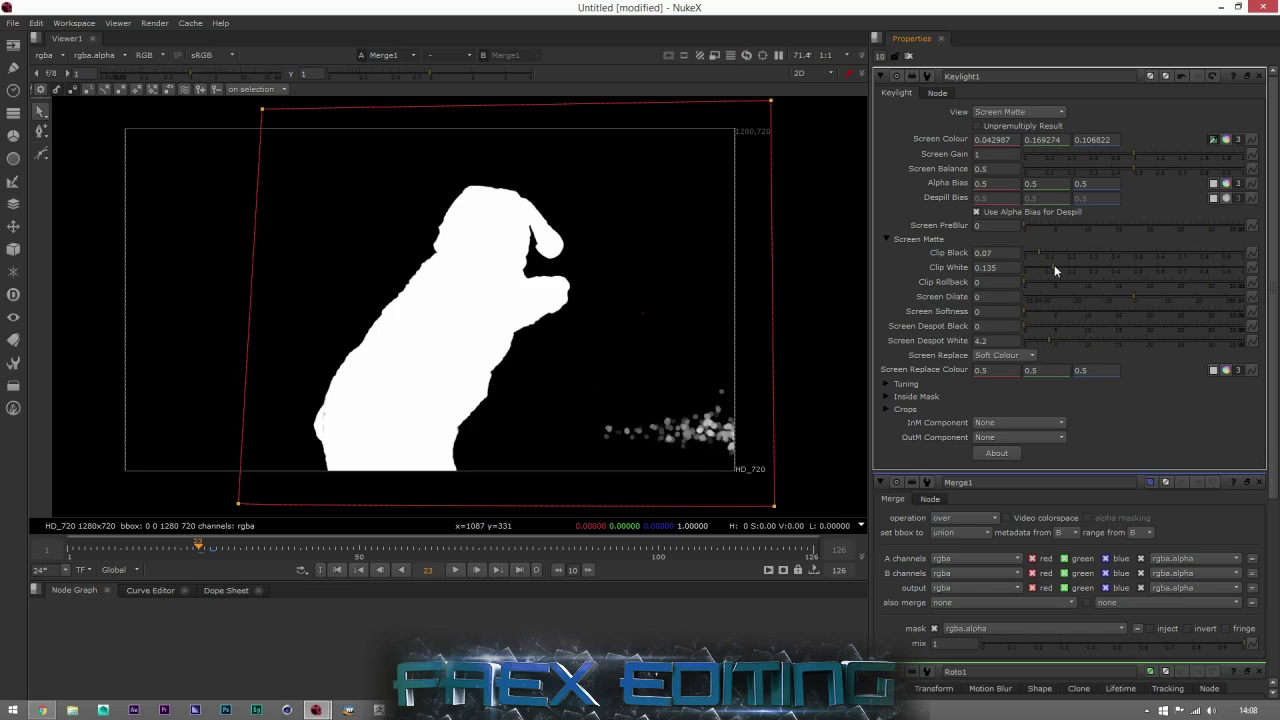
Fine-tune Clip White to 0.115 and Clip Black to 0.09, then enlarge the Node Graph.
{"action": "mouse_move", "coordinate": [1060, 267]}
{"action": "left_mouse_down"}
{"action": "mouse_move", "coordinate": [1036, 272]}
{"action": "mouse_move", "coordinate": [1078, 271]}
{"action": "mouse_move", "coordinate": [1051, 272]}
{"action": "left_mouse_up"}
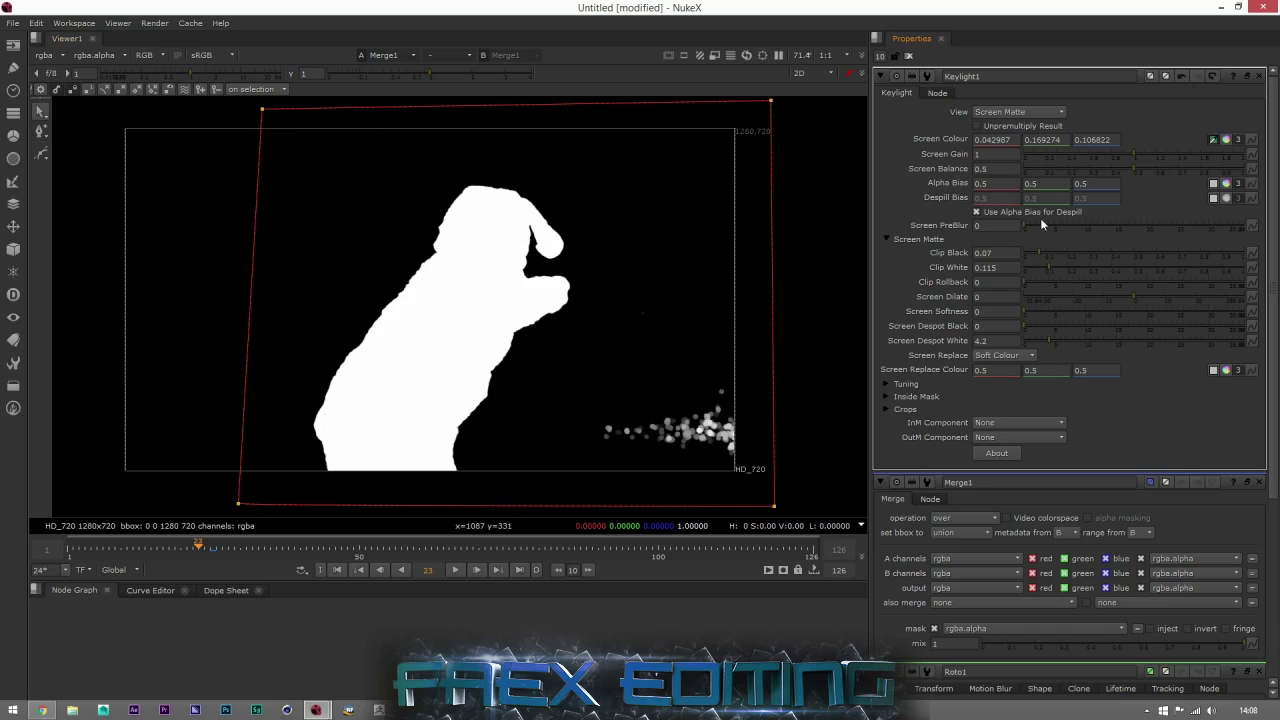
{"action": "left_click_drag", "start_coordinate": [1039, 254], "coordinate": [1043, 254]}
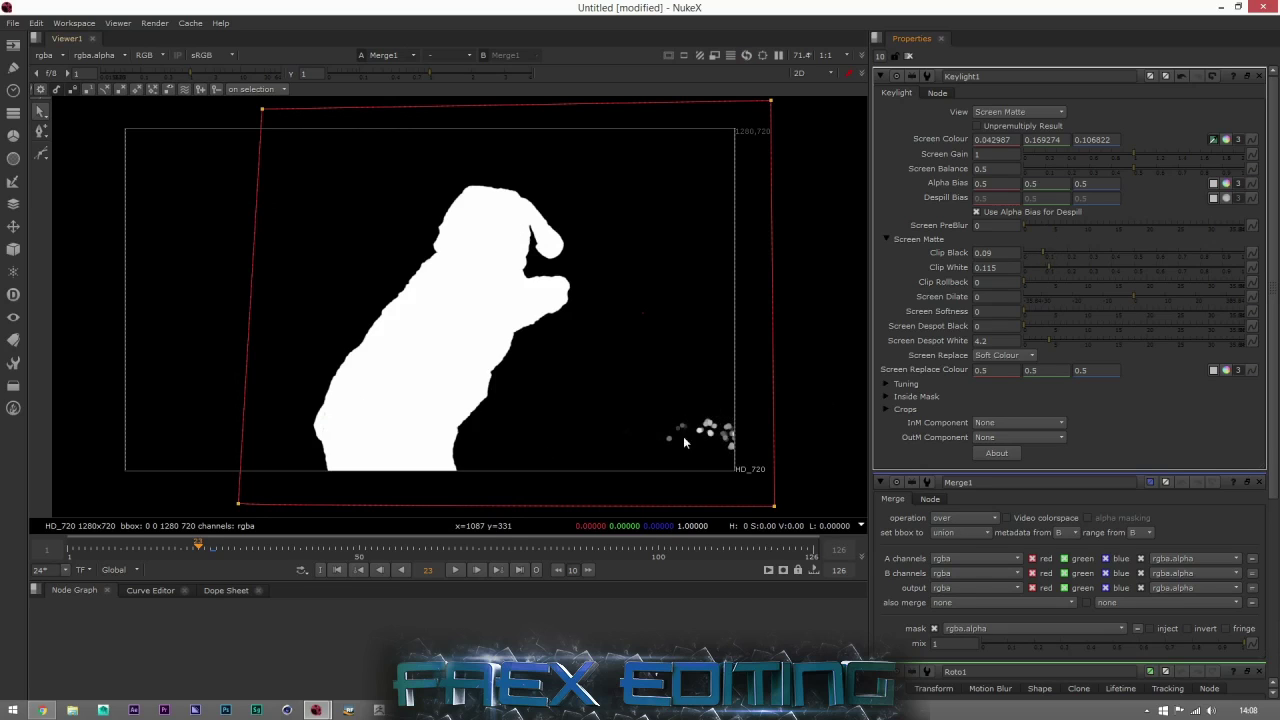
{"action": "left_click_drag", "start_coordinate": [1044, 254], "coordinate": [1046, 249]}
{"action": "left_click_drag", "start_coordinate": [1046, 250], "coordinate": [1047, 250]}
{"action": "left_click_drag", "start_coordinate": [1045, 257], "coordinate": [1043, 258]}
{"action": "left_click_drag", "start_coordinate": [658, 580], "coordinate": [570, 355]}
Rearrange the node graph and viewer panels and select the Roto1 node.
{"action": "scroll", "coordinate": [542, 531], "scroll_direction": "up", "scroll_amount": 3}
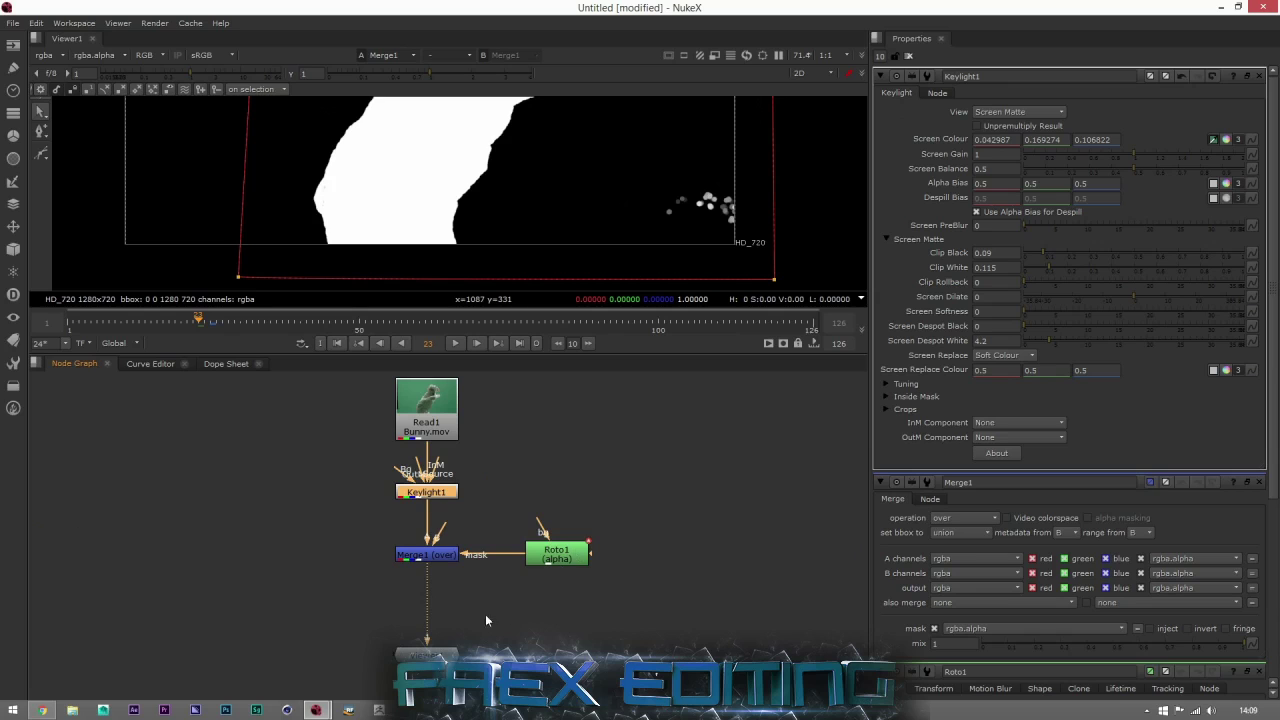
{"action": "left_click", "coordinate": [426, 645]}
{"action": "middle_click_drag", "start_coordinate": [605, 485], "coordinate": [586, 524]}
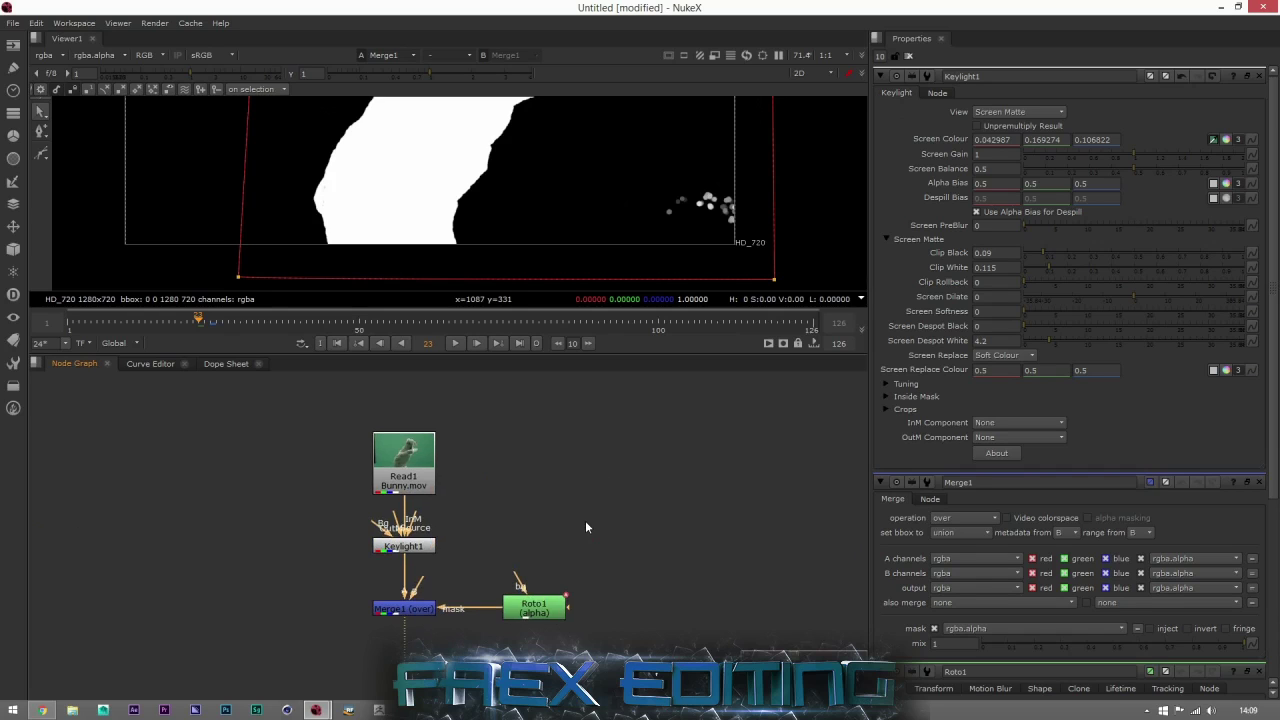
{"action": "left_click", "coordinate": [534, 600]}
{"action": "mouse_move", "coordinate": [648, 433]}
{"action": "middle_mouse_down"}
{"action": "mouse_move", "coordinate": [614, 520]}
{"action": "mouse_move", "coordinate": [654, 437]}
{"action": "middle_mouse_up"}
{"action": "scroll", "coordinate": [670, 232], "scroll_direction": "up", "scroll_amount": 3}
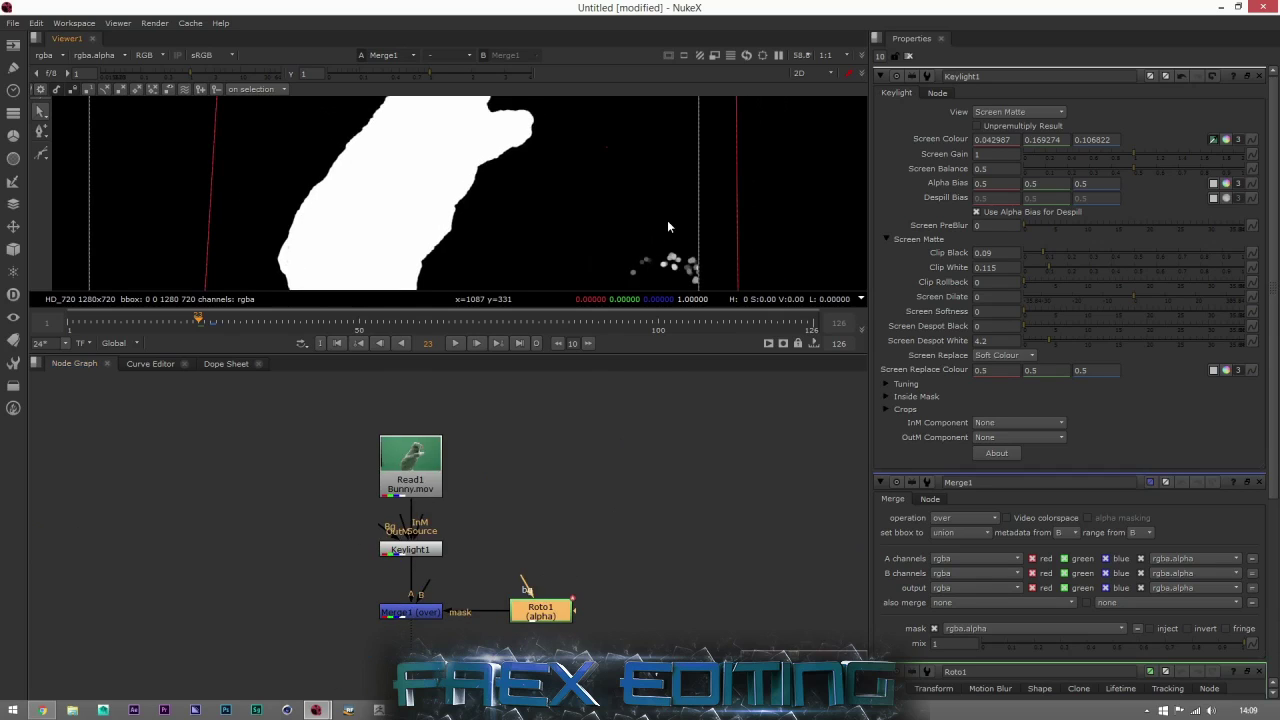
{"action": "scroll", "coordinate": [668, 226], "scroll_direction": "down", "scroll_amount": 1}
{"action": "left_click_drag", "start_coordinate": [637, 355], "coordinate": [637, 446]}
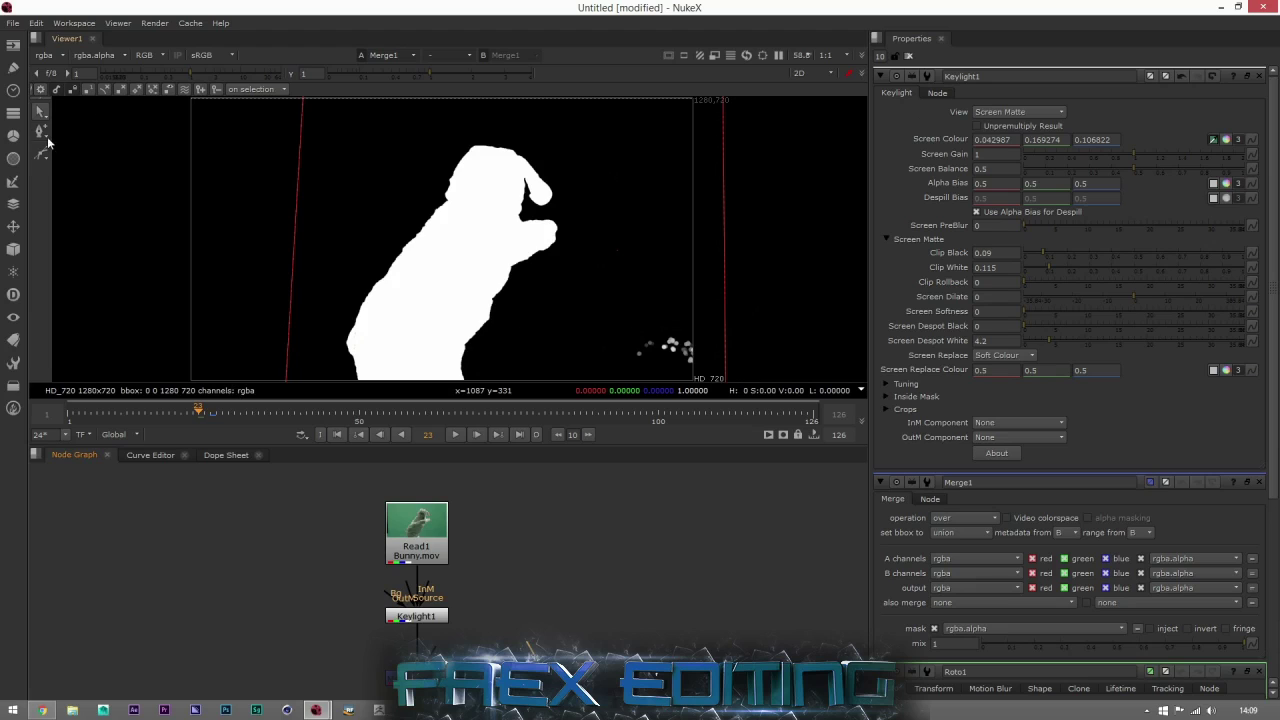
{"action": "left_click", "coordinate": [41, 153]}
{"action": "scroll", "coordinate": [530, 263], "scroll_direction": "down", "scroll_amount": 1}
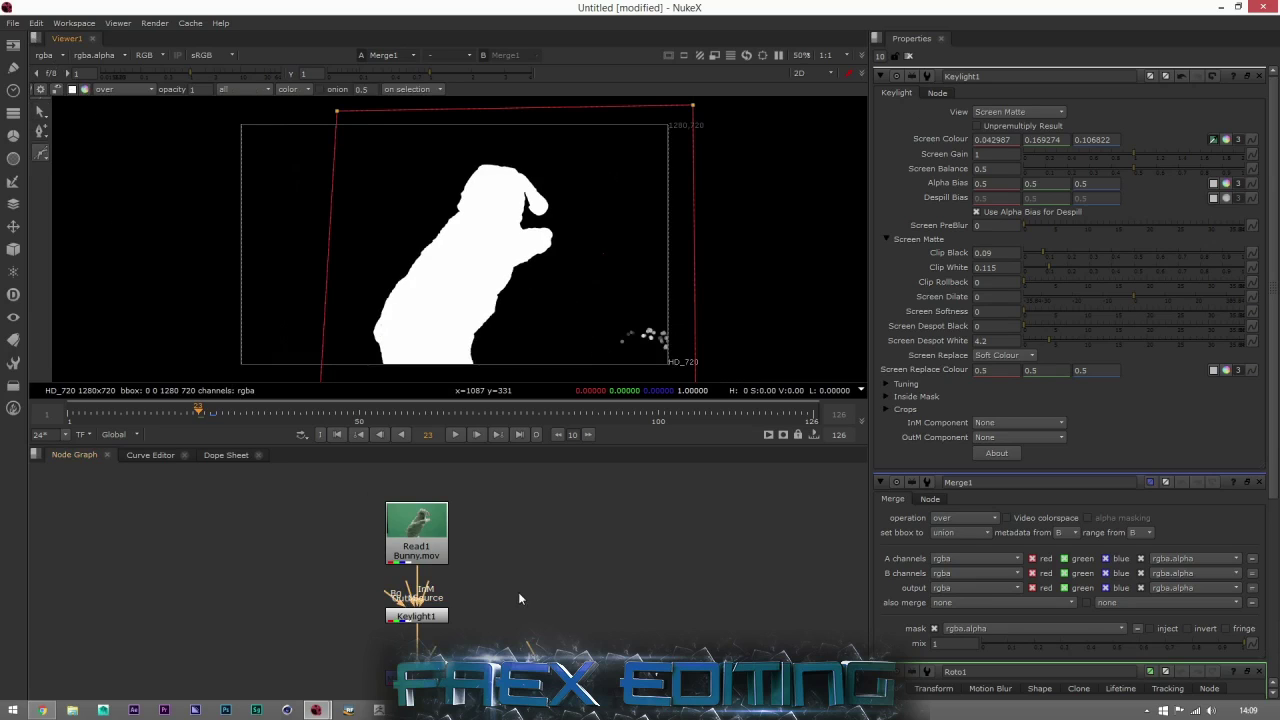
{"action": "middle_click_drag", "start_coordinate": [582, 654], "coordinate": [582, 590]}
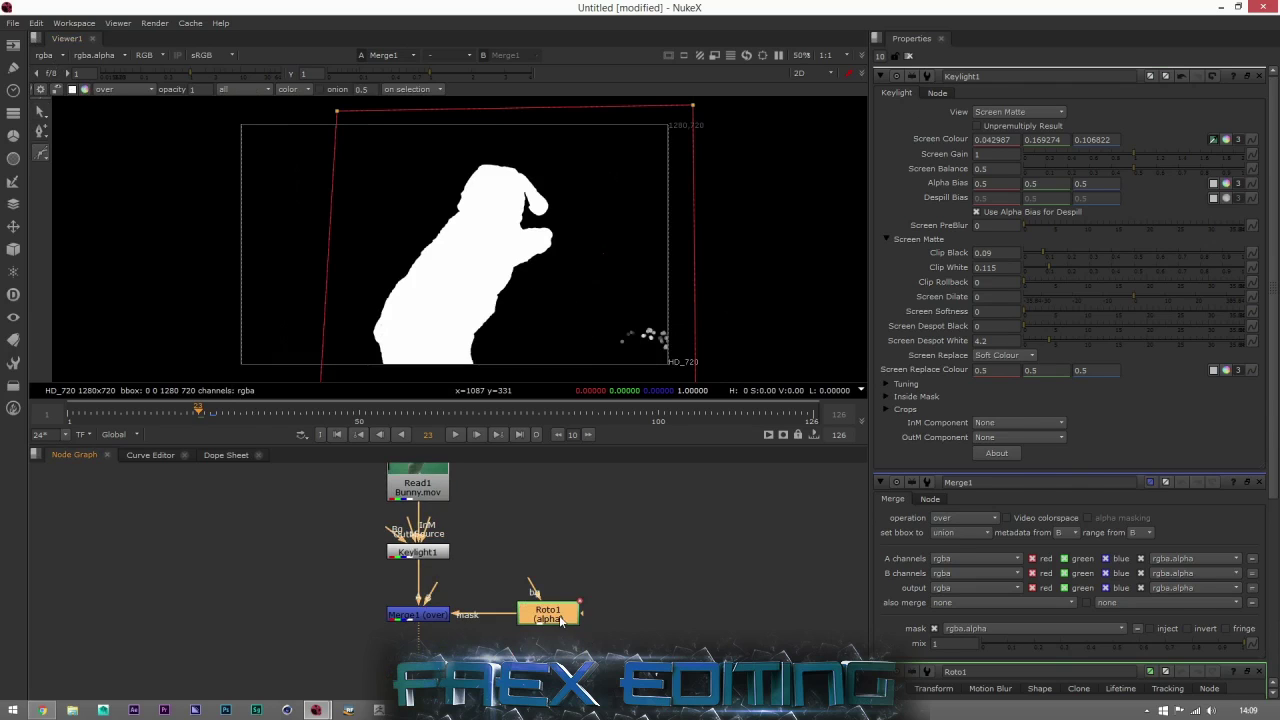
Reshape Roto1's garbage matte by pulling its top-right and bottom-right corners inward.
{"action": "double_click", "coordinate": [561, 620]}
{"action": "left_click_drag", "start_coordinate": [697, 110], "coordinate": [626, 131]}
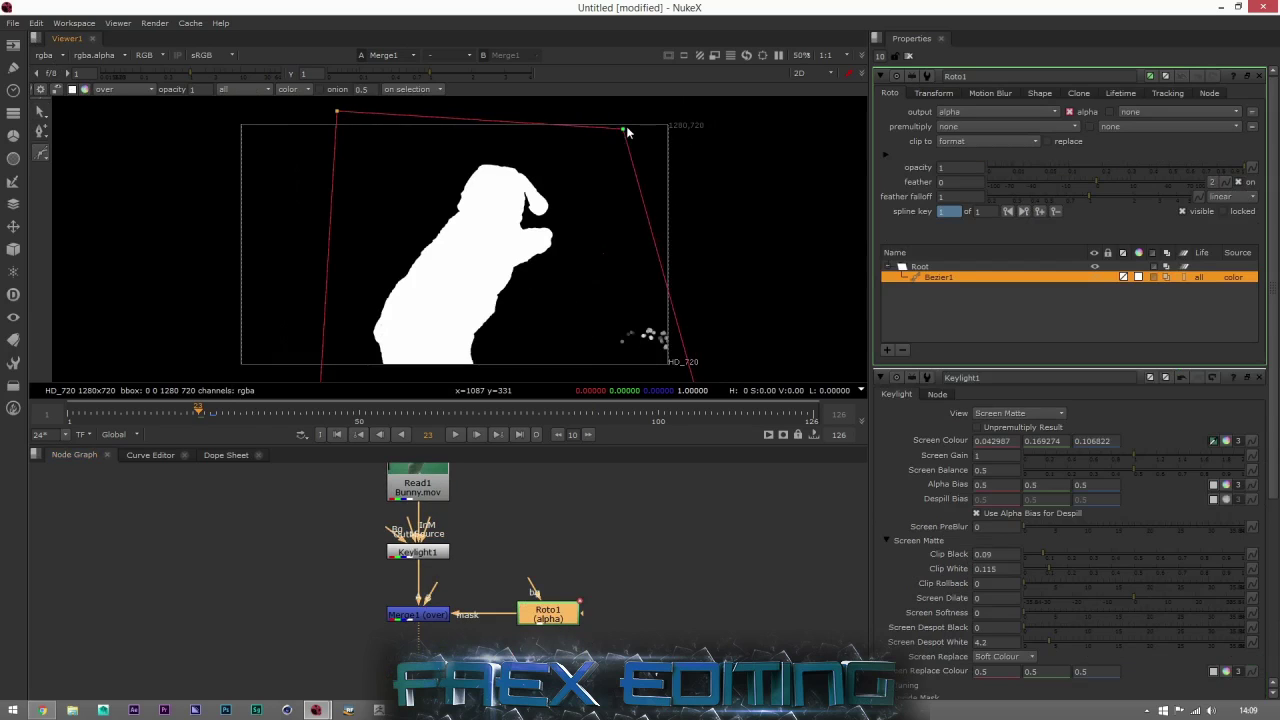
{"action": "middle_click_drag", "start_coordinate": [700, 389], "coordinate": [700, 325]}
{"action": "left_click_drag", "start_coordinate": [700, 324], "coordinate": [587, 323]}
{"action": "middle_click_drag", "start_coordinate": [635, 312], "coordinate": [701, 350]}
{"action": "left_click_drag", "start_coordinate": [624, 377], "coordinate": [634, 373]}
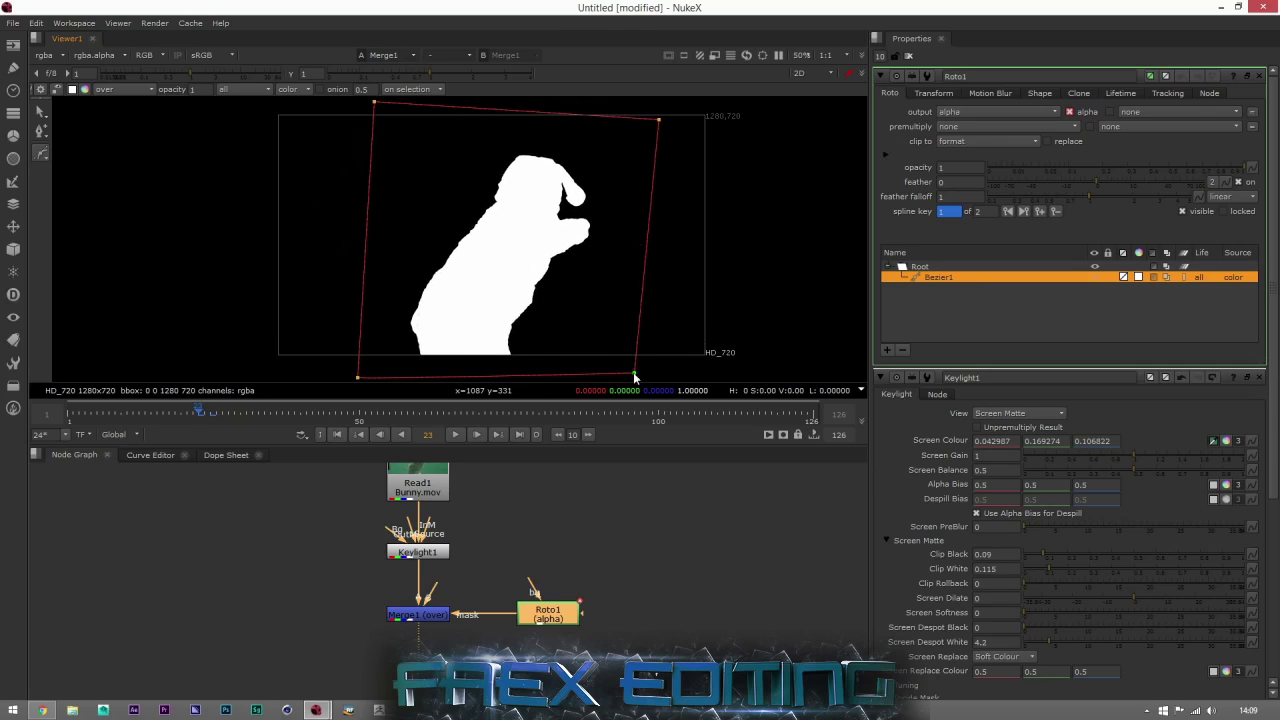
{"action": "left_click_drag", "start_coordinate": [658, 119], "coordinate": [762, 99]}
On the next shape key, pull the bottom-right corner left and show keys in the Dope Sheet.
{"action": "middle_click_drag", "start_coordinate": [340, 410], "coordinate": [411, 410]}
{"action": "left_click", "coordinate": [150, 415]}
{"action": "left_click_drag", "start_coordinate": [150, 415], "coordinate": [323, 411]}
{"action": "key", "text": "alt+Right"}
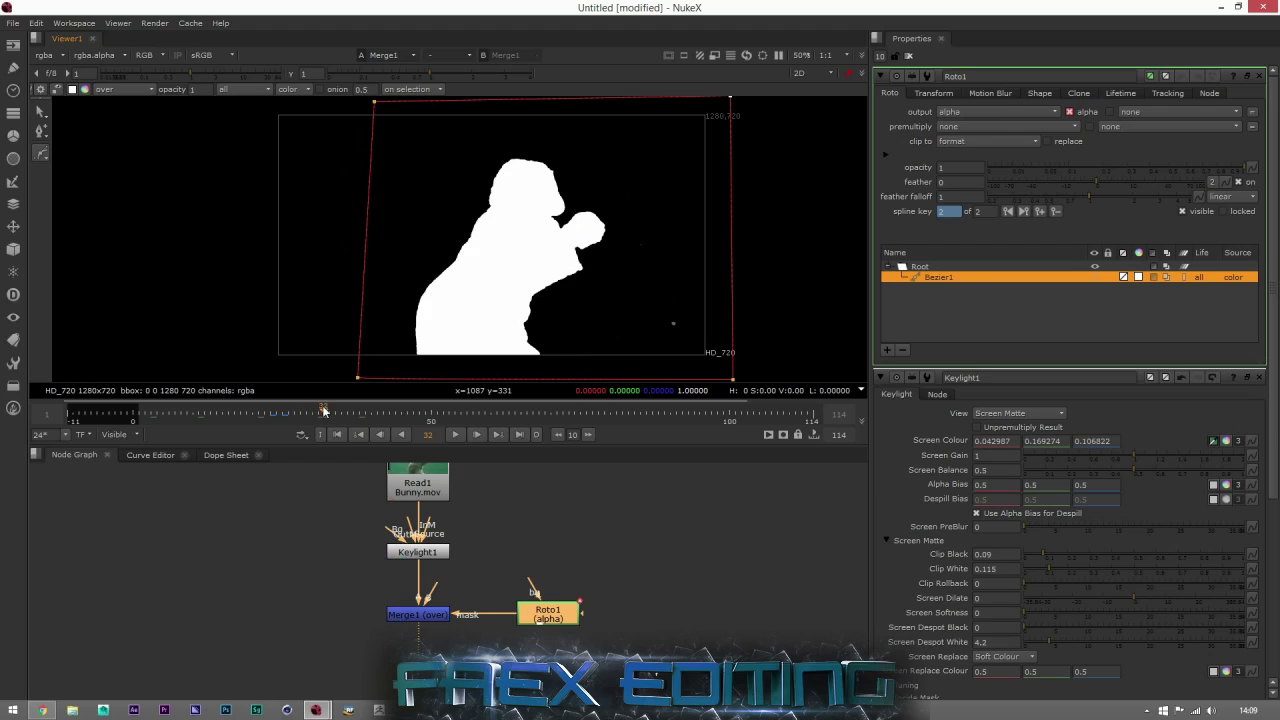
{"action": "left_click_drag", "start_coordinate": [733, 379], "coordinate": [590, 370]}
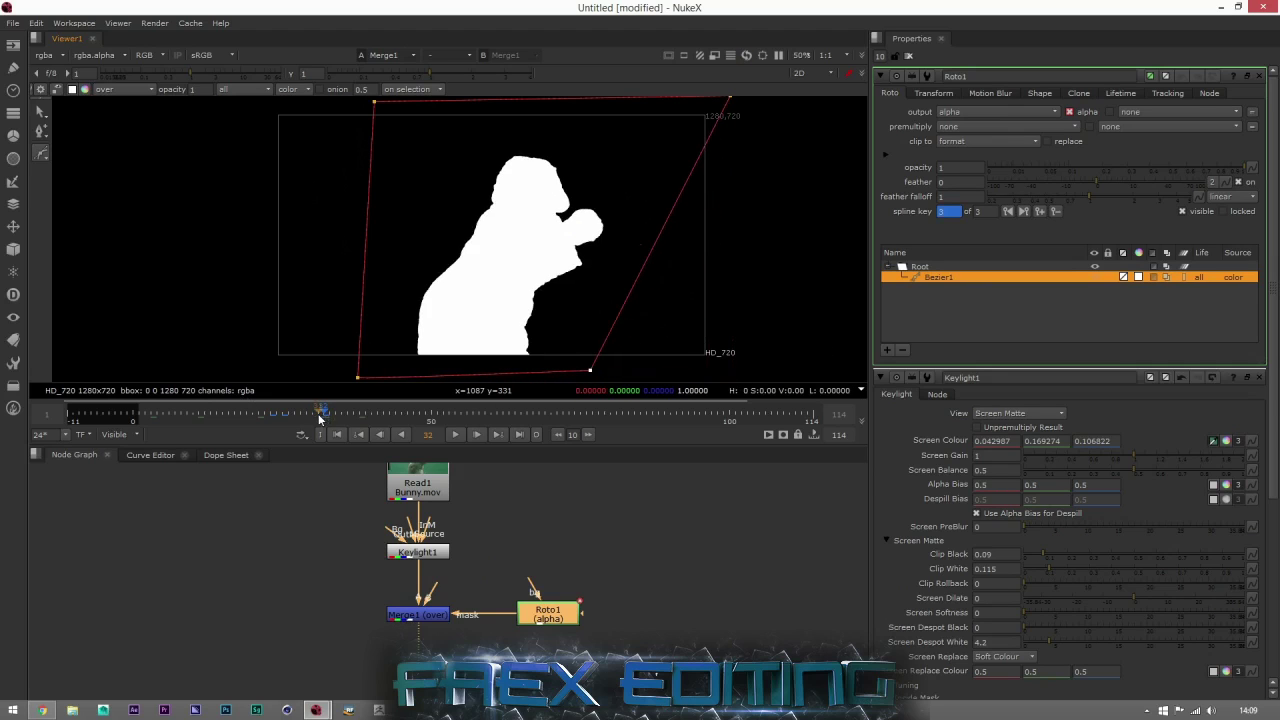
{"action": "left_click", "coordinate": [218, 455]}
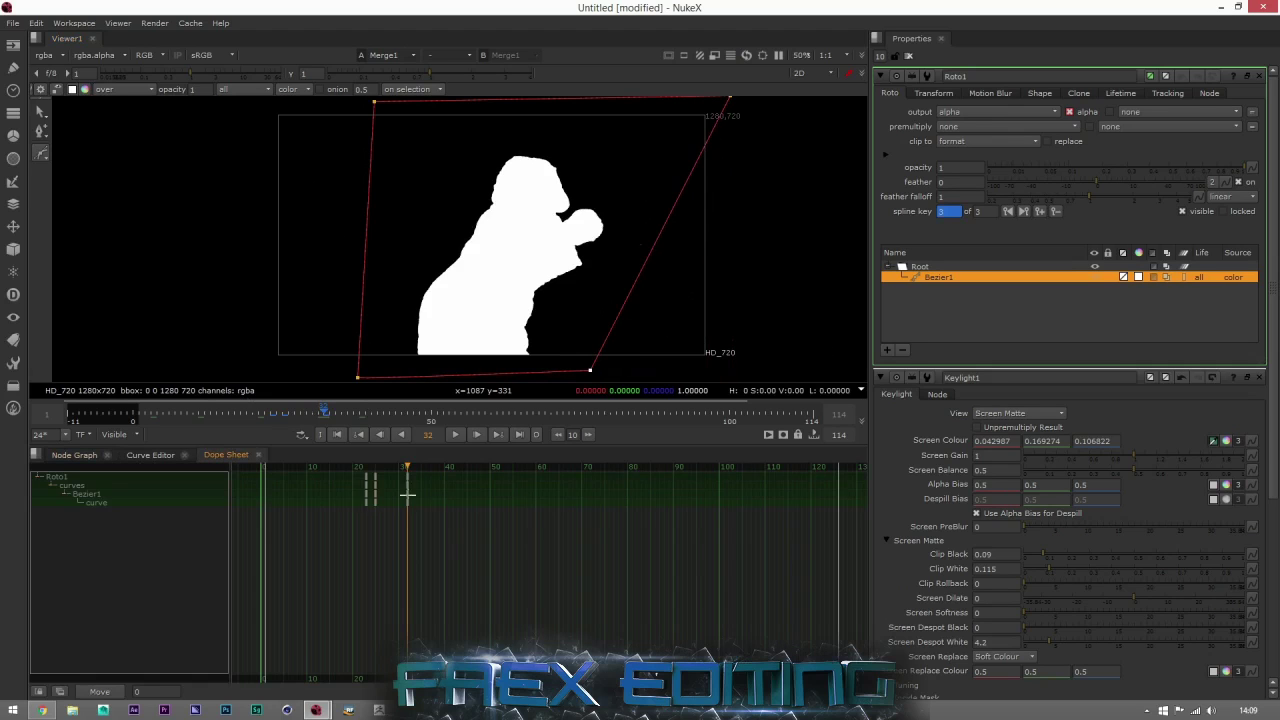
Select the keyframes near frame 22 and scrub to frame 46 checking the matte.
{"action": "left_click_drag", "start_coordinate": [384, 505], "coordinate": [406, 476]}
{"action": "left_click", "coordinate": [340, 412]}
{"action": "left_click_drag", "start_coordinate": [340, 412], "coordinate": [539, 410]}
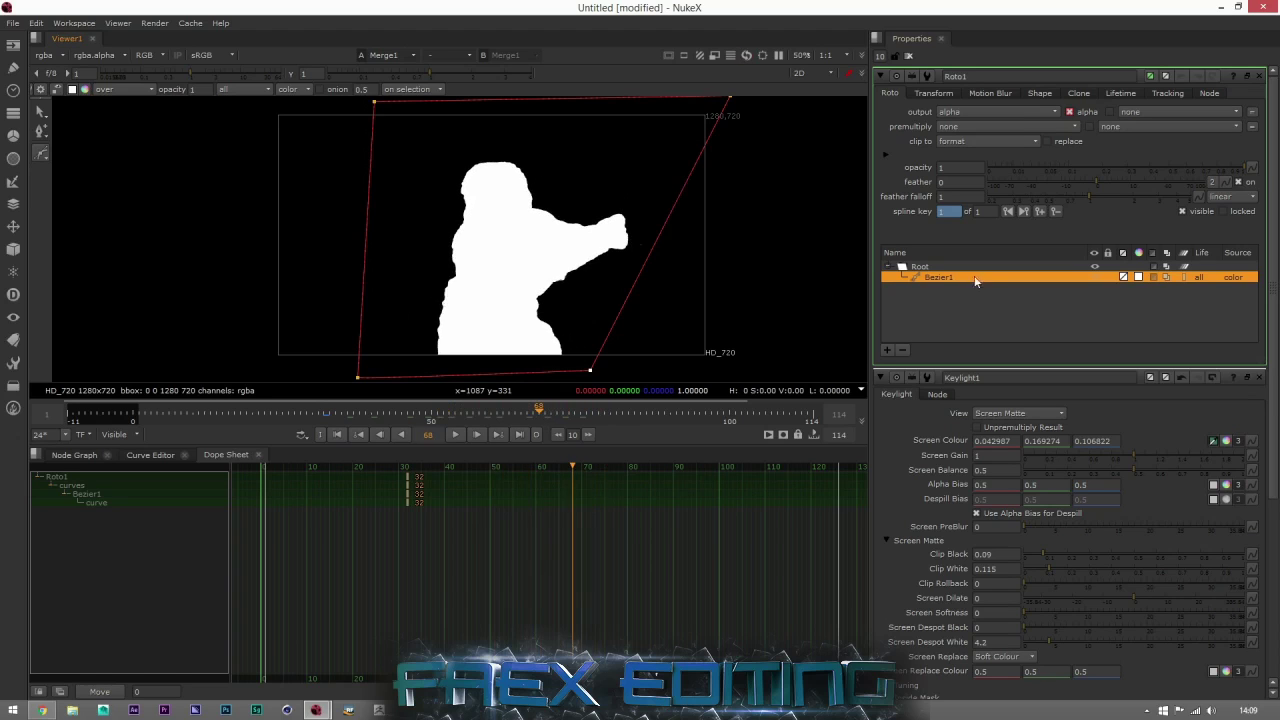
Key the matte's top-right corner across frames 68–83 to clear the bunny's arm.
{"action": "left_click", "coordinate": [1039, 211]}
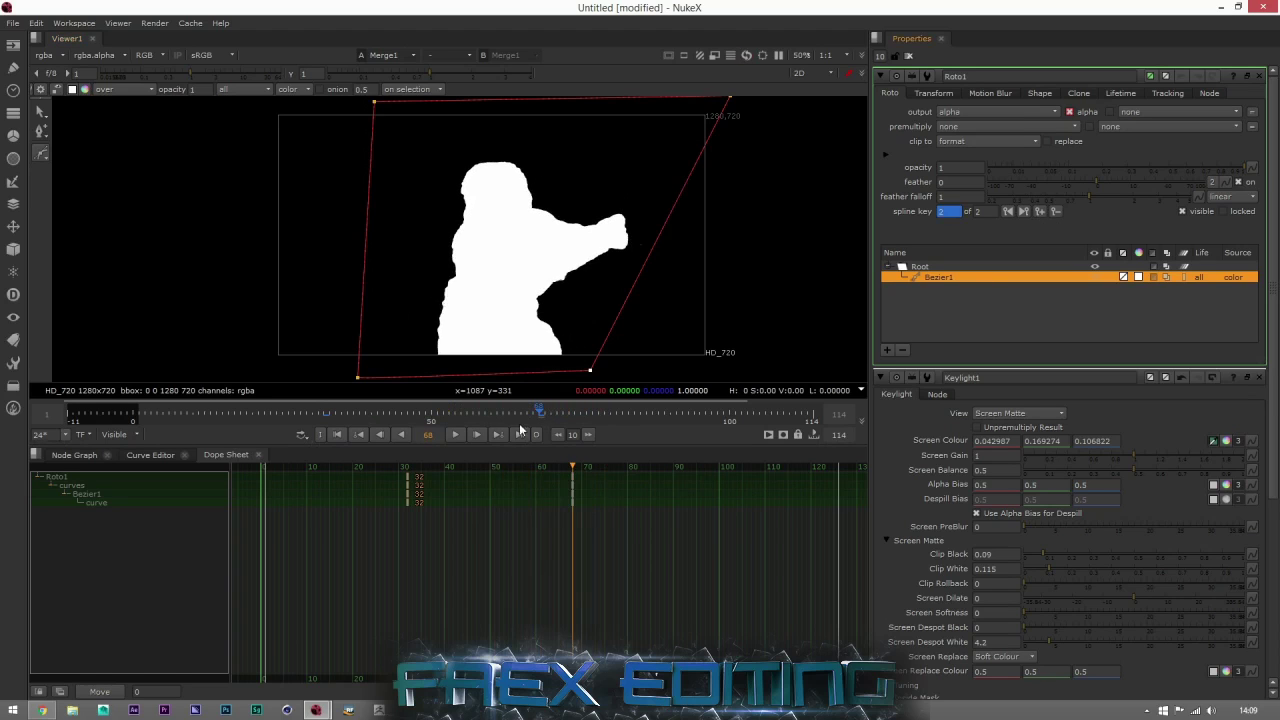
{"action": "left_click_drag", "start_coordinate": [543, 409], "coordinate": [558, 414]}
{"action": "left_click_drag", "start_coordinate": [731, 99], "coordinate": [781, 102]}
{"action": "left_click", "coordinate": [573, 414]}
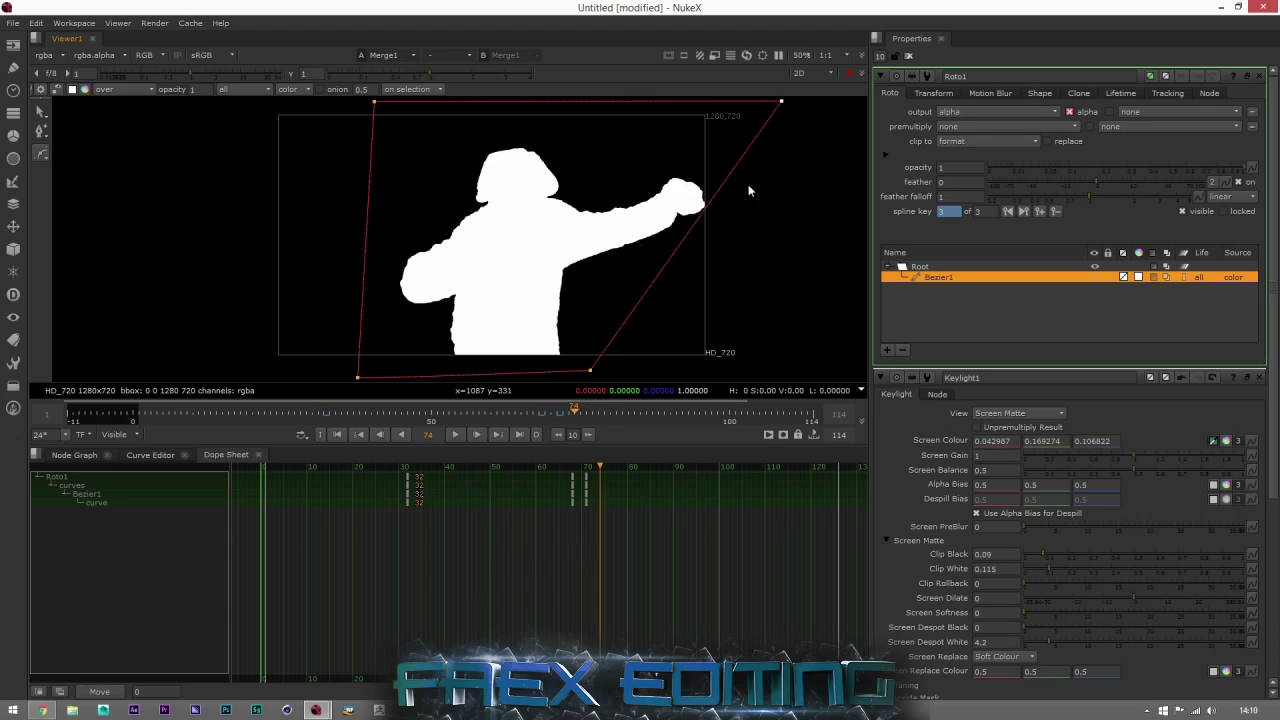
{"action": "left_click_drag", "start_coordinate": [781, 104], "coordinate": [806, 99]}
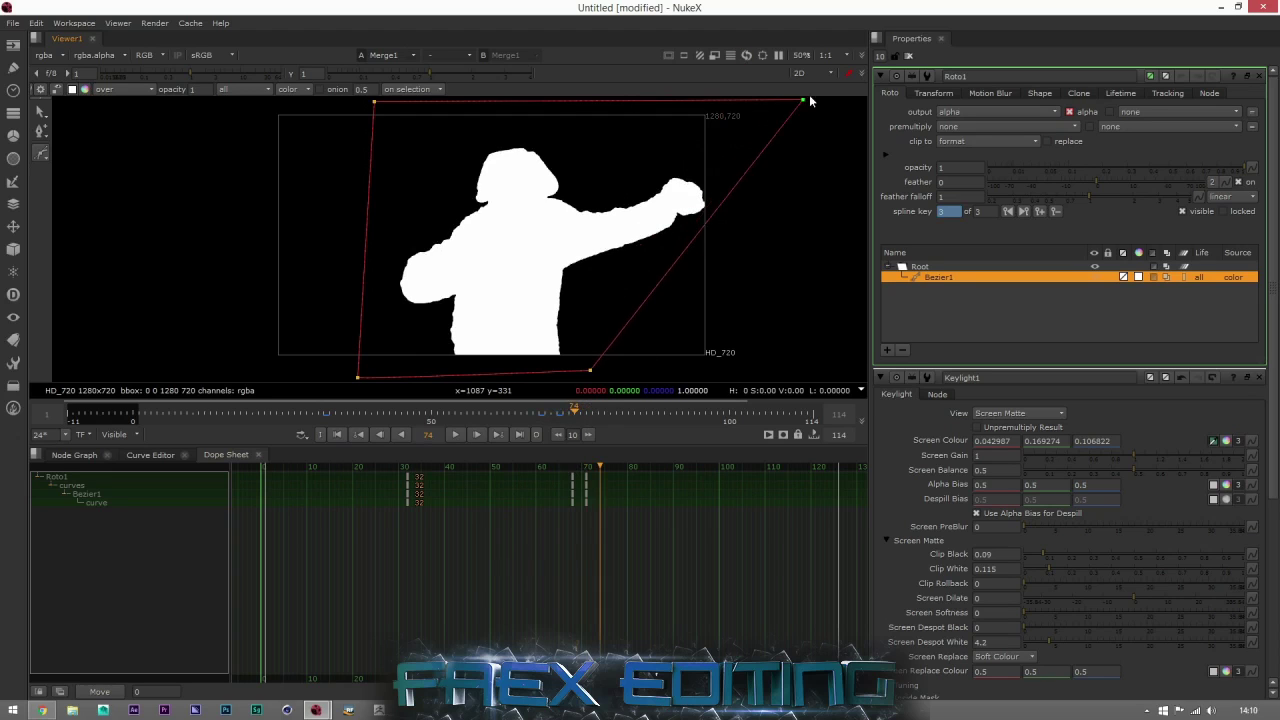
{"action": "left_click", "coordinate": [592, 413]}
{"action": "left_click_drag", "start_coordinate": [609, 413], "coordinate": [626, 410]}
{"action": "left_click_drag", "start_coordinate": [808, 101], "coordinate": [725, 111]}
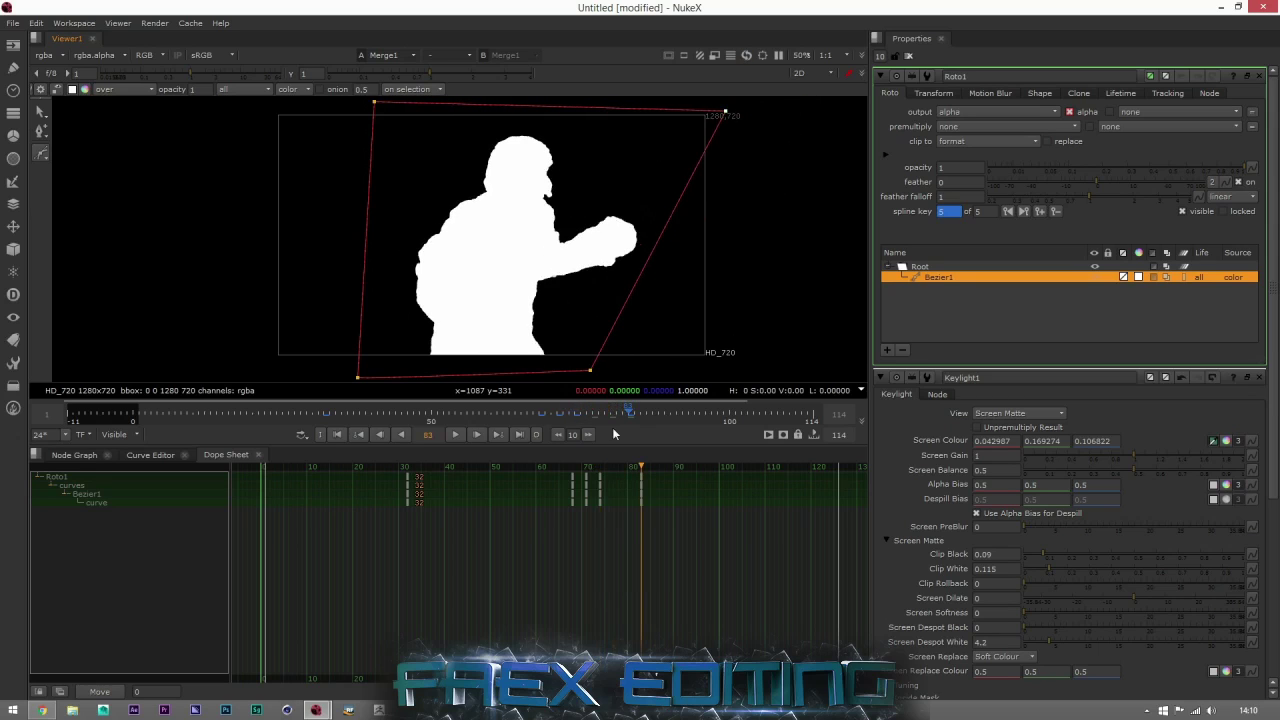
Scrub through the shot to check the matte and return to the Node Graph.
{"action": "left_click_drag", "start_coordinate": [646, 410], "coordinate": [802, 409]}
{"action": "left_click_drag", "start_coordinate": [149, 413], "coordinate": [305, 413]}
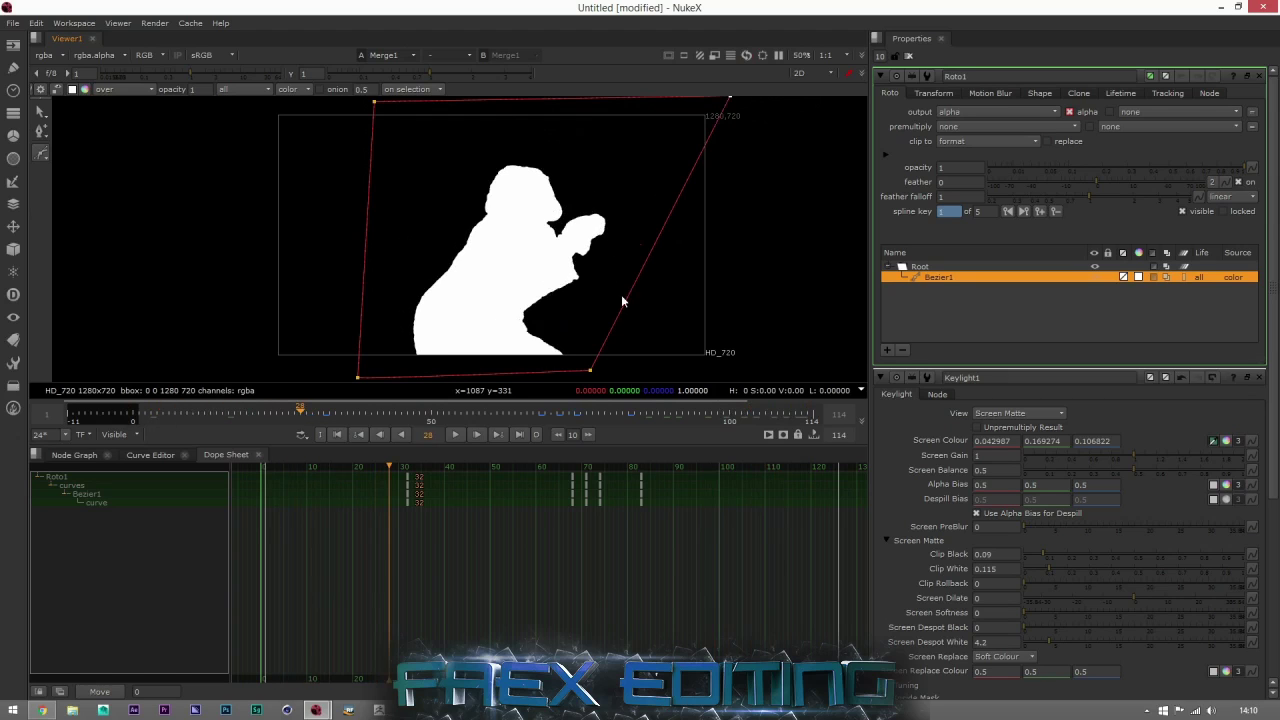
{"action": "left_click", "coordinate": [74, 455]}
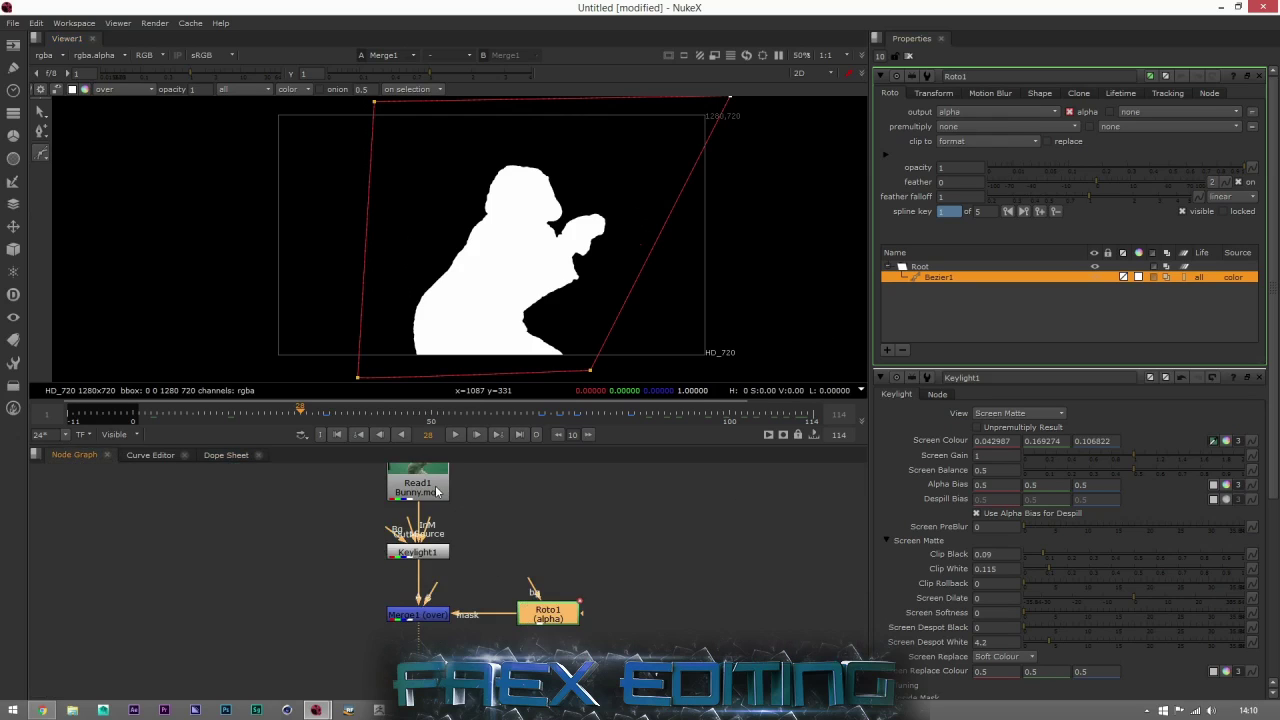
Set Keylight1's View to Final Result to see the keyed colour bunny.
{"action": "double_click", "coordinate": [434, 552]}
{"action": "left_click", "coordinate": [1062, 113]}
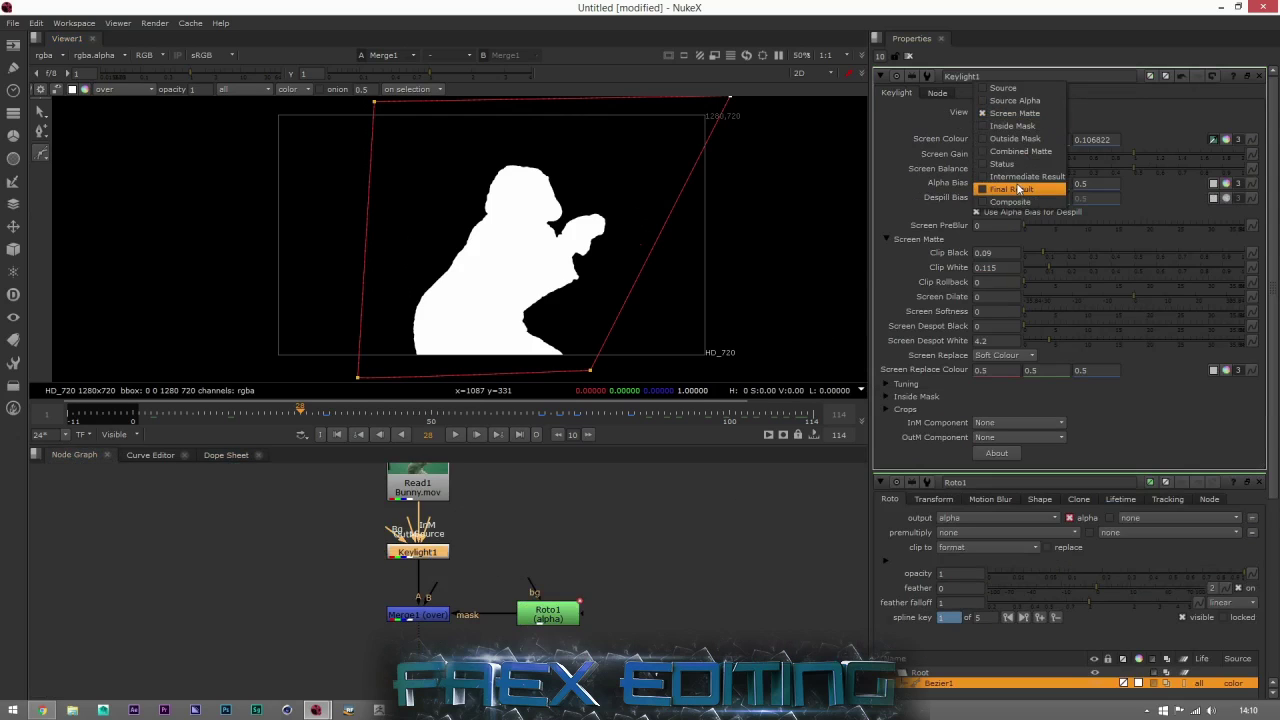
{"action": "left_click", "coordinate": [1021, 185]}
{"action": "scroll", "coordinate": [525, 240], "scroll_direction": "up", "scroll_amount": 2}
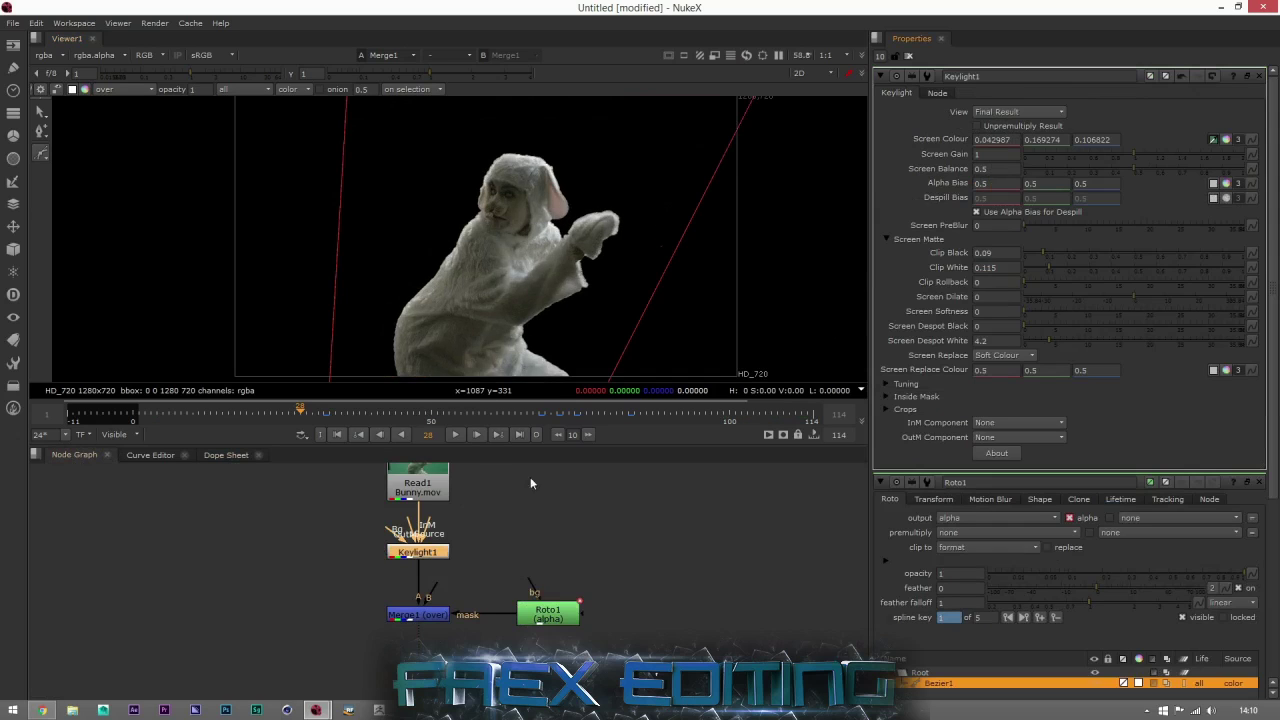
{"action": "scroll", "coordinate": [495, 160], "scroll_direction": "up", "scroll_amount": 2}
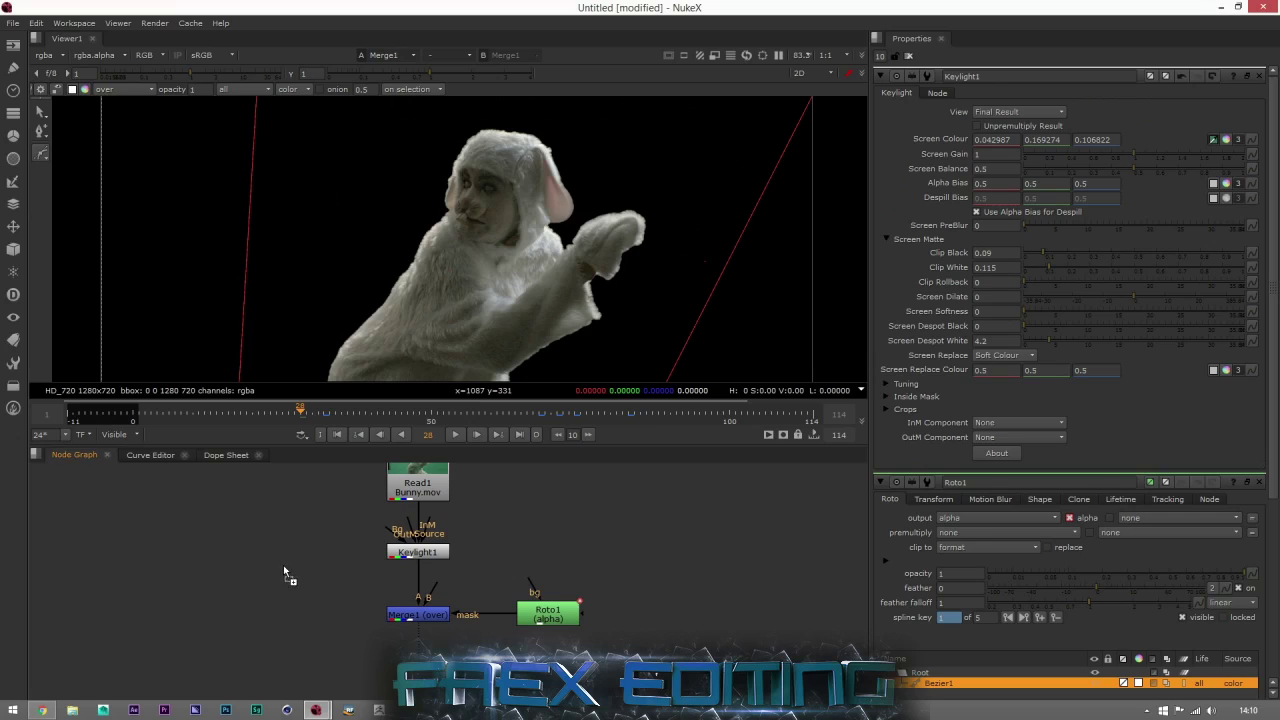
{"action": "scroll", "coordinate": [650, 500], "scroll_direction": "down", "scroll_amount": 1}
{"action": "scroll", "coordinate": [605, 272], "scroll_direction": "down", "scroll_amount": 2}
{"action": "scroll", "coordinate": [620, 280], "scroll_direction": "down", "scroll_amount": 2}
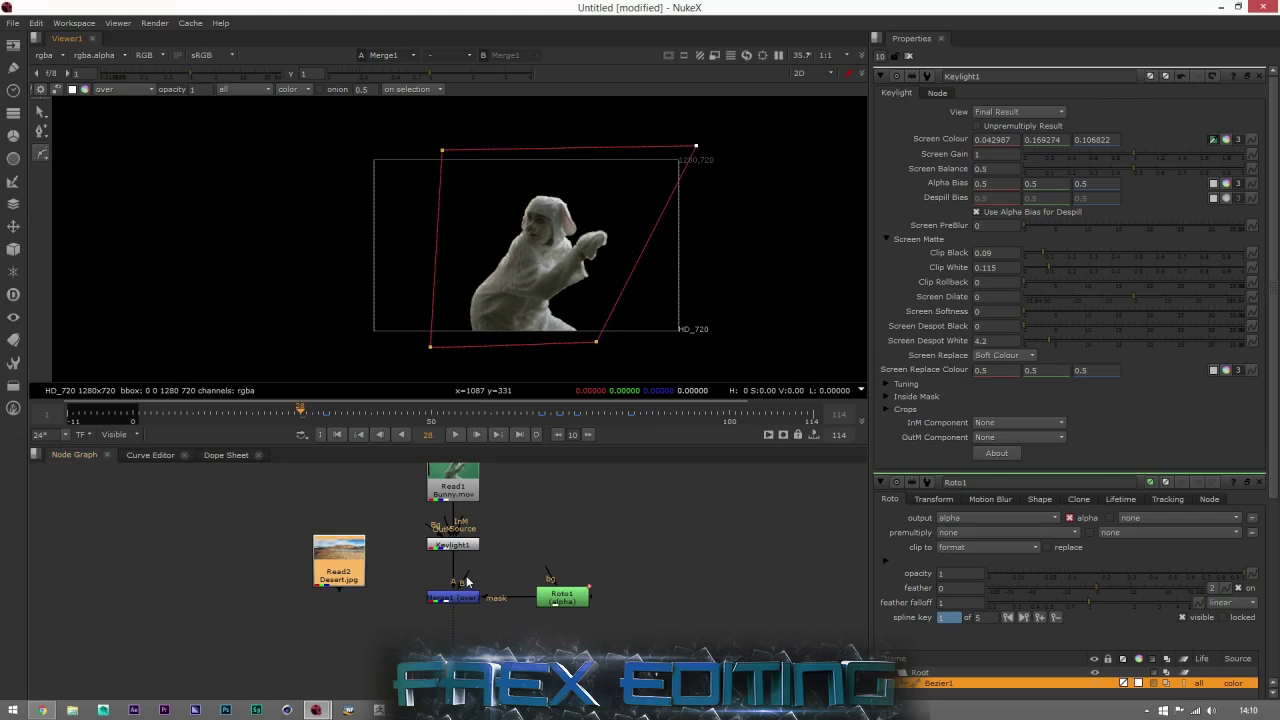
Connect Read2 Desert.jpg into Merge1's B input and inspect the bunny's key edges.
{"action": "left_click_drag", "start_coordinate": [467, 578], "coordinate": [340, 562]}
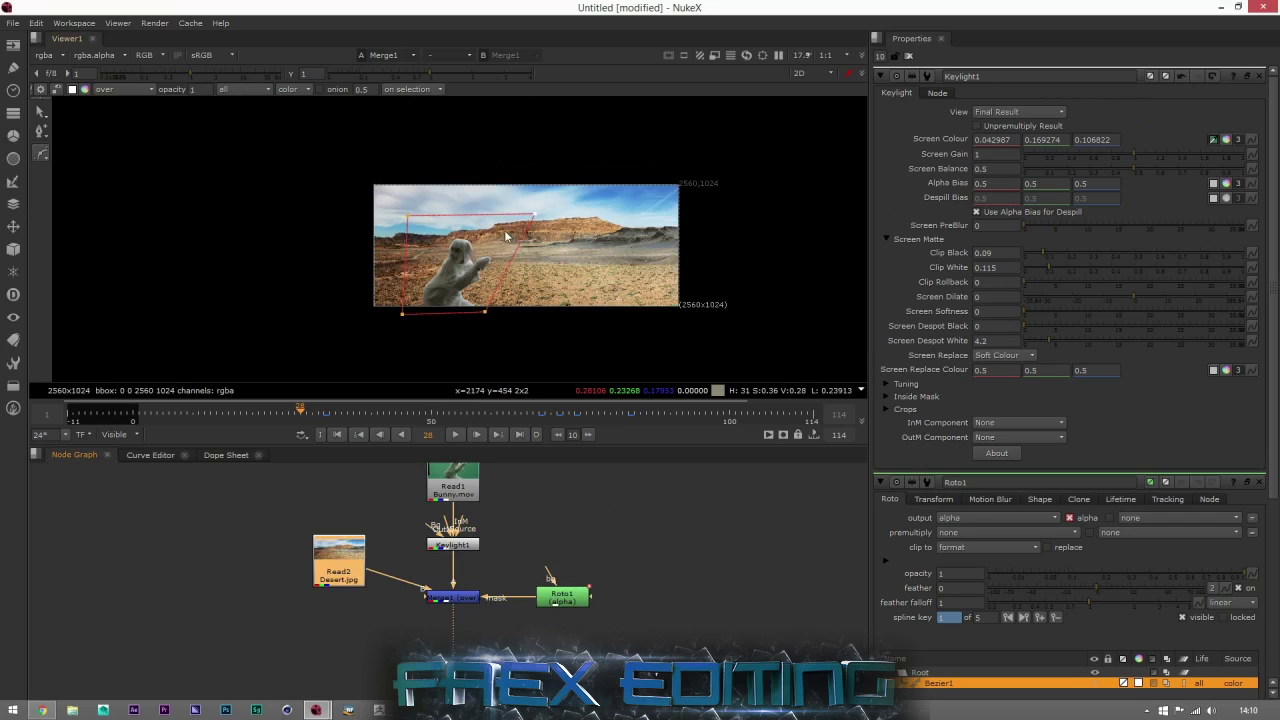
{"action": "scroll", "coordinate": [492, 305], "scroll_direction": "up", "scroll_amount": 3}
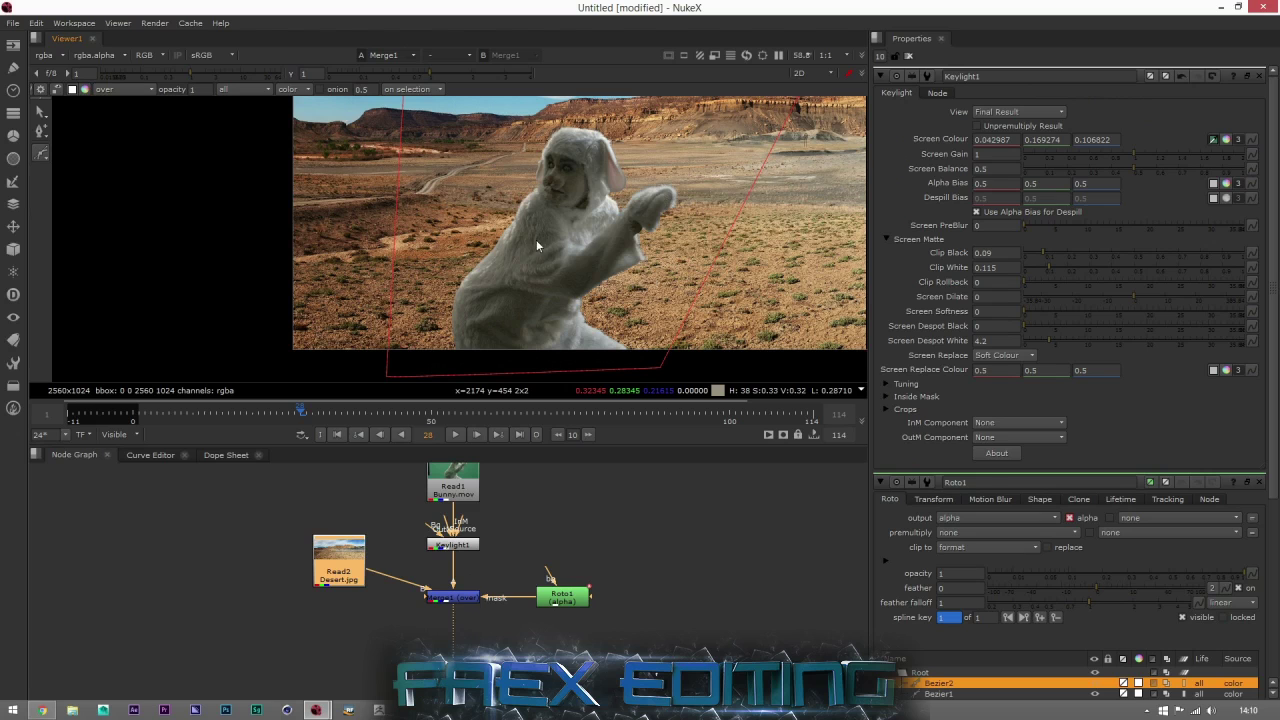
{"action": "scroll", "coordinate": [545, 220], "scroll_direction": "up", "scroll_amount": 5}
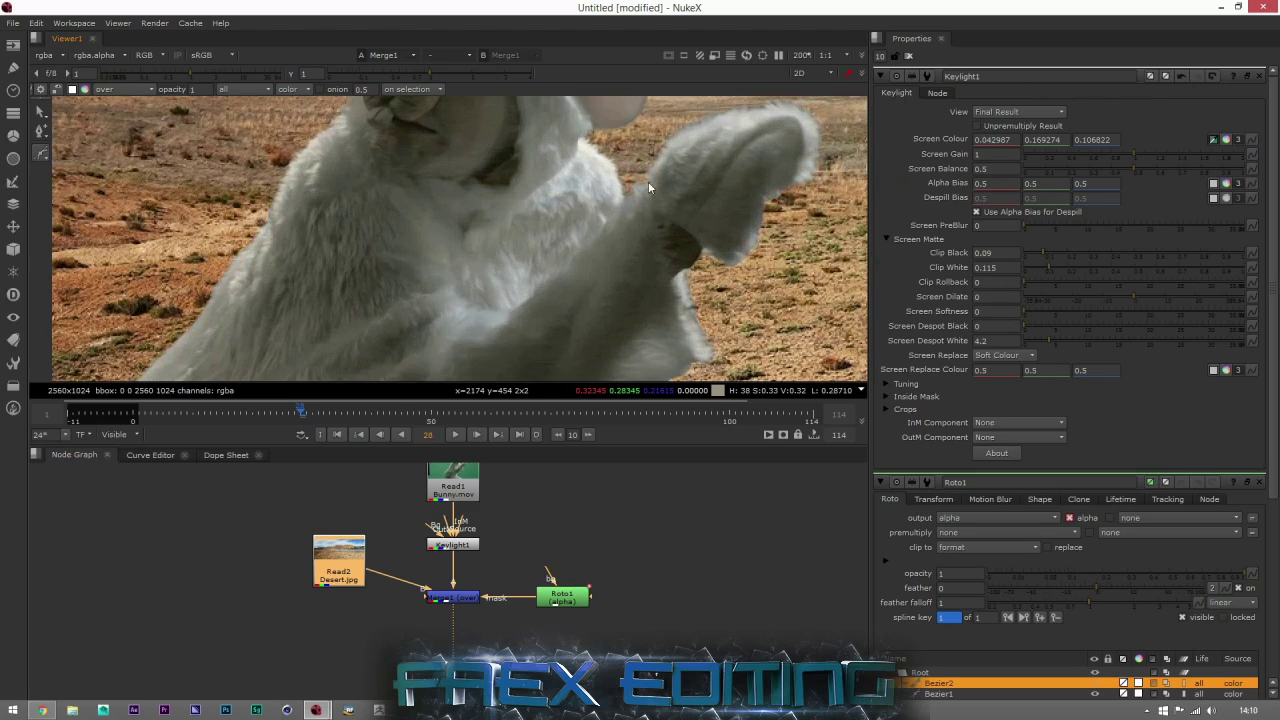
{"action": "middle_click_drag", "start_coordinate": [529, 172], "coordinate": [585, 314]}
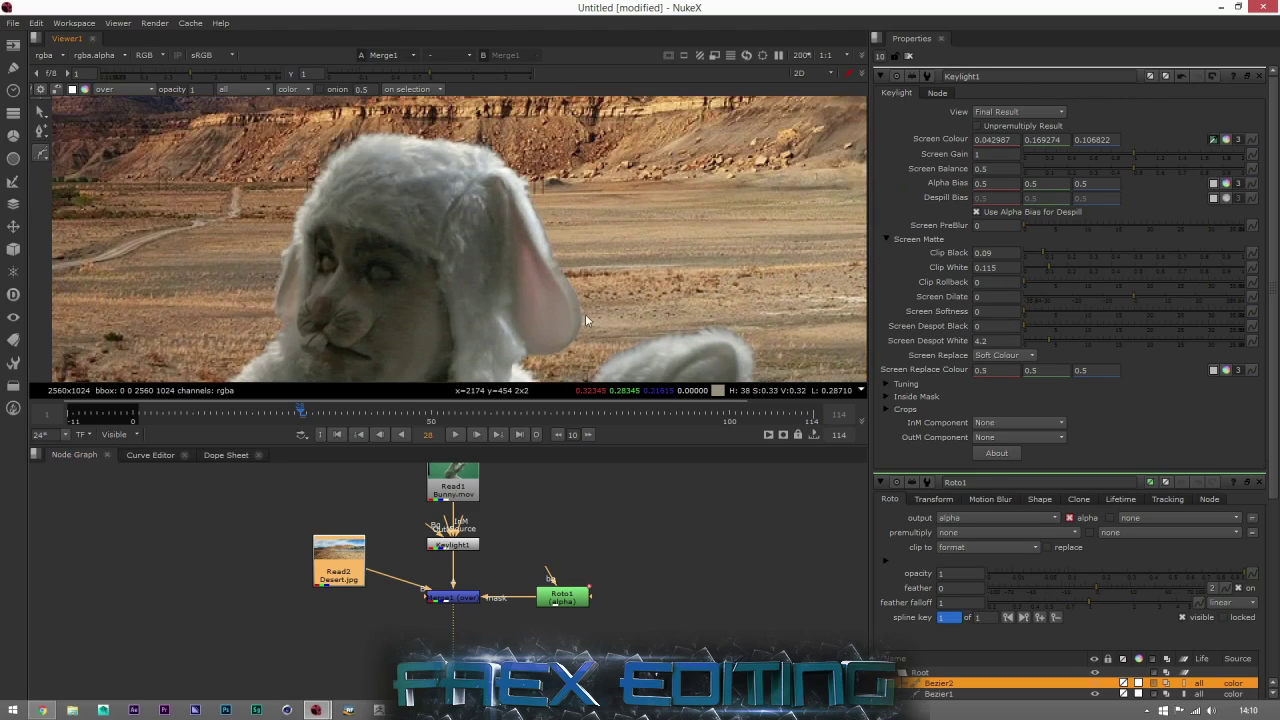
Compare Keylight1's Screen Matte and composite views around the bunny's lower body.
{"action": "left_click", "coordinate": [437, 549]}
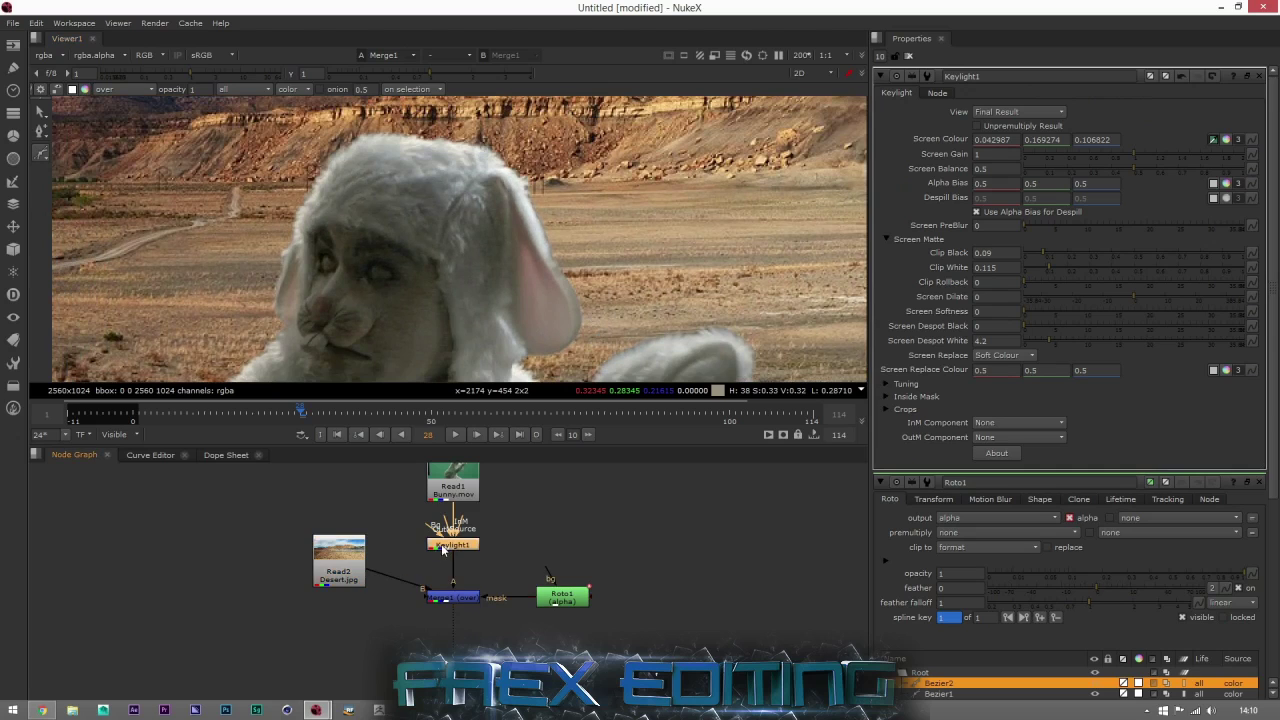
{"action": "left_click", "coordinate": [1017, 114]}
{"action": "left_click", "coordinate": [1010, 40]}
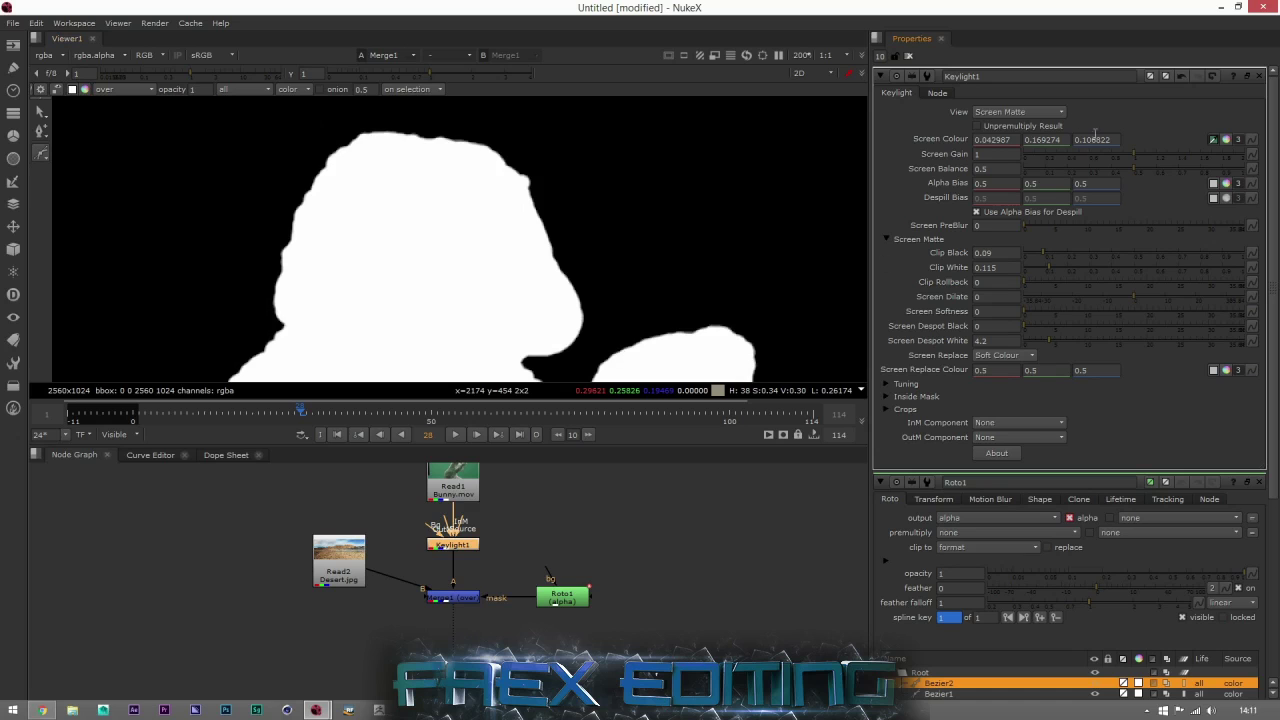
{"action": "left_click", "coordinate": [1012, 114]}
{"action": "left_click", "coordinate": [1012, 202]}
{"action": "left_click", "coordinate": [1000, 118]}
{"action": "left_click", "coordinate": [1000, 120]}
{"action": "middle_click_drag", "start_coordinate": [499, 363], "coordinate": [494, 263]}
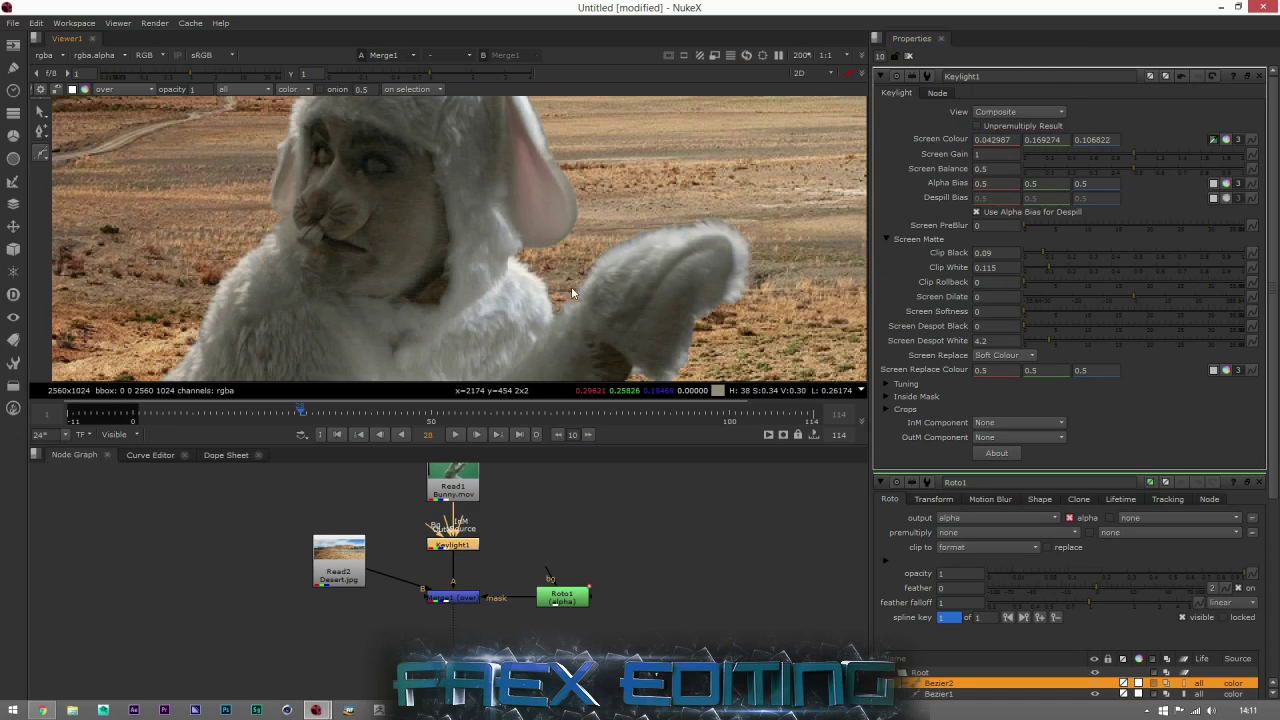
Raise Screen Softness to 2.4 on the Screen Matte view, then return to Final Result.
{"action": "left_click", "coordinate": [1029, 111]}
{"action": "left_click", "coordinate": [1017, 32]}
{"action": "left_click", "coordinate": [1032, 310]}
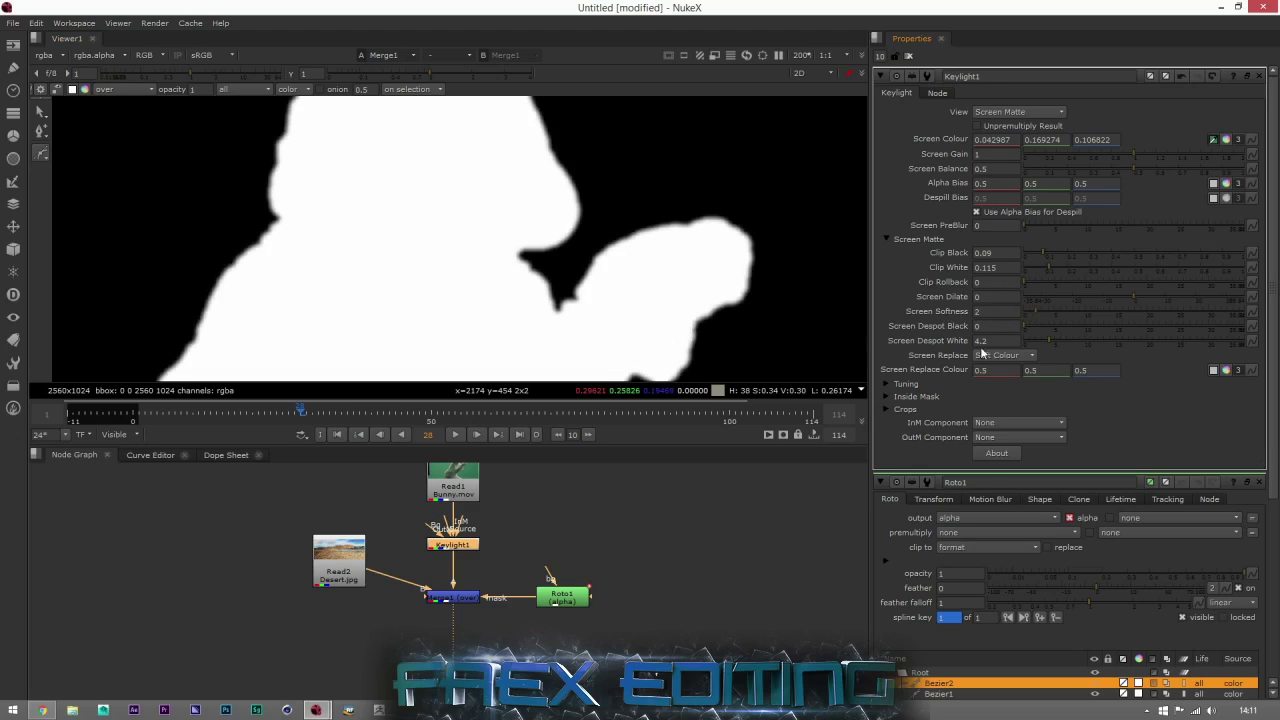
{"action": "left_click", "coordinate": [1039, 316]}
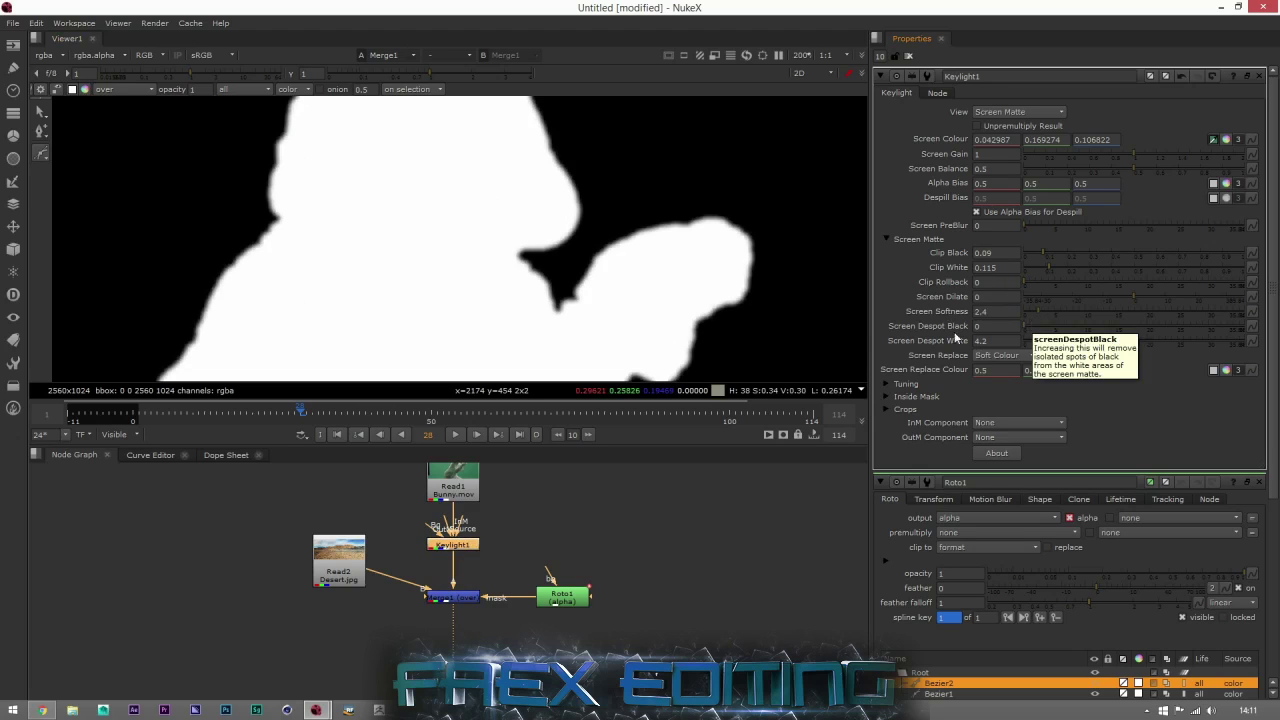
{"action": "left_click", "coordinate": [1000, 114]}
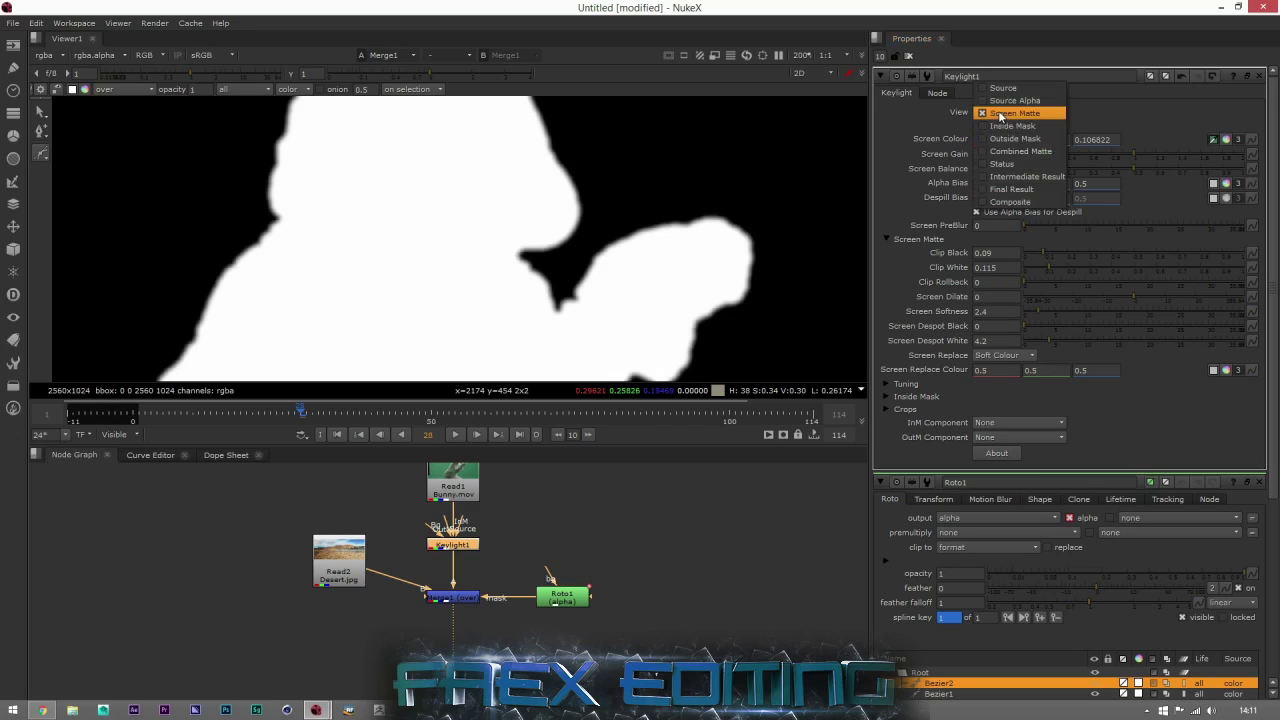
{"action": "left_click", "coordinate": [1017, 188]}
{"action": "scroll", "coordinate": [400, 268], "scroll_direction": "down", "scroll_amount": 5}
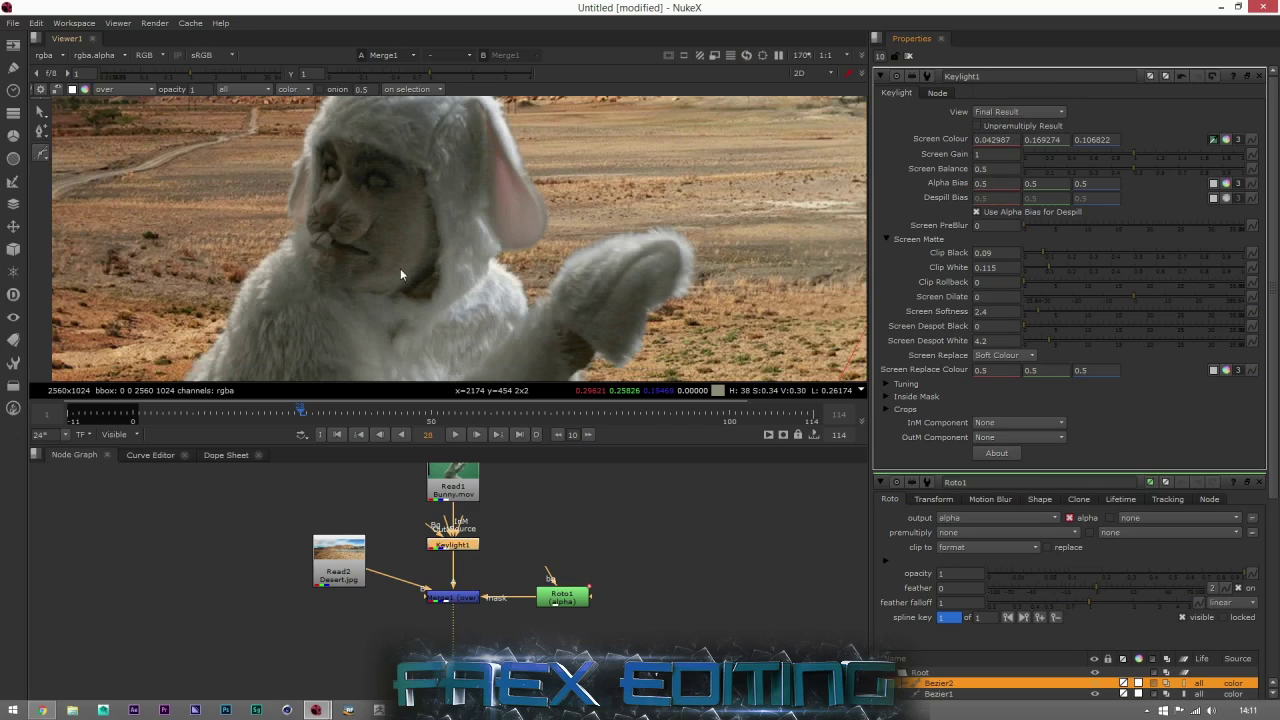
{"action": "scroll", "coordinate": [500, 295], "scroll_direction": "down", "scroll_amount": 4}
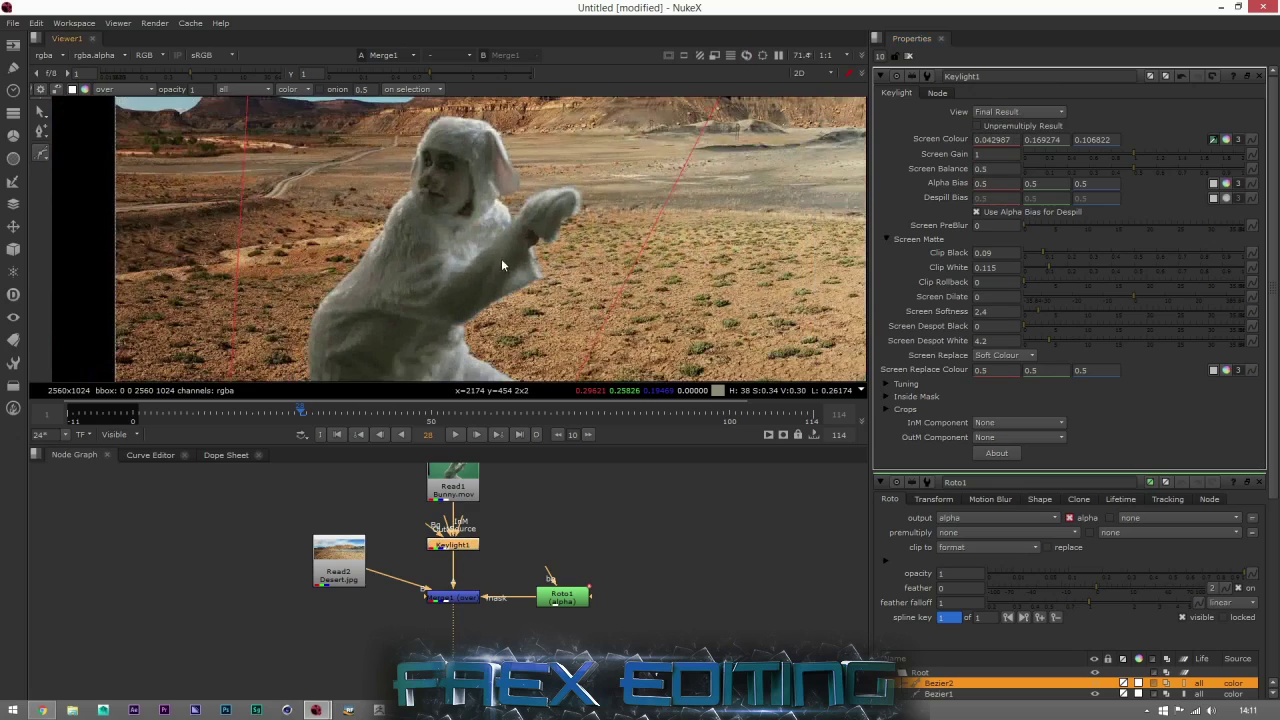
Scrub ahead to check the composite on later frames and open Roto1's settings.
{"action": "left_click_drag", "start_coordinate": [328, 416], "coordinate": [565, 410]}
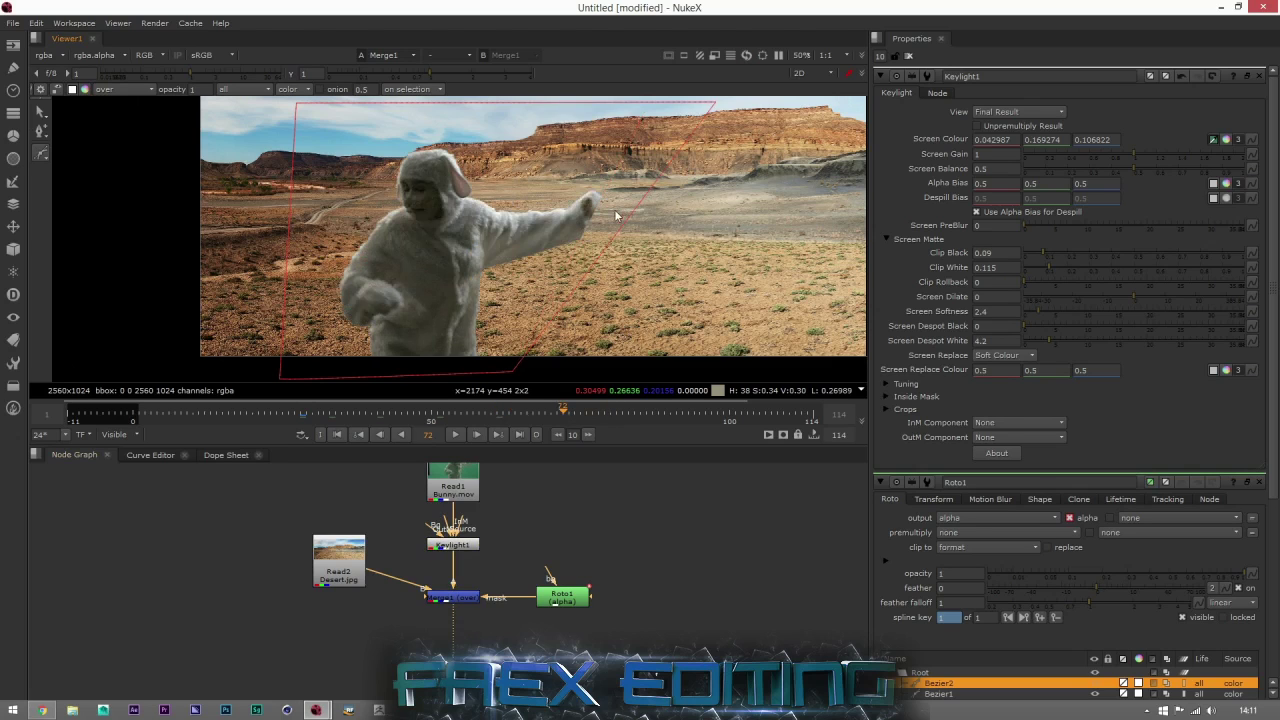
{"action": "scroll", "coordinate": [614, 209], "scroll_direction": "up", "scroll_amount": 3}
{"action": "left_click", "coordinate": [453, 544]}
{"action": "scroll", "coordinate": [740, 247], "scroll_direction": "down", "scroll_amount": 1}
{"action": "scroll", "coordinate": [740, 247], "scroll_direction": "down", "scroll_amount": 1}
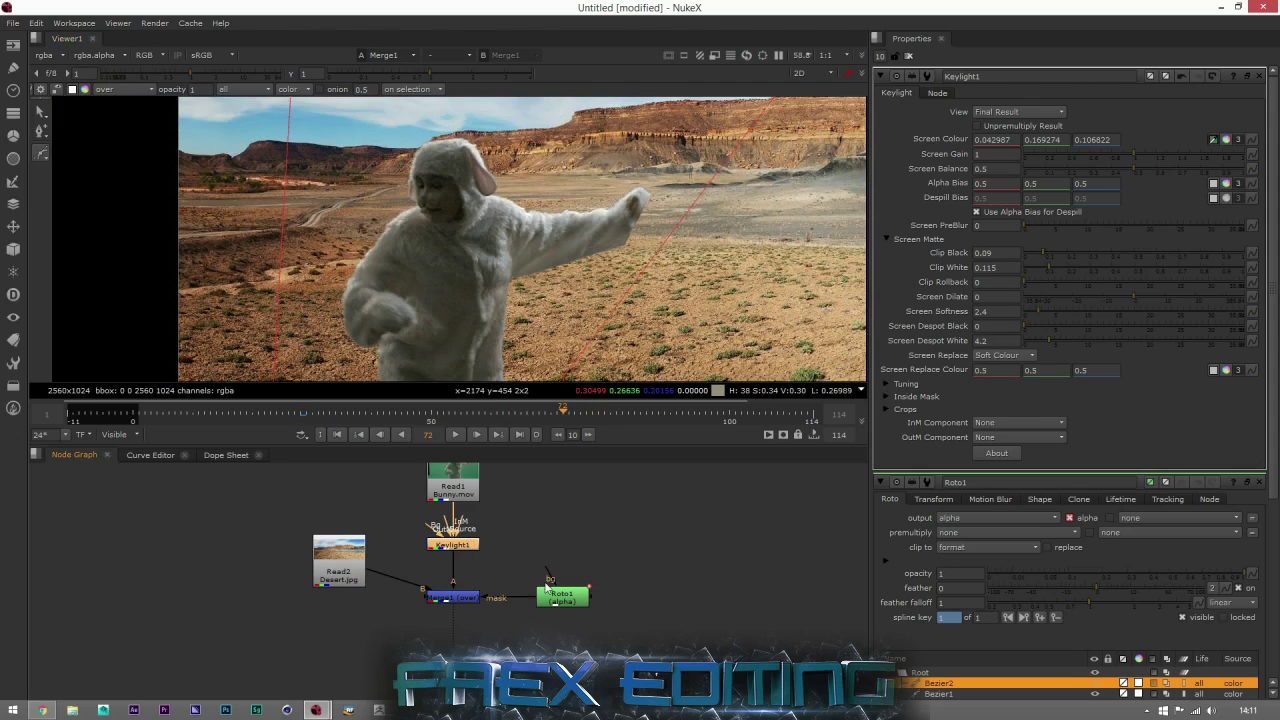
{"action": "double_click", "coordinate": [562, 597]}
{"action": "left_click_drag", "start_coordinate": [494, 406], "coordinate": [612, 412]}
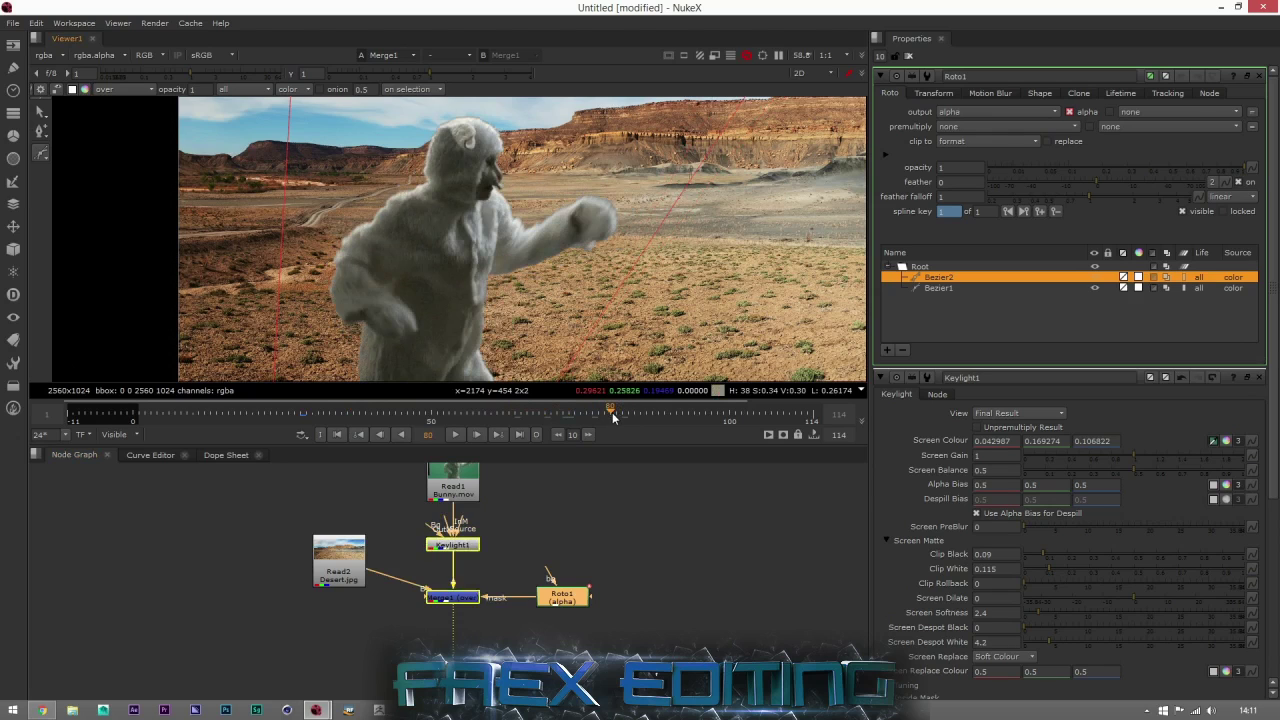
Check Roto1's keys in the Dope Sheet and move the matte corner at frame 80.
{"action": "left_click", "coordinate": [226, 455]}
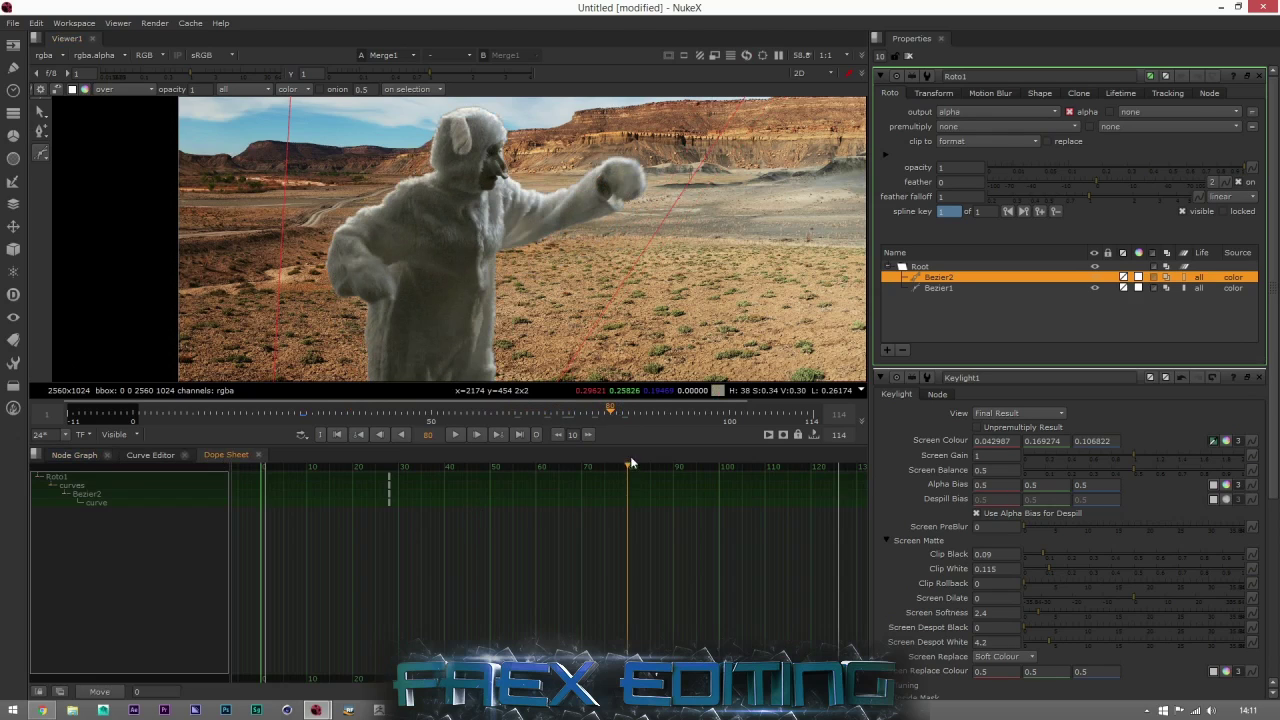
{"action": "left_click", "coordinate": [604, 413]}
{"action": "left_click_drag", "start_coordinate": [597, 409], "coordinate": [556, 418]}
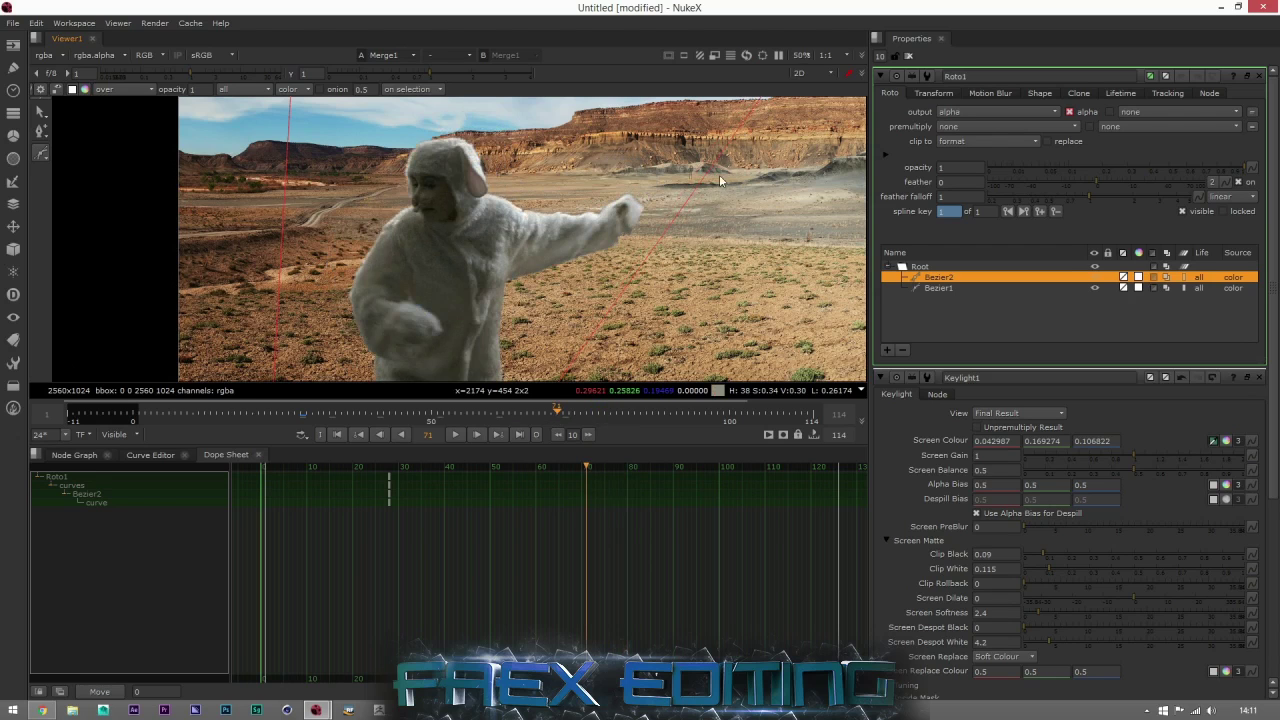
{"action": "middle_click_drag", "start_coordinate": [719, 180], "coordinate": [801, 150]}
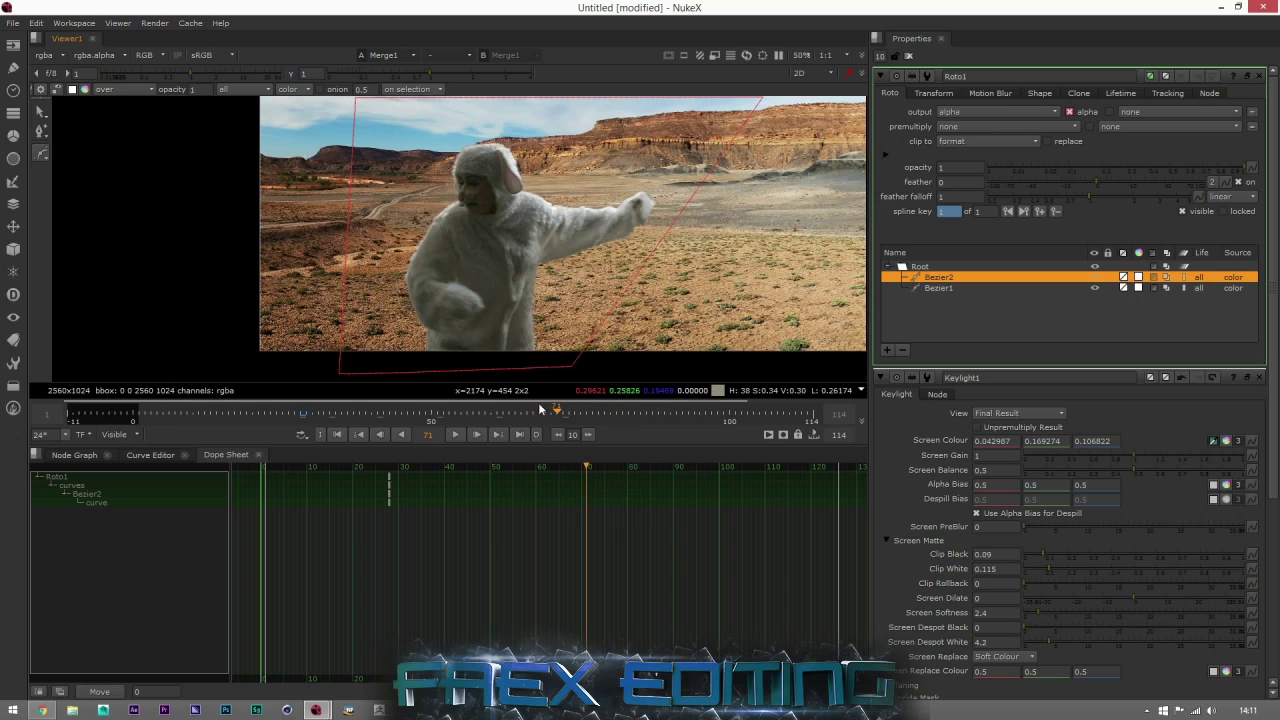
{"action": "left_click", "coordinate": [88, 460]}
{"action": "left_click_drag", "start_coordinate": [575, 366], "coordinate": [571, 364]}
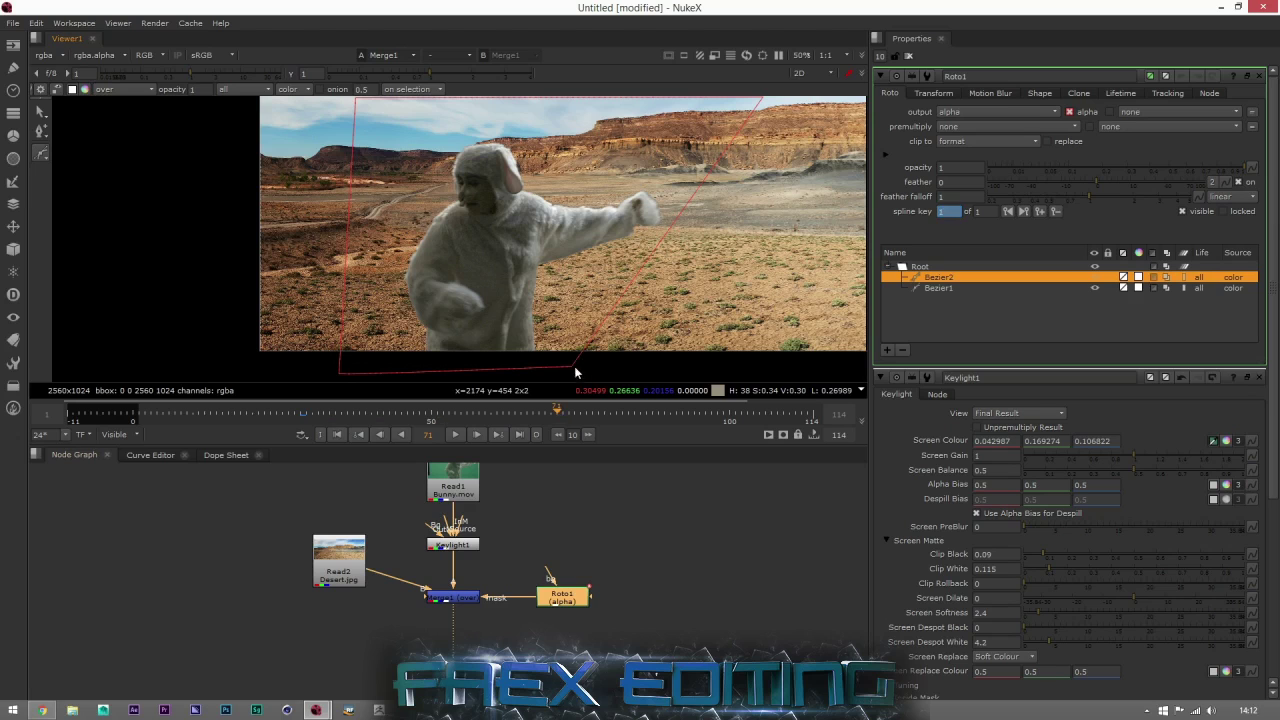
Open Merge1 and Roto1 settings and pull Bezier1's corner outward to cover the bunny.
{"action": "double_click", "coordinate": [465, 597]}
{"action": "double_click", "coordinate": [575, 597]}
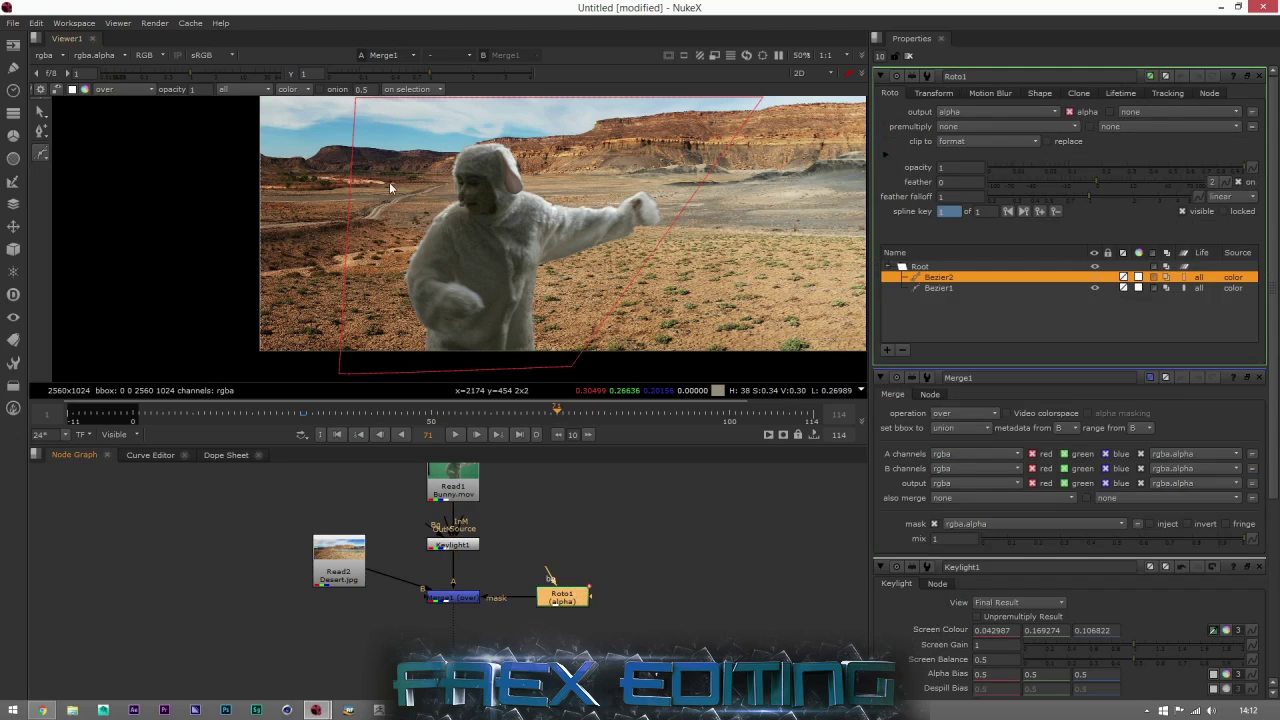
{"action": "left_click", "coordinate": [41, 110]}
{"action": "left_click_drag", "start_coordinate": [575, 367], "coordinate": [633, 374]}
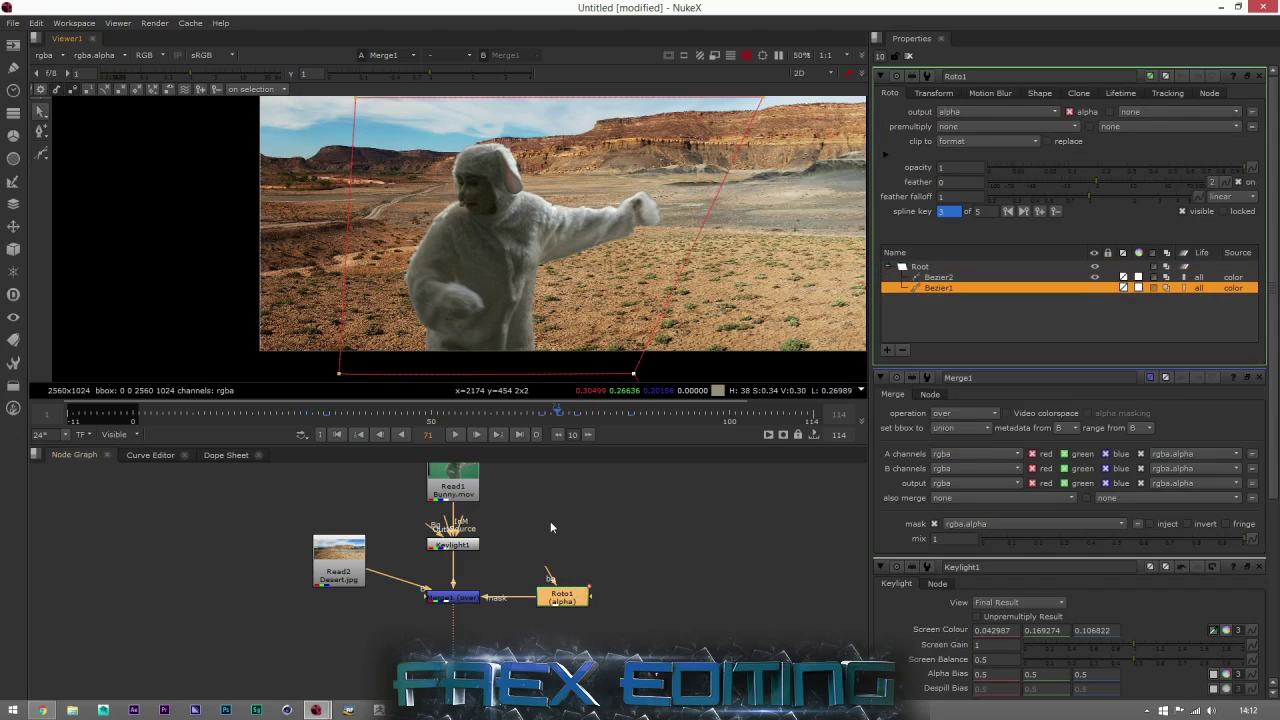
{"action": "left_click_drag", "start_coordinate": [555, 411], "coordinate": [688, 408]}
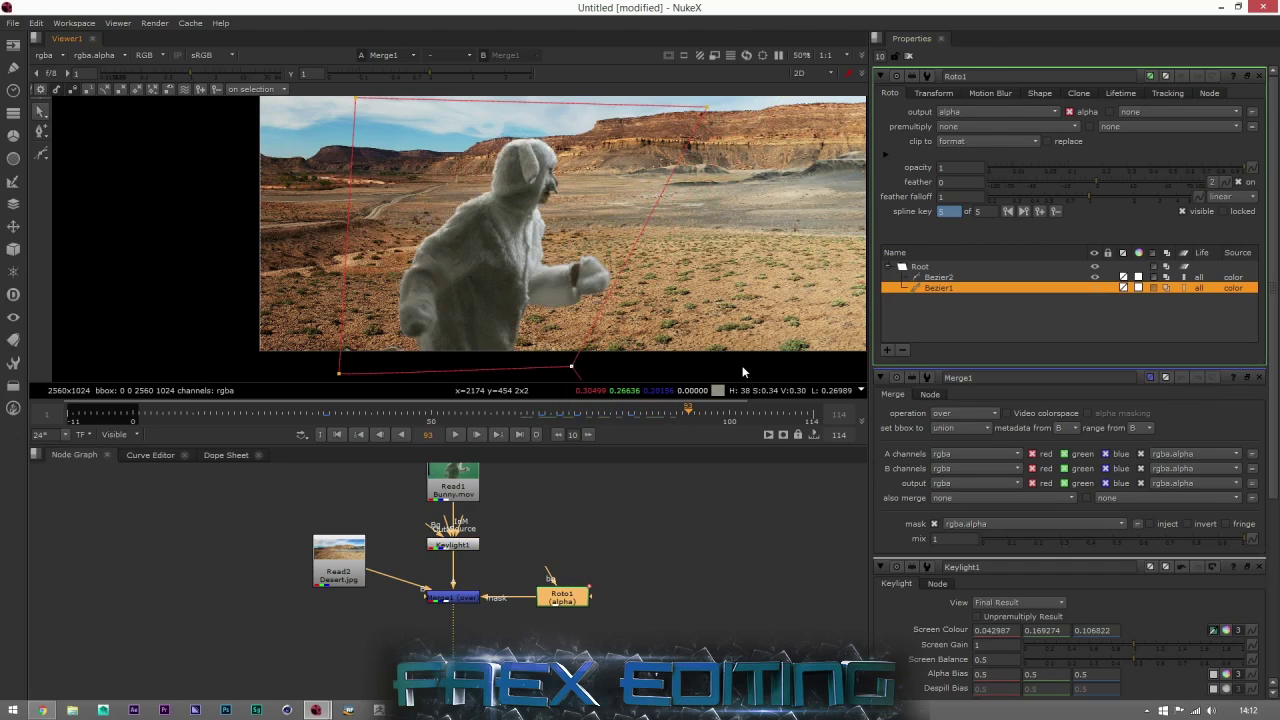
Recentre the composite, reopen Keylight1 on Final Result, and collapse its Screen Matte section.
{"action": "left_click", "coordinate": [667, 559]}
{"action": "scroll", "coordinate": [600, 280], "scroll_direction": "down", "scroll_amount": 2}
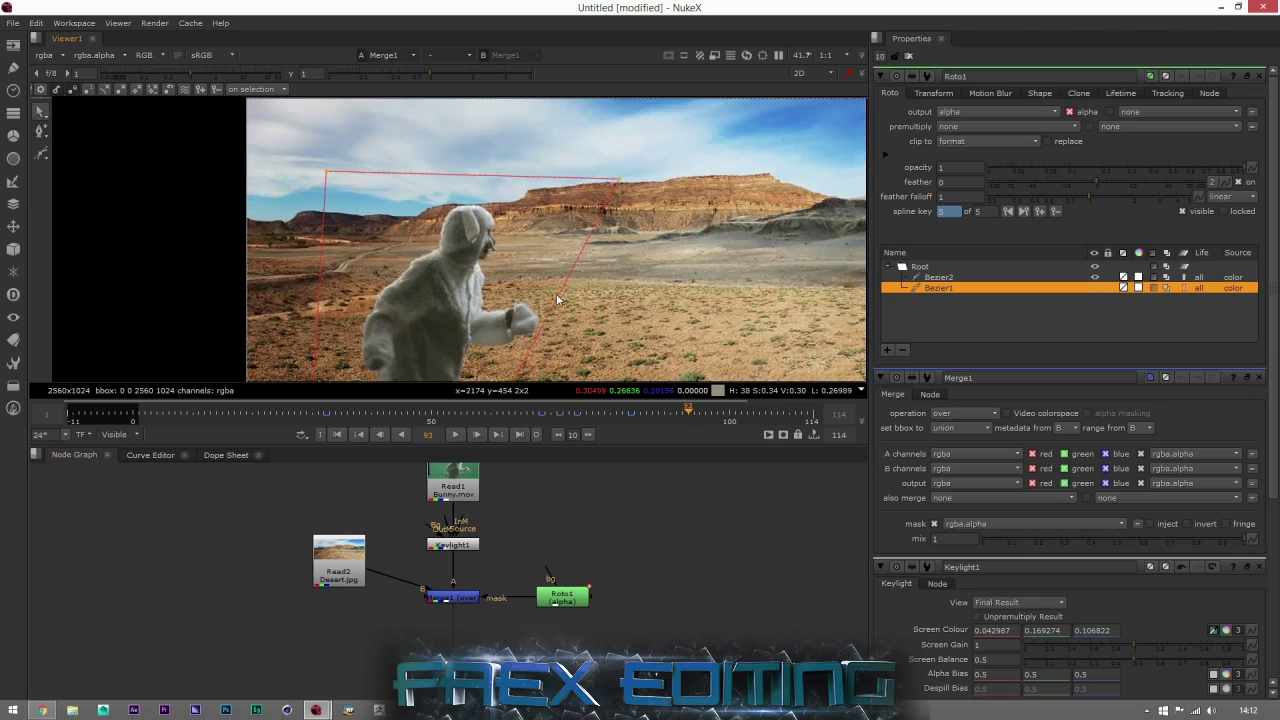
{"action": "scroll", "coordinate": [590, 270], "scroll_direction": "down", "scroll_amount": 1}
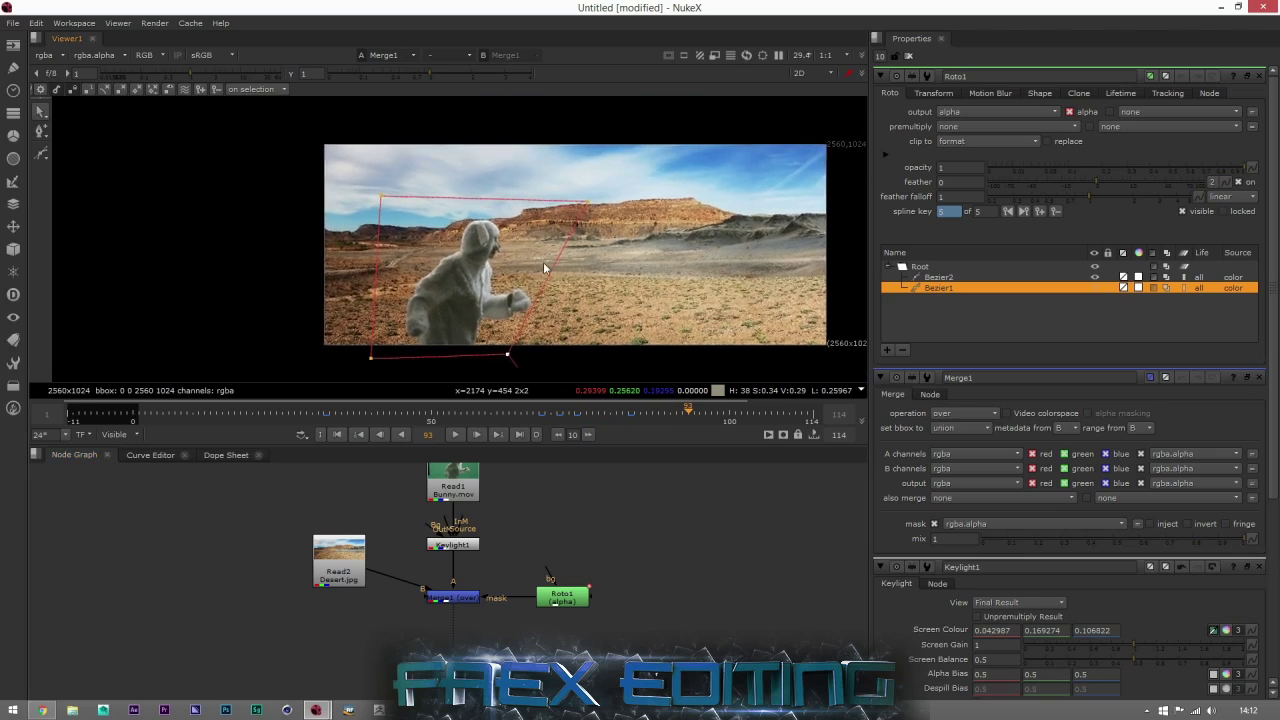
{"action": "middle_click_drag", "start_coordinate": [543, 262], "coordinate": [517, 273]}
{"action": "double_click", "coordinate": [466, 548]}
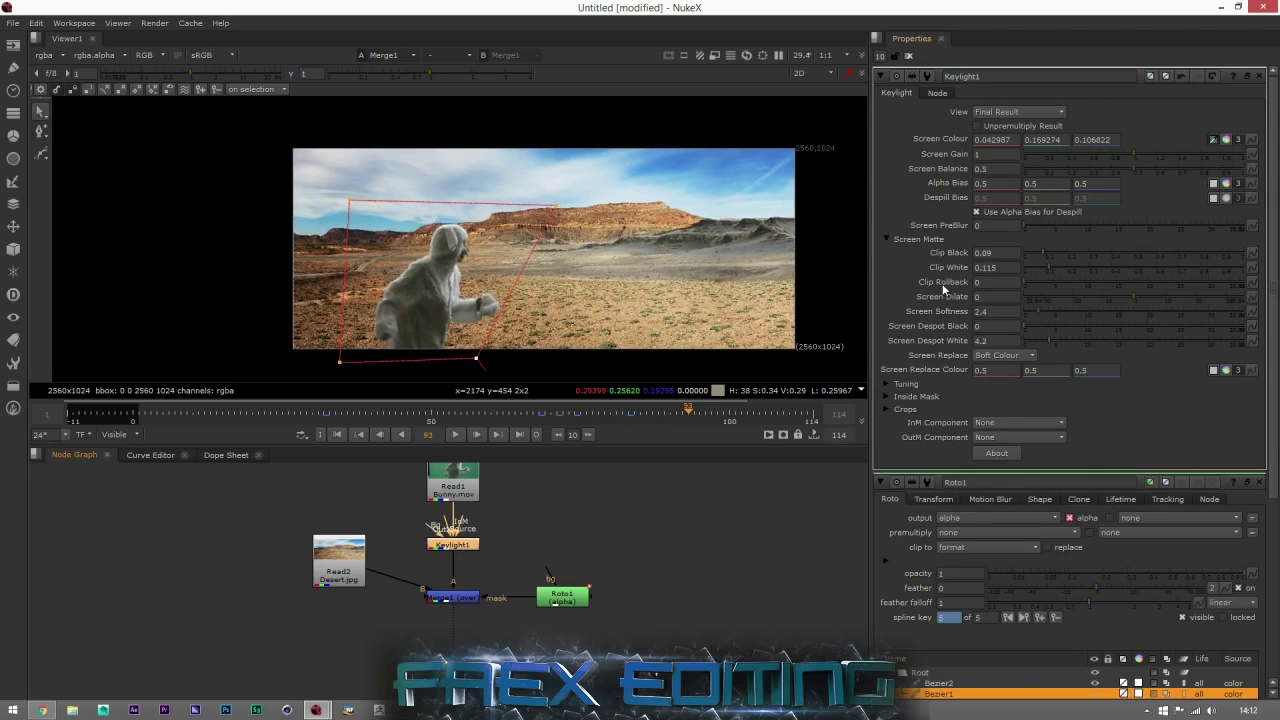
{"action": "left_click", "coordinate": [985, 112]}
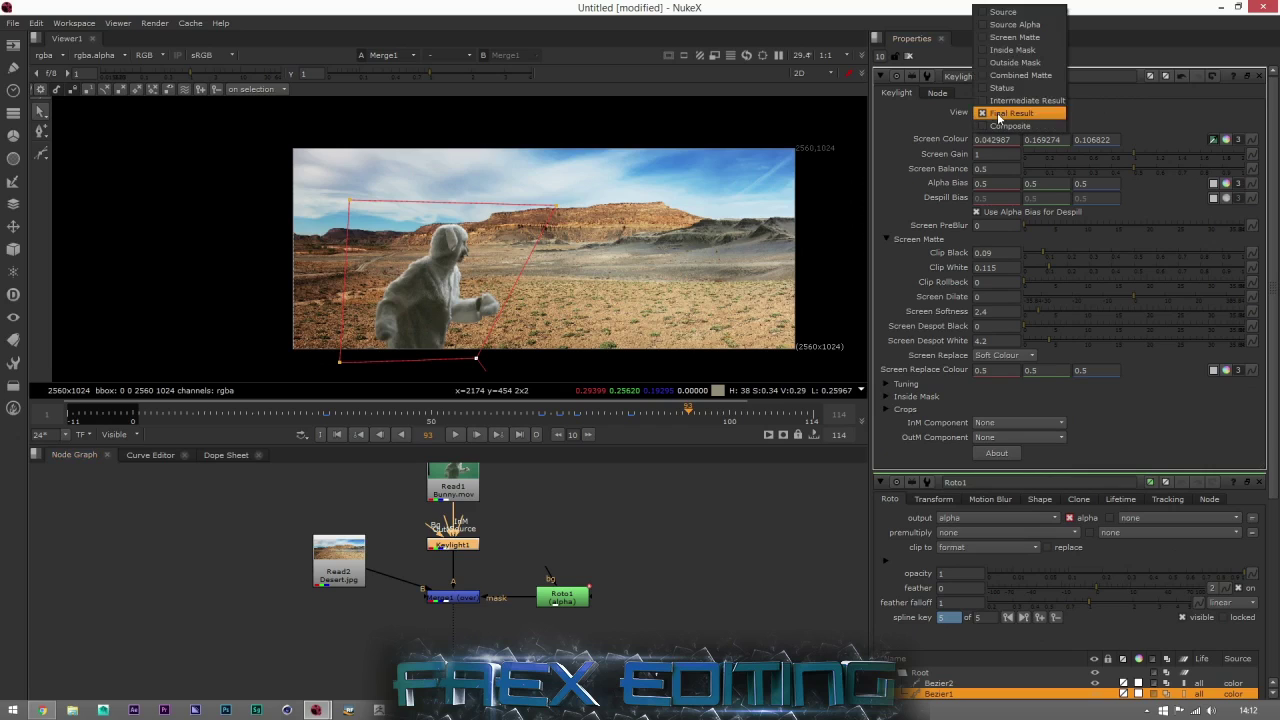
{"action": "left_click", "coordinate": [1118, 117]}
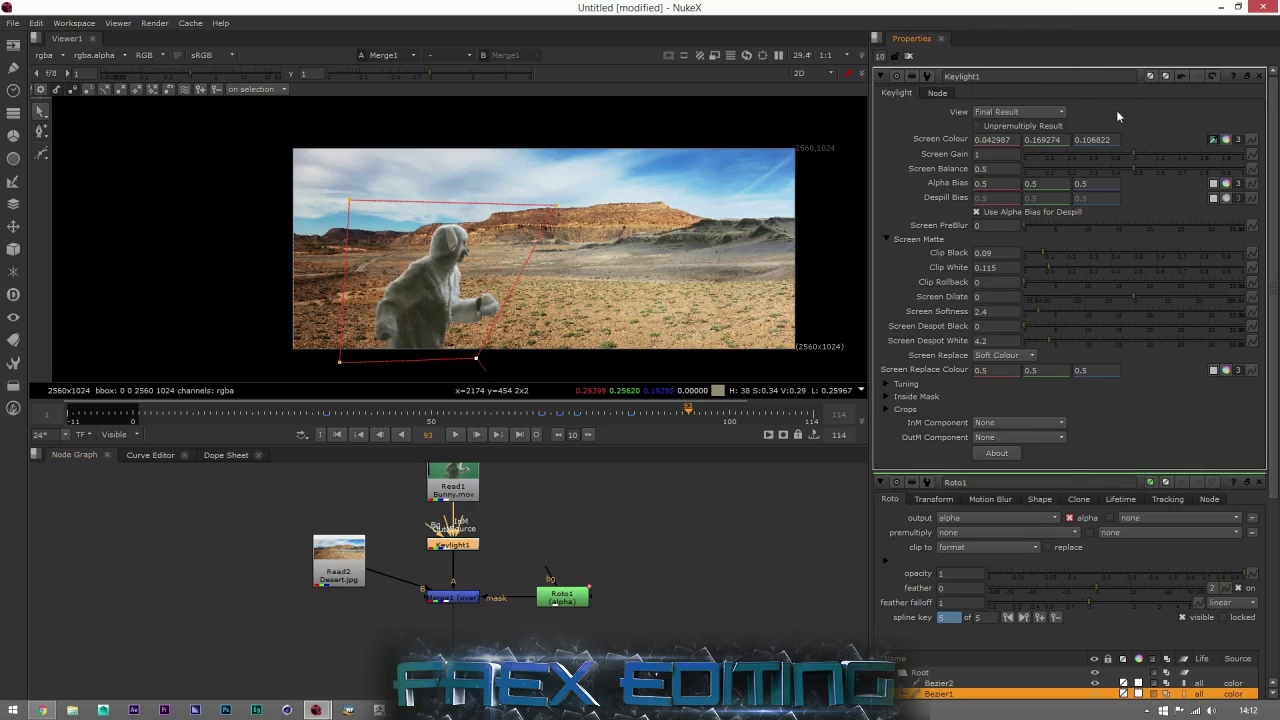
{"action": "left_click", "coordinate": [882, 239]}
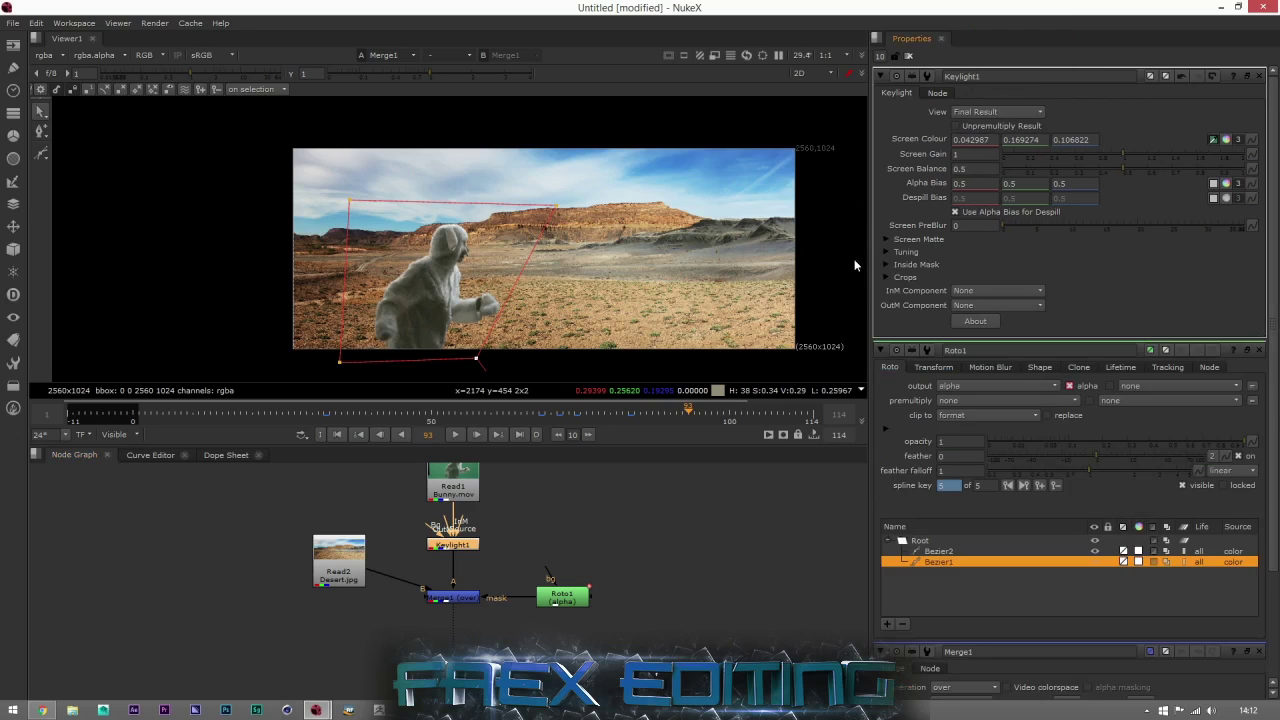